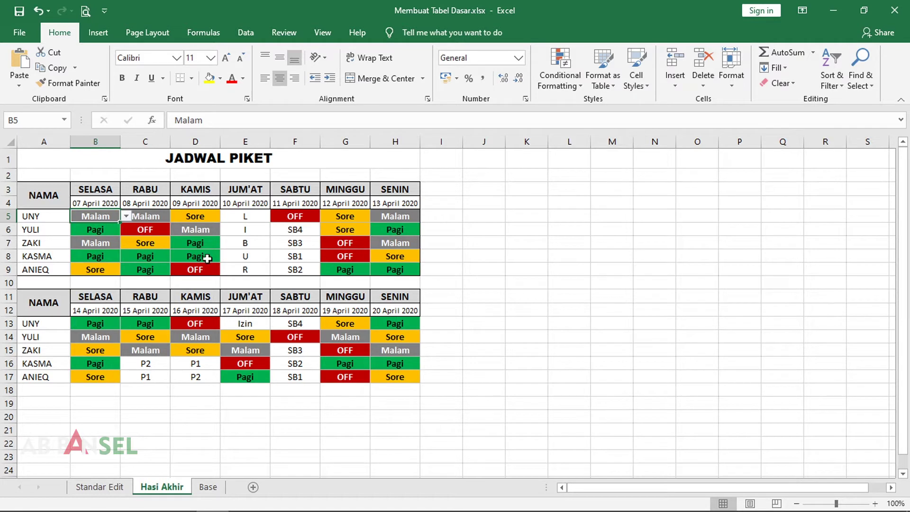
Change the shifts in cells D9 and C8 of the finished schedule to Malam.
left_click(199, 270)
left_click(224, 269)
left_click(187, 301)
left_click(162, 251)
left_click(175, 256)
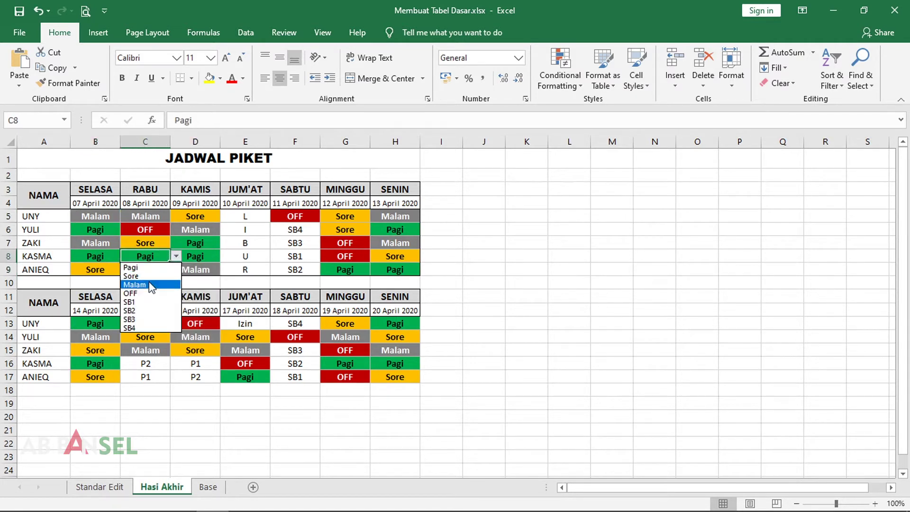
left_click(142, 279)
Set the shift in cell D7 to Sore and the shift in cell G7 to SB1.
left_click(197, 242)
left_click(225, 243)
left_click(202, 271)
left_click(372, 249)
left_click(375, 242)
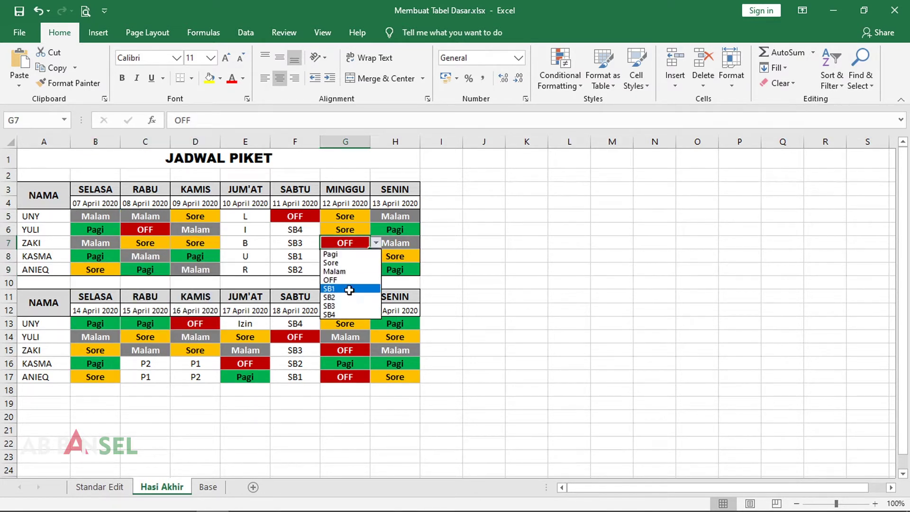
left_click(348, 288)
Try the shifts SB3 and Sore in cell H6, and set it back to Pagi.
left_click(398, 229)
left_click(426, 230)
left_click(391, 292)
left_click(425, 229)
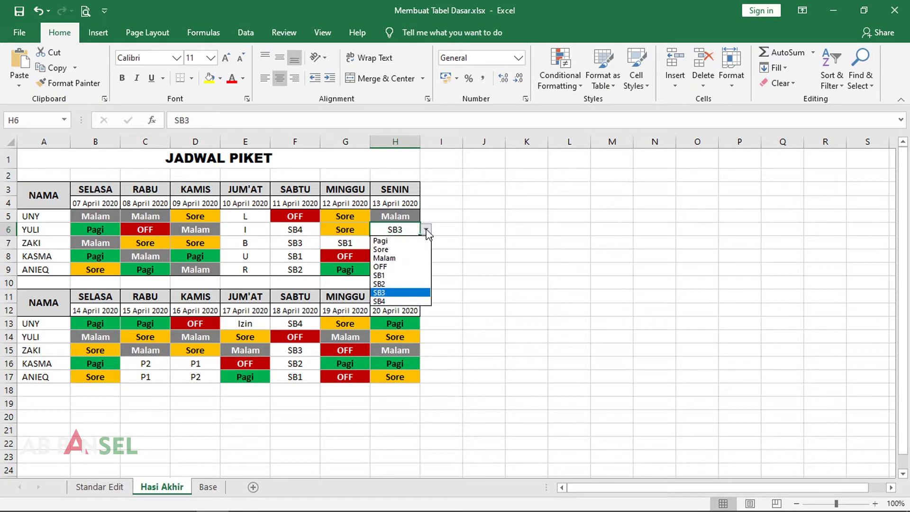
left_click(398, 250)
left_click(426, 229)
left_click(398, 240)
View the shift options offered for cell G9.
left_click(353, 270)
left_click(375, 269)
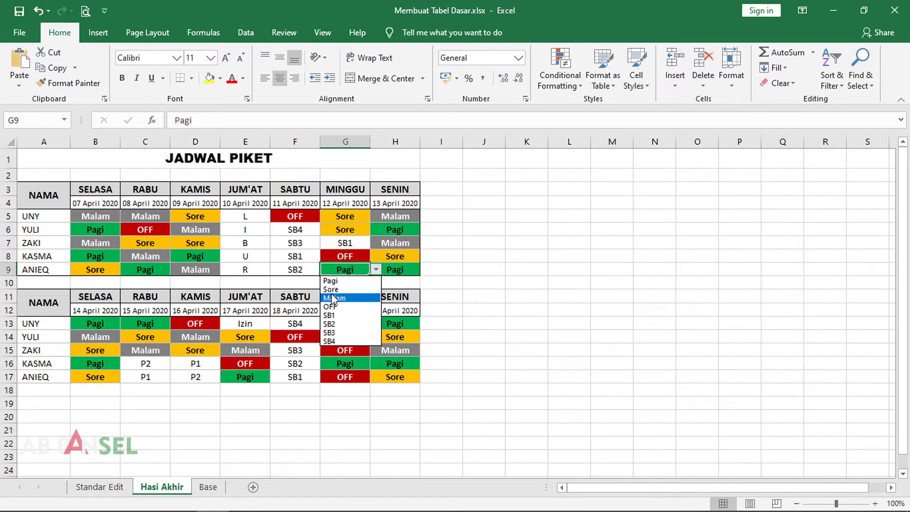
left_click(484, 229)
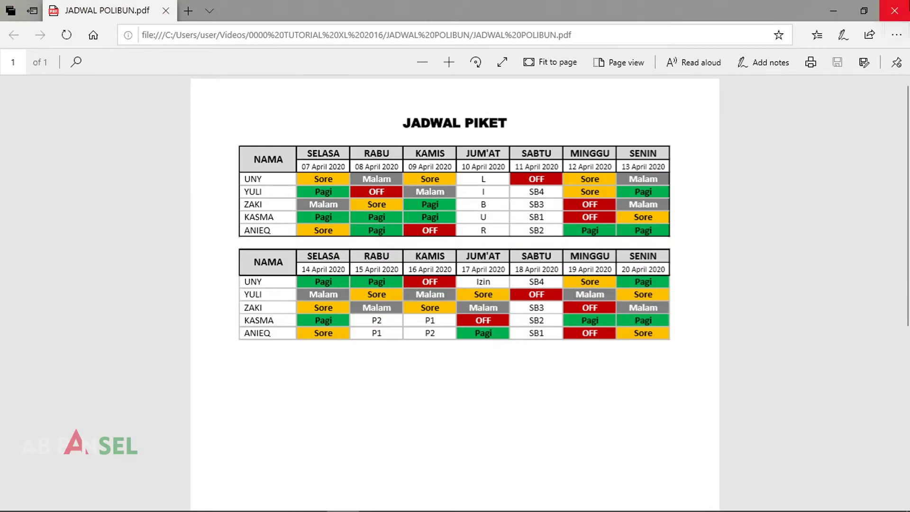
Close JADWAL POLIBUN.pdf and open Membuat Tabel Dasar.pdf as the reference for the basic table.
left_click(893, 11)
double_click(266, 162)
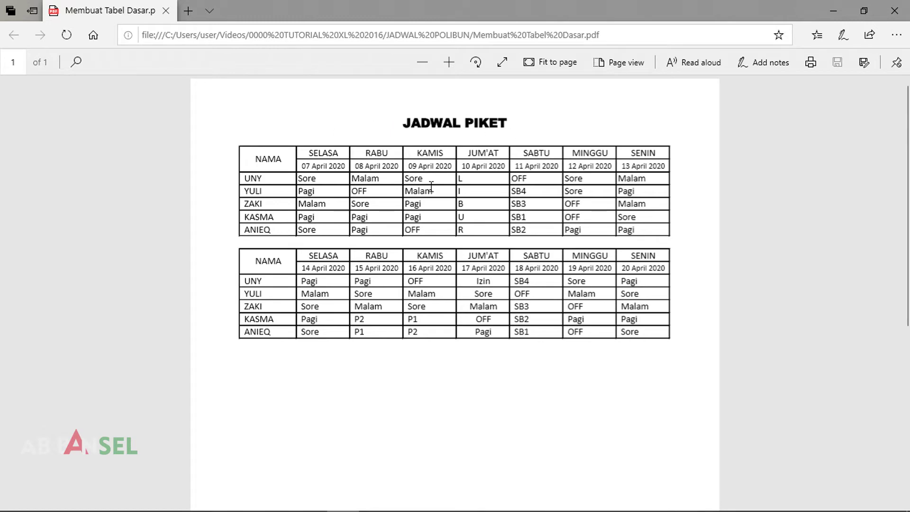
Switch to the blank Excel workbook and enter the title JADWAL PIKET in A1.
left_click(212, 499)
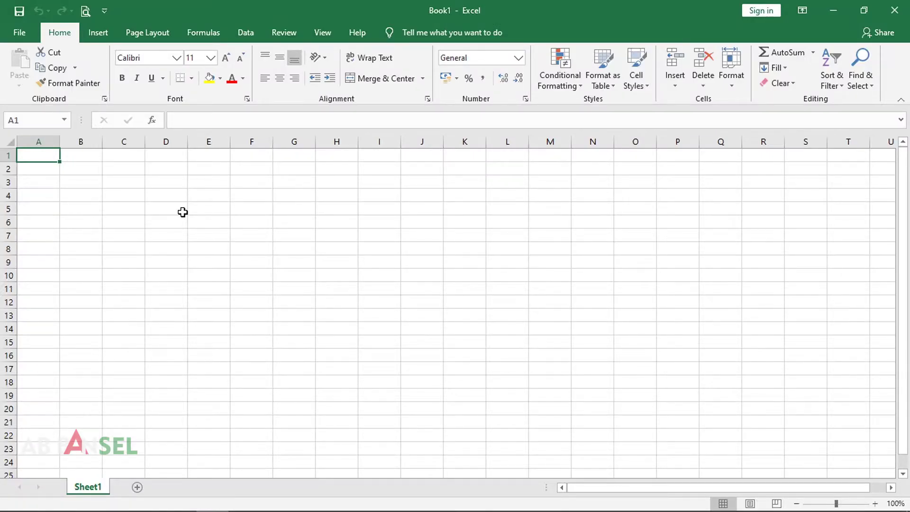
type("JAD")
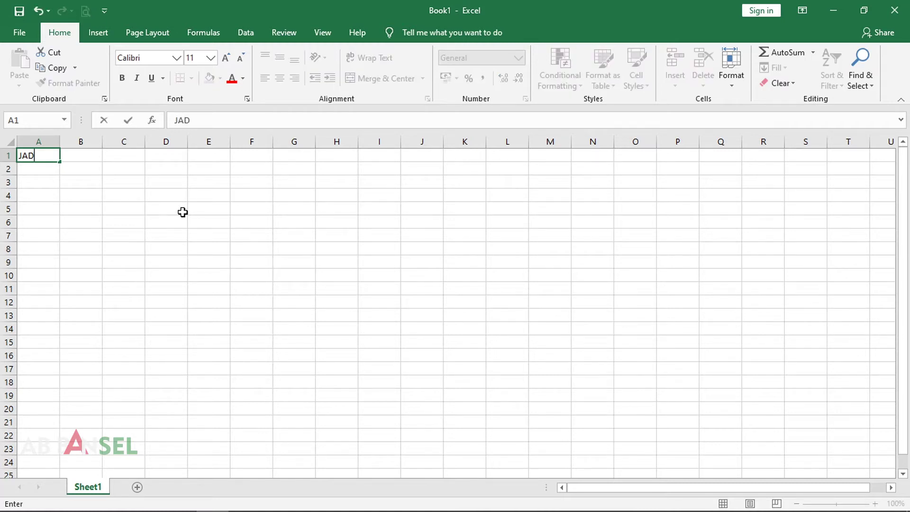
type("WAL PIKE")
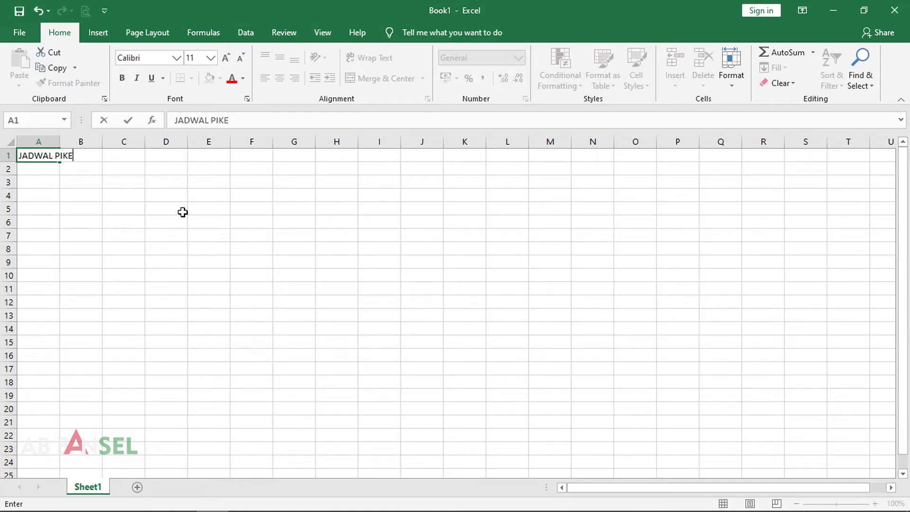
type("T")
key("Return")
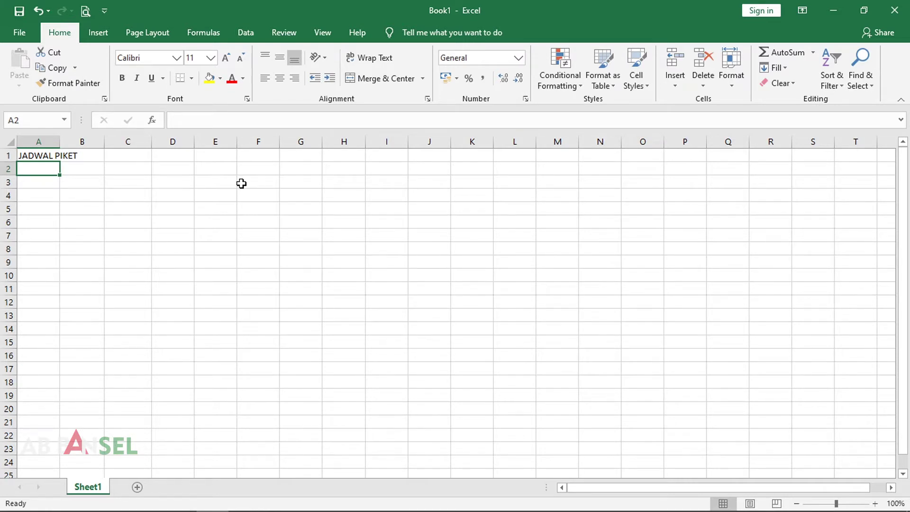
Start the header row with NAMA in A3 and SELASA in B3.
key("Return")
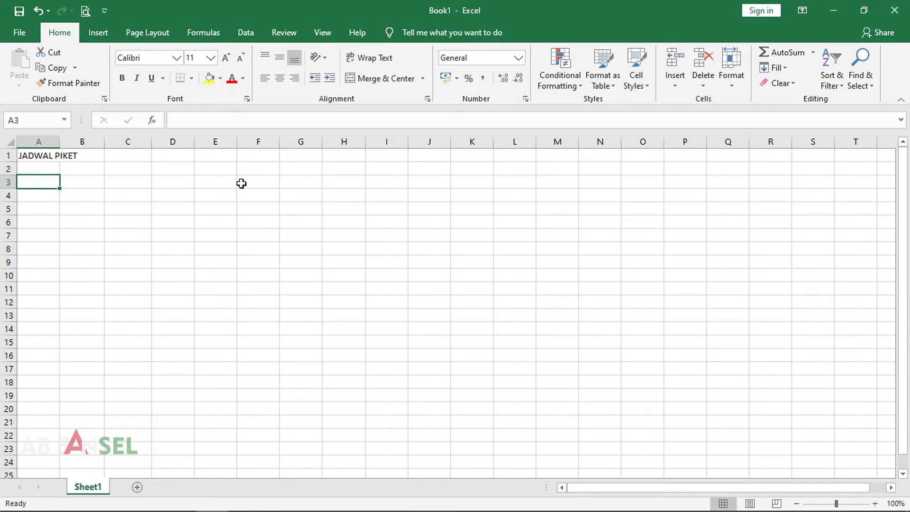
type("NAMA")
key("Tab")
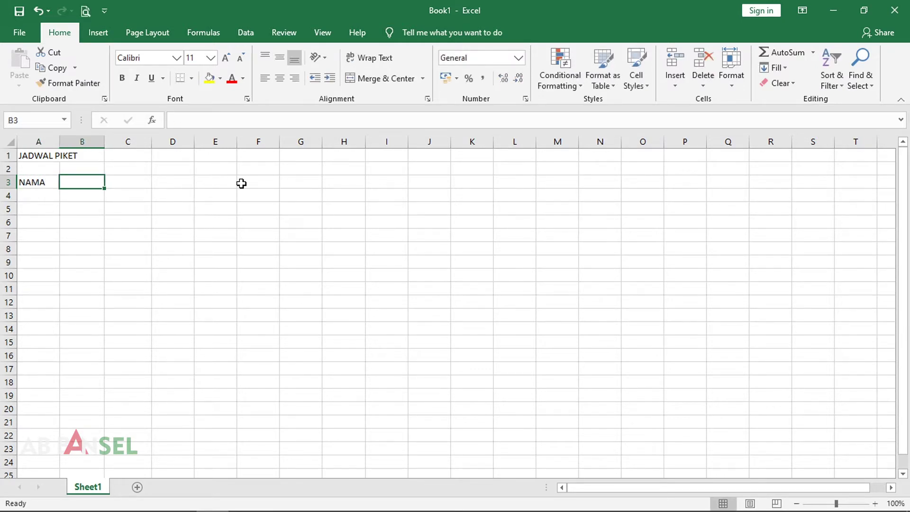
type("SELARA")
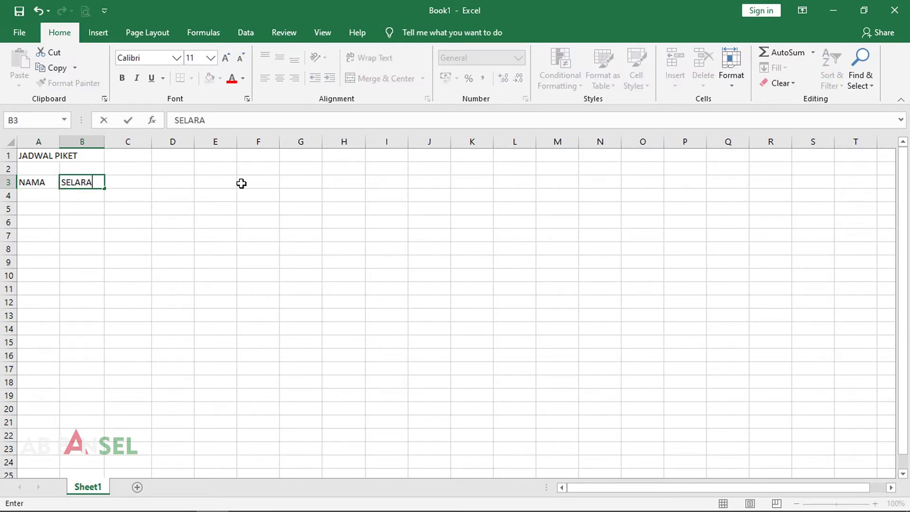
type("A")
key("Tab")
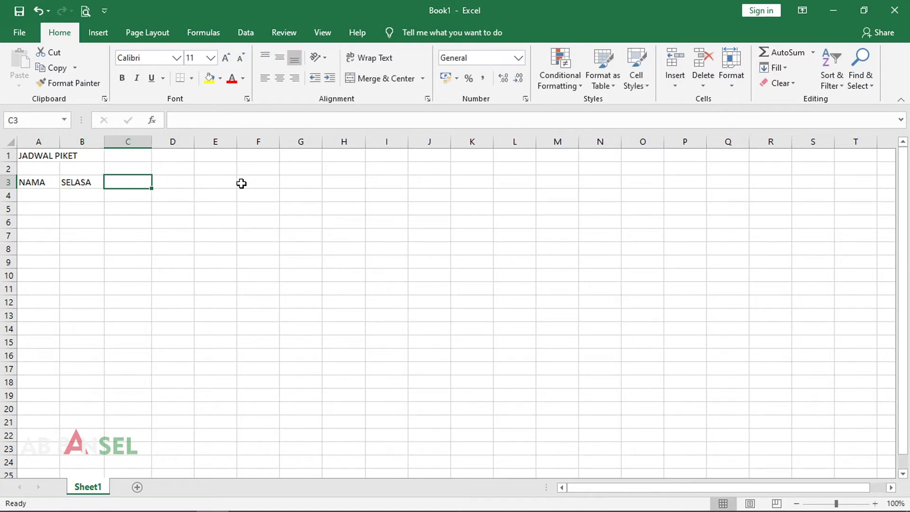
Enter the day headers RABU, KAMIS and JUMAT in C3 to E3.
type("RABU")
key("Tab")
type("KAMIS")
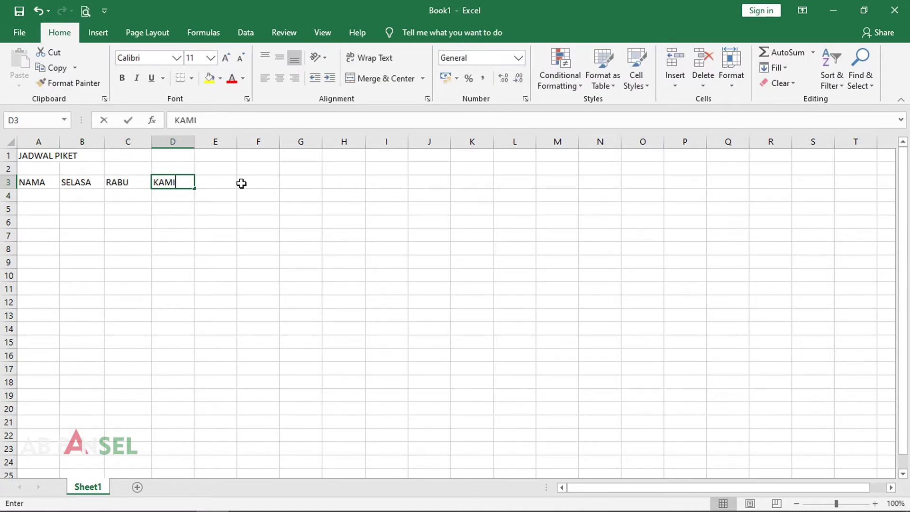
key("Tab")
type("JUMAT")
key("Tab")
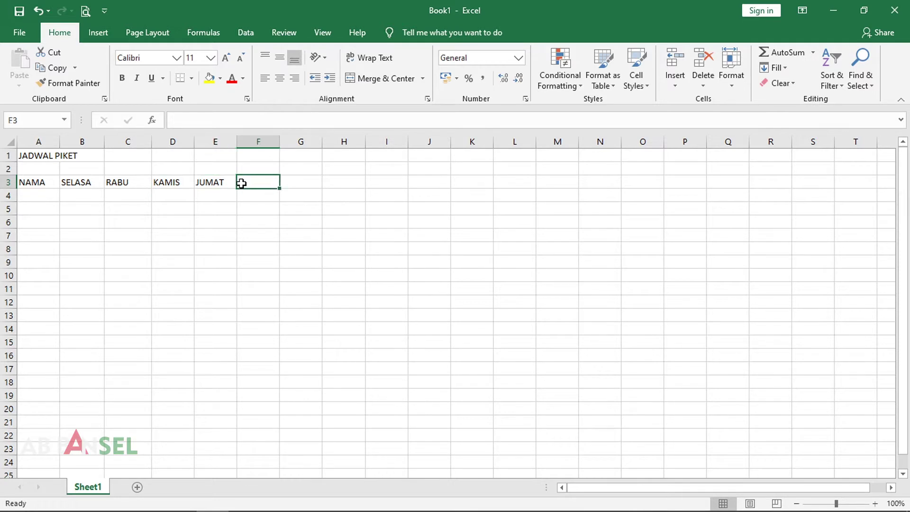
Complete the header row with SABTU, MINGGU and SENIN in F3 to H3.
type("SABRT")
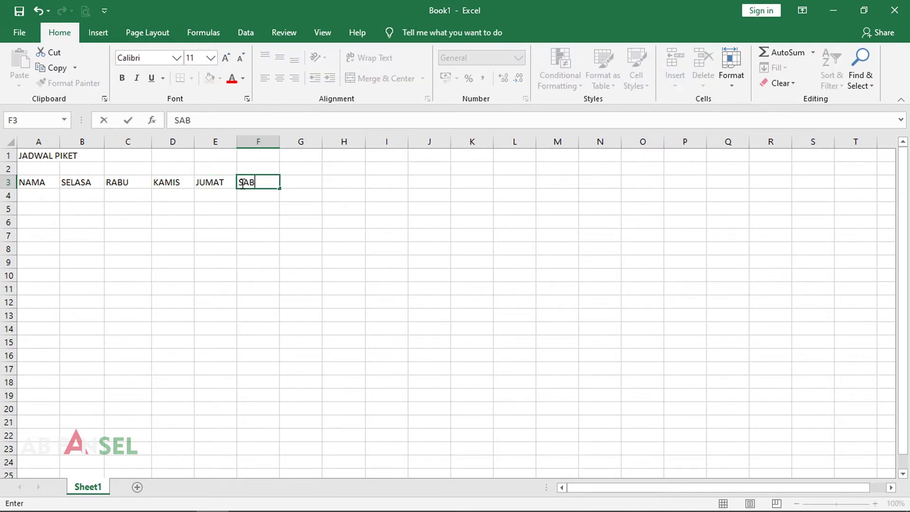
type("TU")
key("Tab")
type("MINGGU")
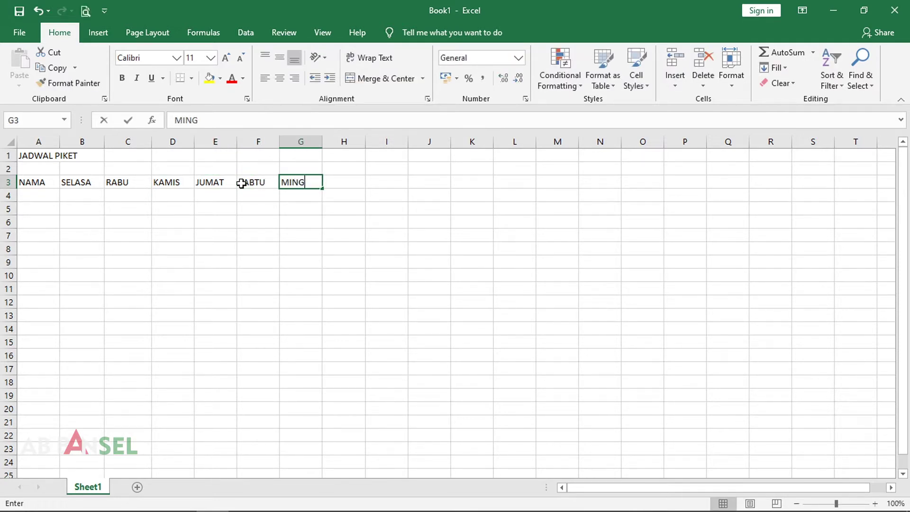
key("Tab")
type("SENIN")
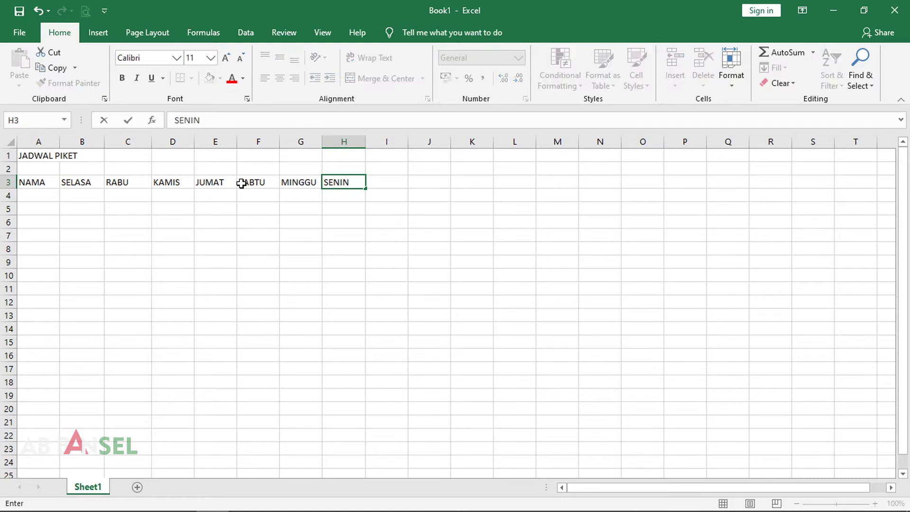
key("Return")
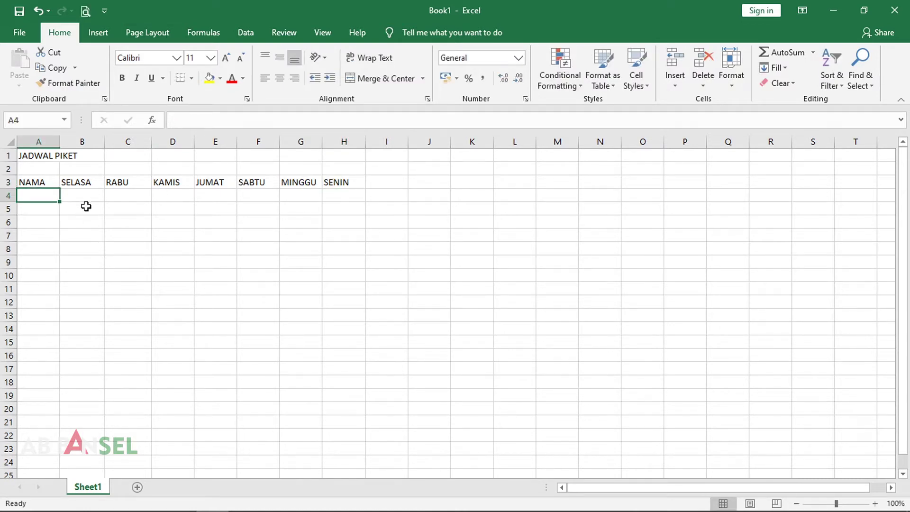
Enter the first date from the reference PDF, 7 April 2020, in B4 under SELASA and widen column B slightly.
key("alt+Tab")
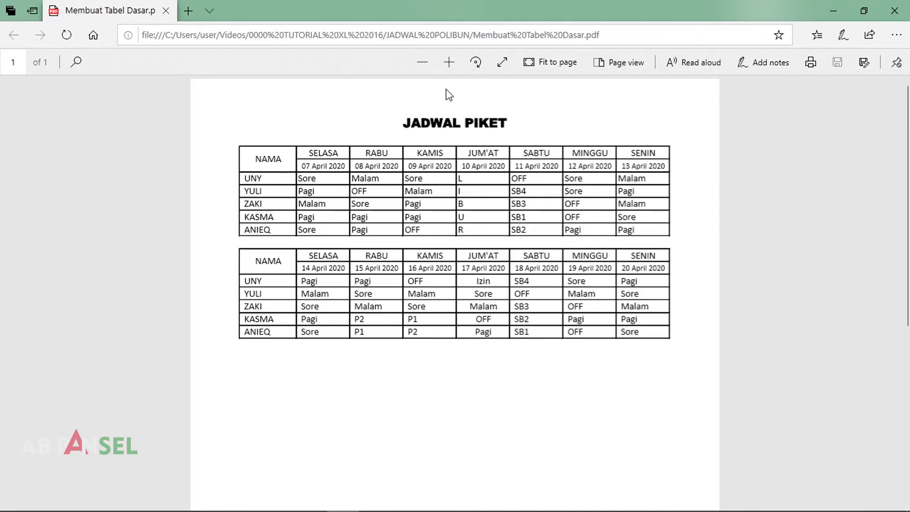
key("alt+Tab")
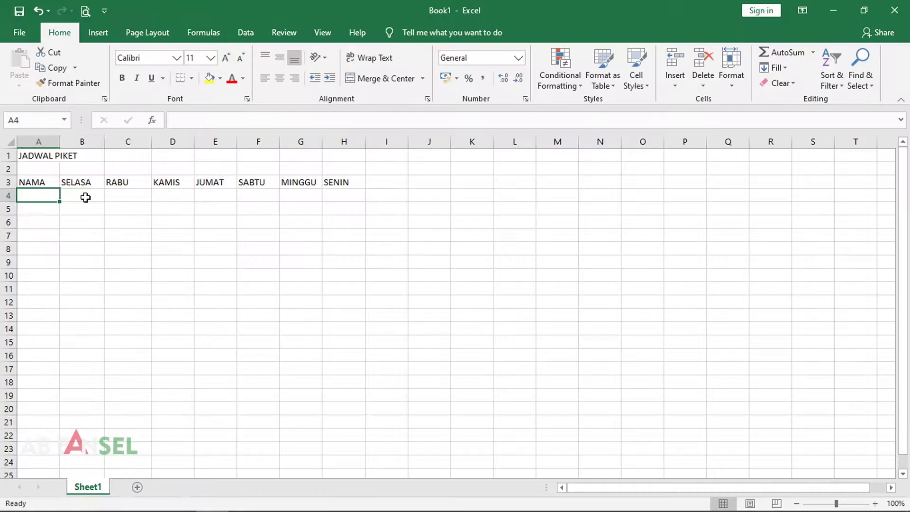
left_click(85, 197)
key("alt+Tab")
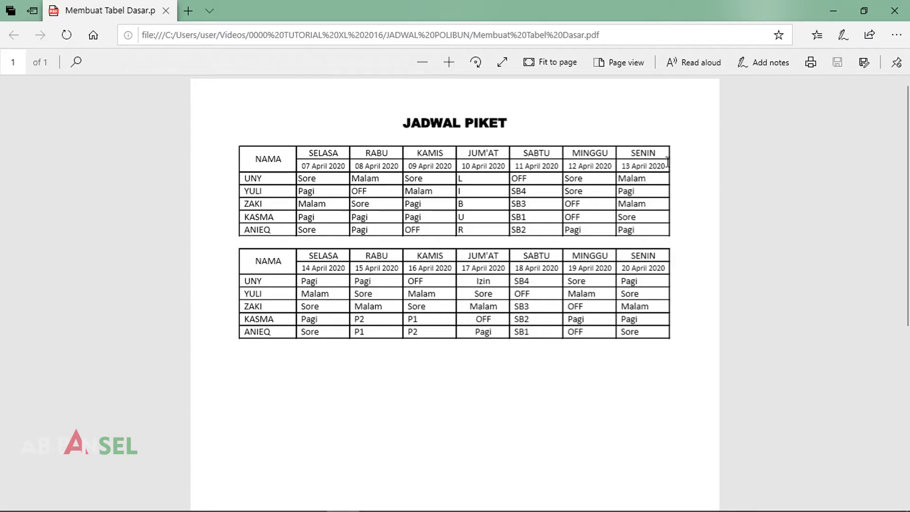
key("alt+Tab")
type("0")
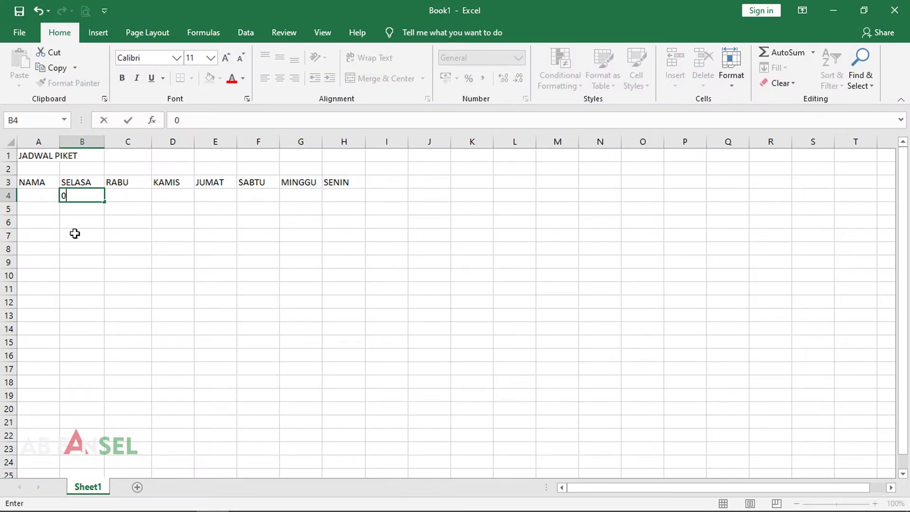
type("7 aPRIL 2020")
key("Return")
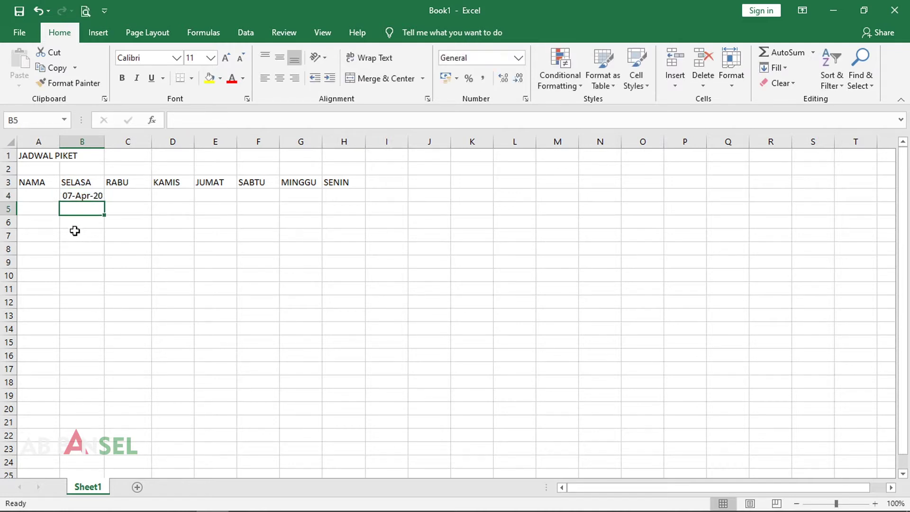
mouse_move(105, 142)
left_mouse_down()
mouse_move(123, 142)
mouse_move(113, 145)
left_mouse_up()
left_click(90, 247)
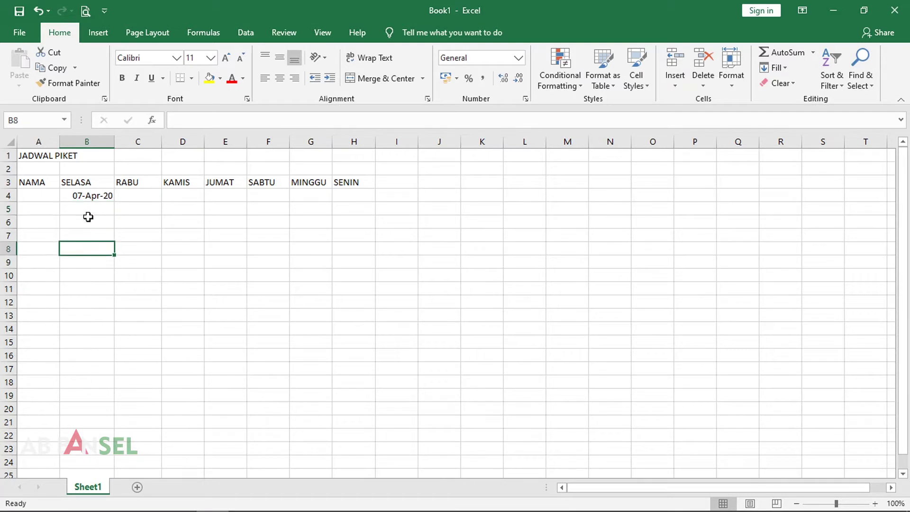
Apply the Short Date format to the date in B4.
left_click(88, 195)
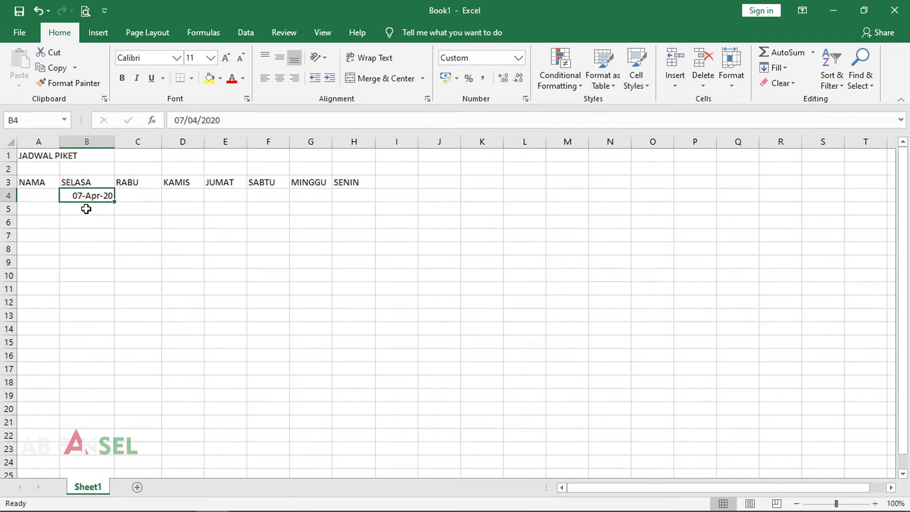
left_click(87, 209)
left_click(90, 198)
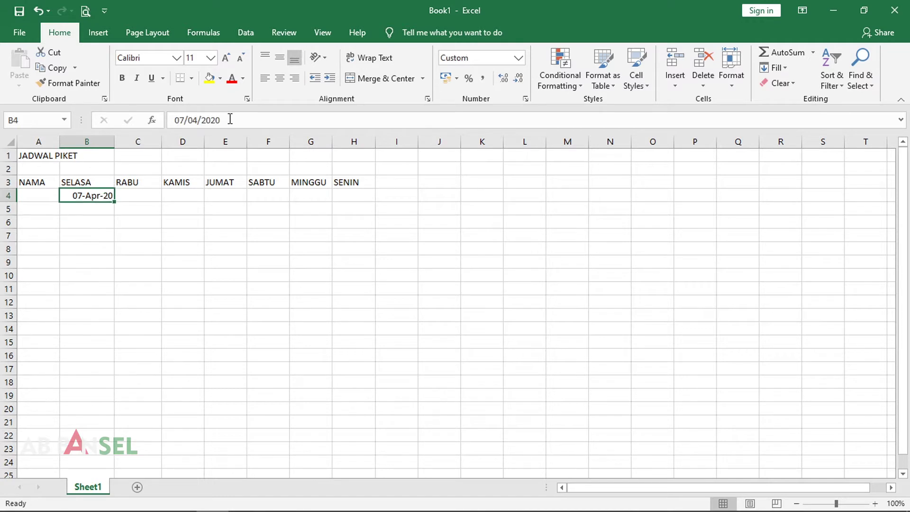
left_click(90, 206)
left_click(89, 197)
left_click(519, 58)
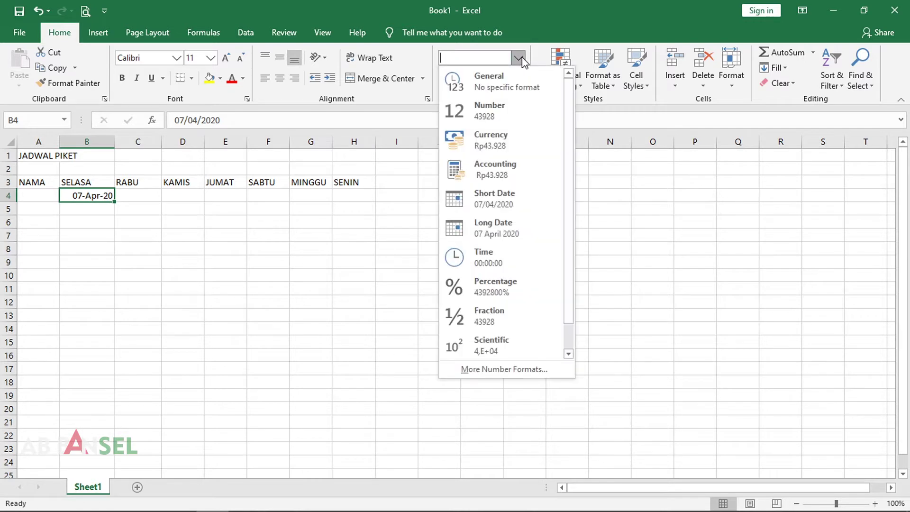
left_click(506, 209)
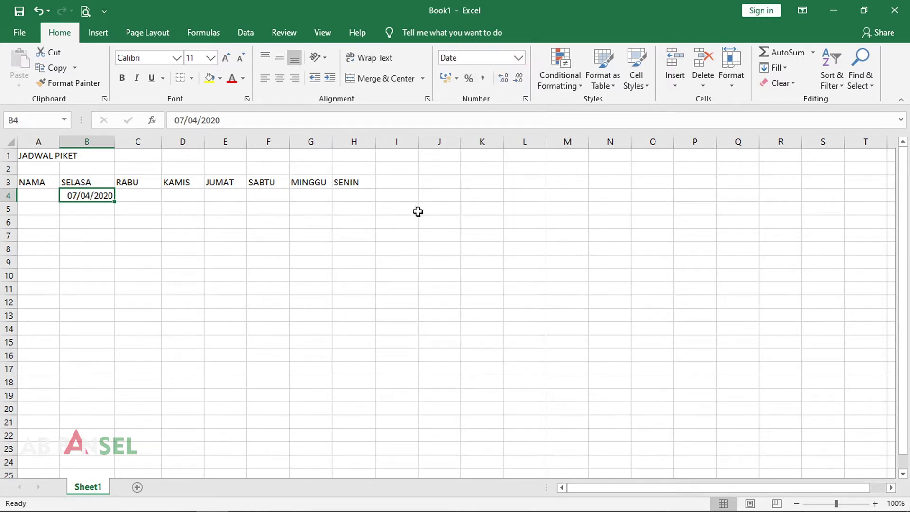
Apply the Long Date format to B4 and autofit the width of column B.
left_click(518, 57)
left_click(503, 235)
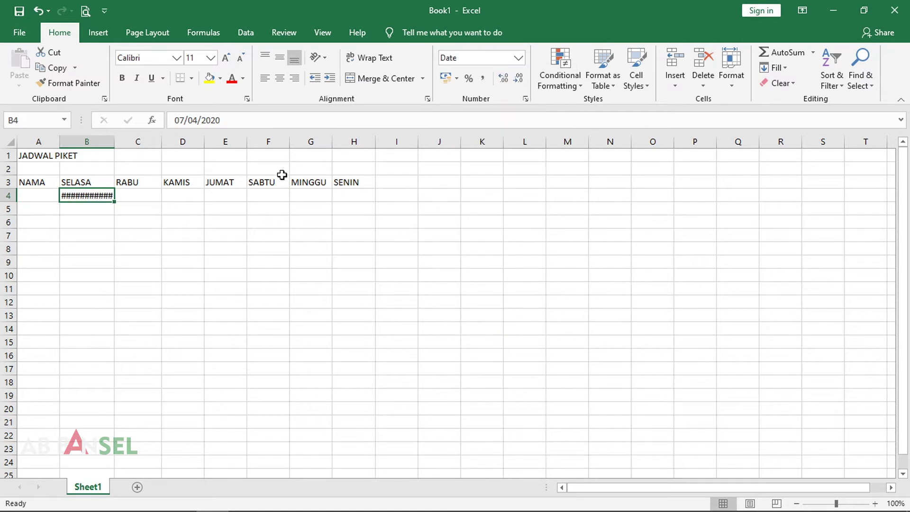
double_click(116, 141)
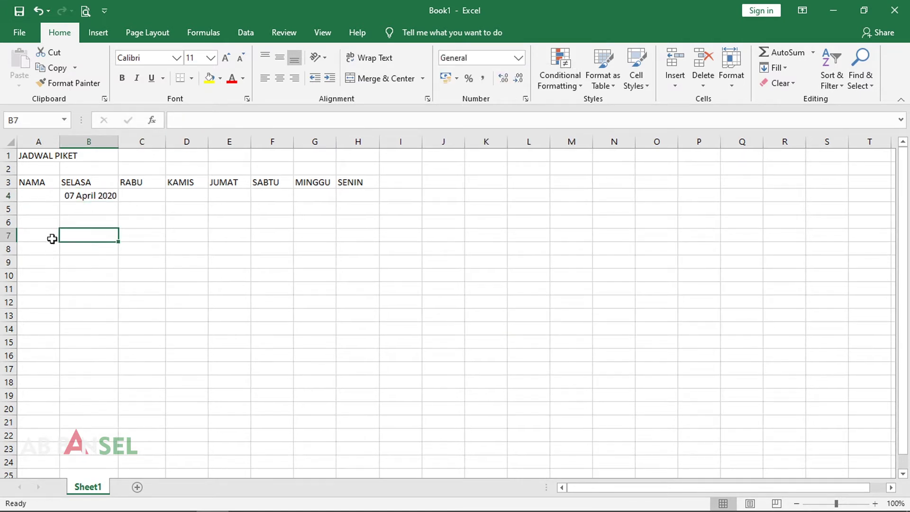
Fill the date series from B4 across to H4, under the SENIN header.
left_click(92, 194)
left_click(384, 196)
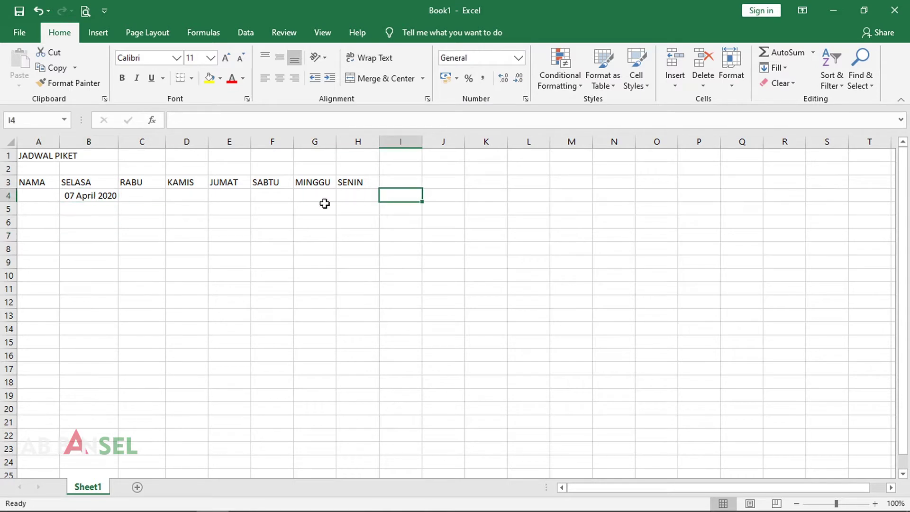
left_click(83, 196)
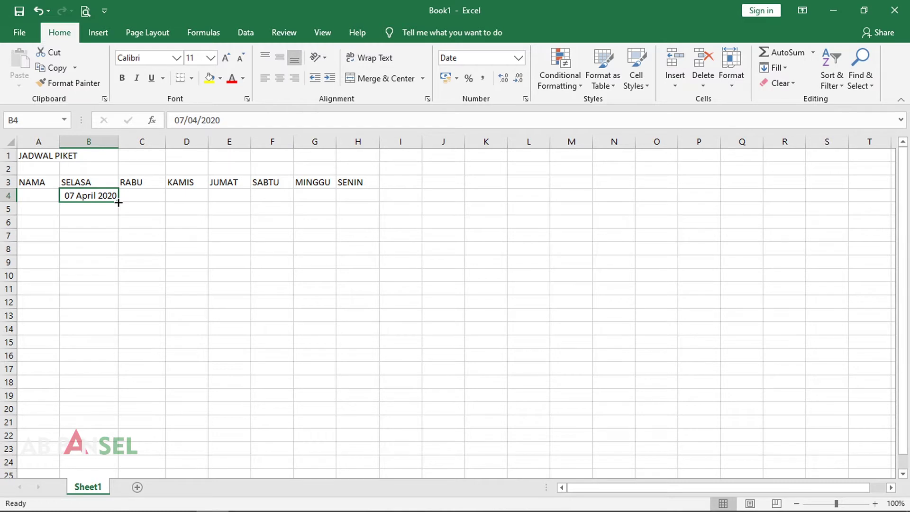
left_click_drag(119, 202, 372, 198)
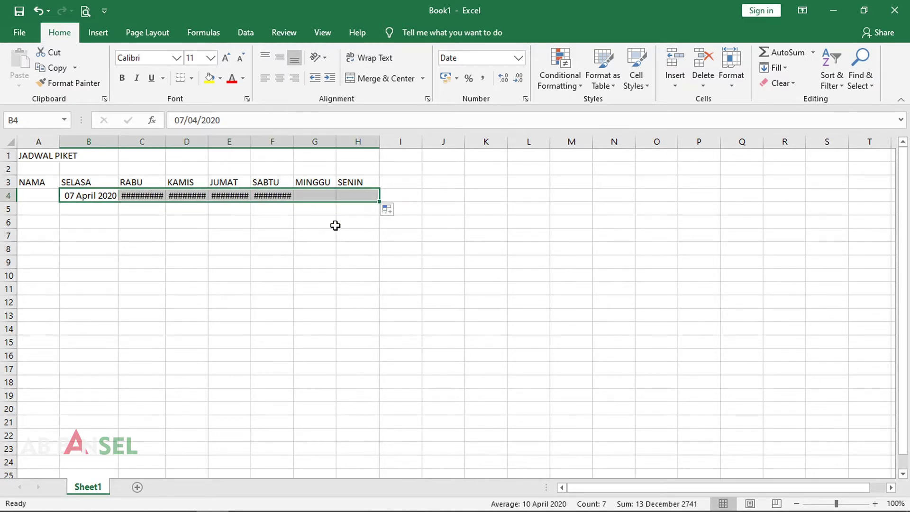
Widen column C so the RABU date in C4 displays in full.
left_click(149, 235)
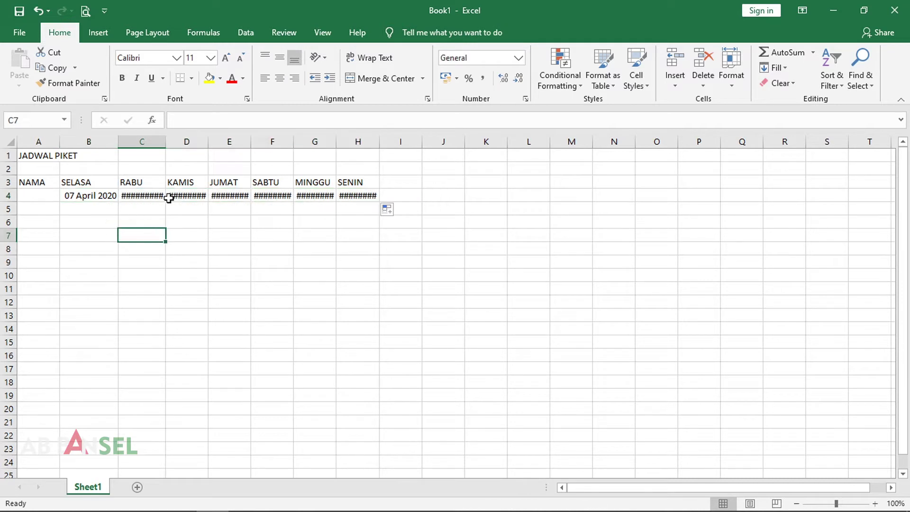
left_click(191, 198)
key("Right")
key("Right")
key("Right")
key("Right")
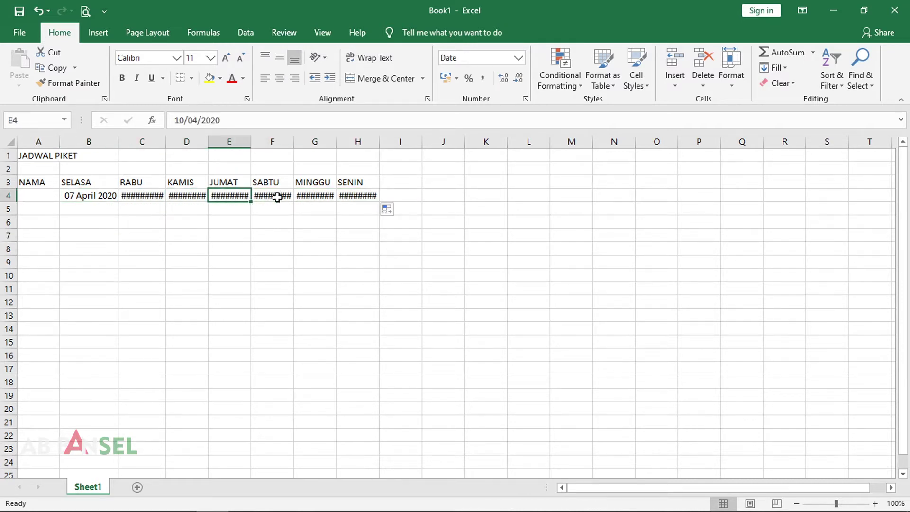
left_click(141, 196)
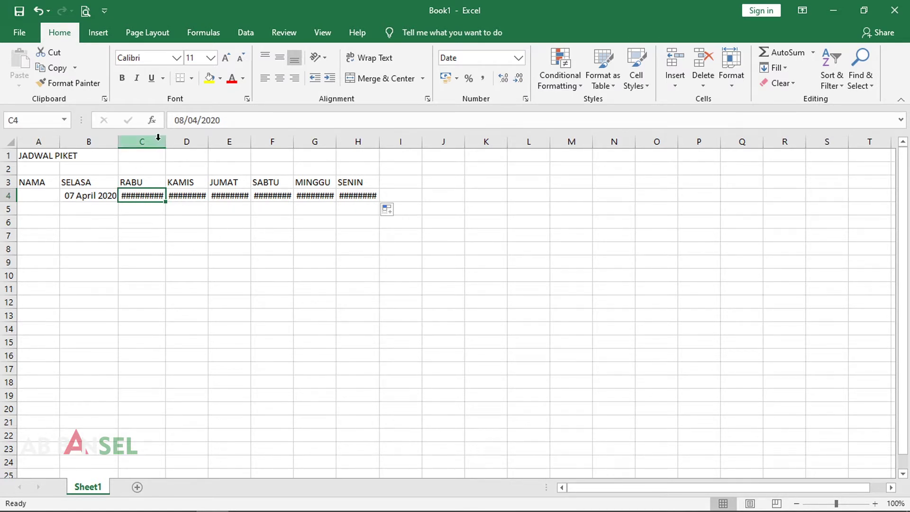
left_click_drag(167, 142, 180, 142)
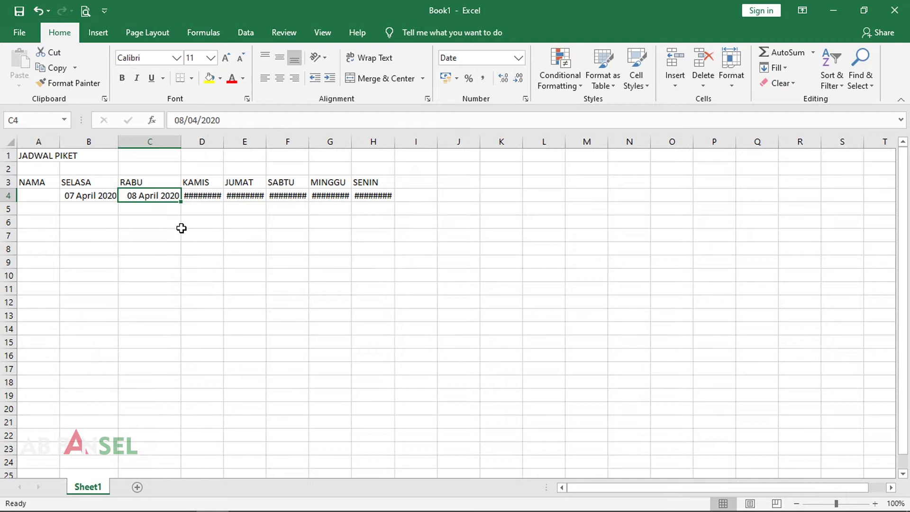
Autofit the widths of columns D, E, F, G and H one at a time.
double_click(224, 141)
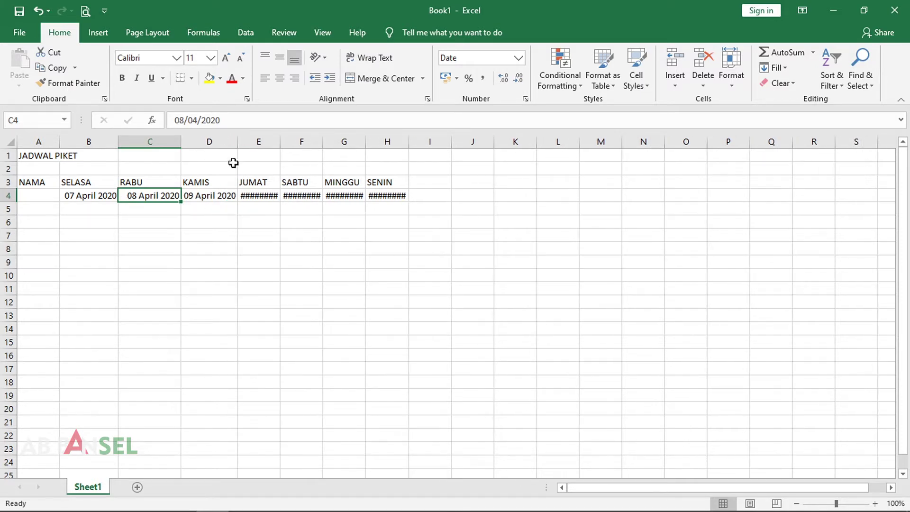
double_click(281, 141)
double_click(337, 142)
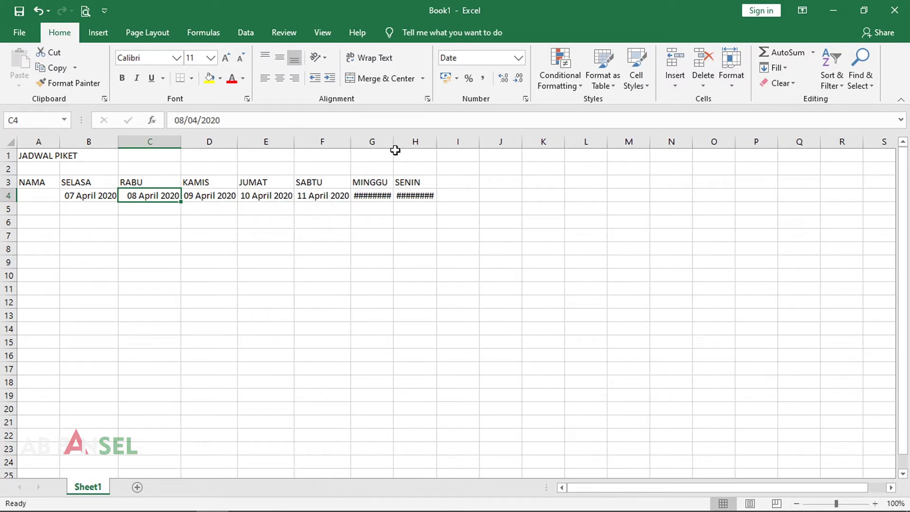
double_click(393, 142)
double_click(451, 141)
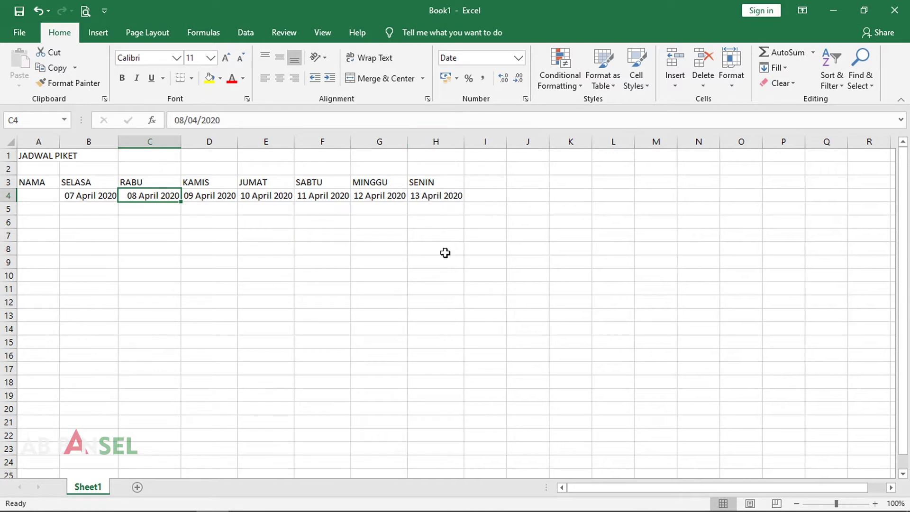
Undo the individual width changes to columns D through H.
key("ctrl+z")
key("ctrl+z")
key("ctrl+z")
key("ctrl+z")
key("ctrl+z")
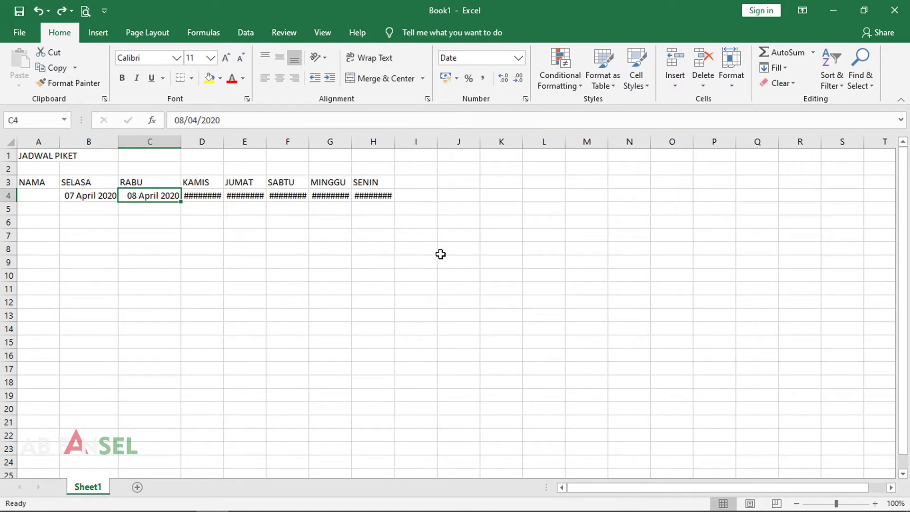
Autofit columns D through H together so all their dates display in full.
left_click_drag(202, 141, 373, 142)
double_click(351, 142)
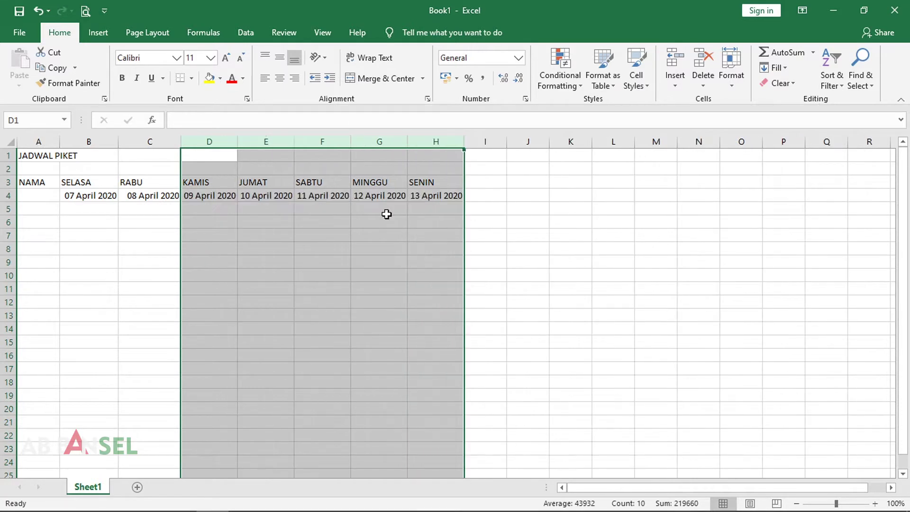
left_click(403, 263)
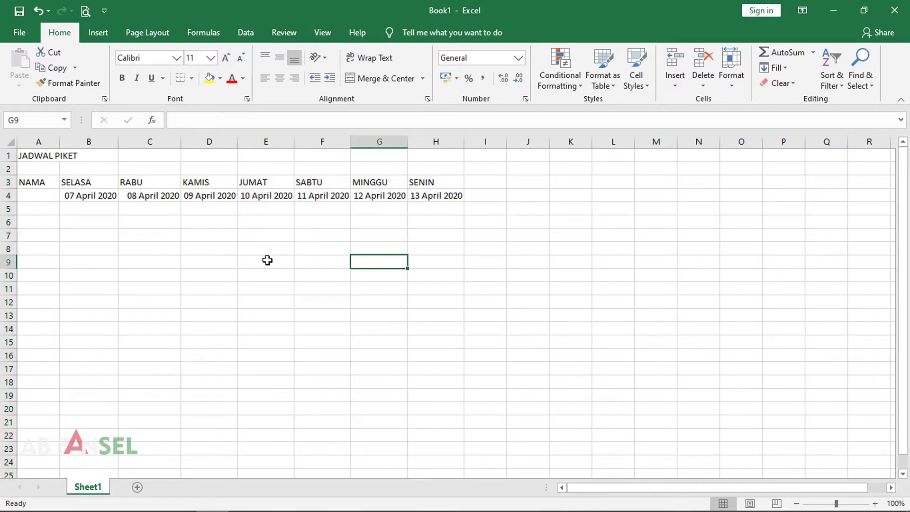
Check the NAMA header in the reference PDF, select A3:A4 in Excel and widen column A to fit the JADWAL PIKET title.
key("alt+Tab")
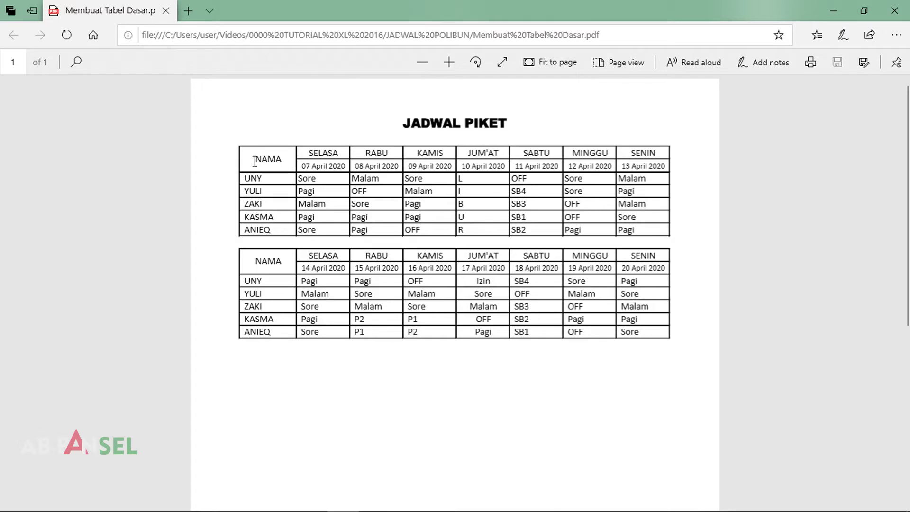
key("alt+Tab")
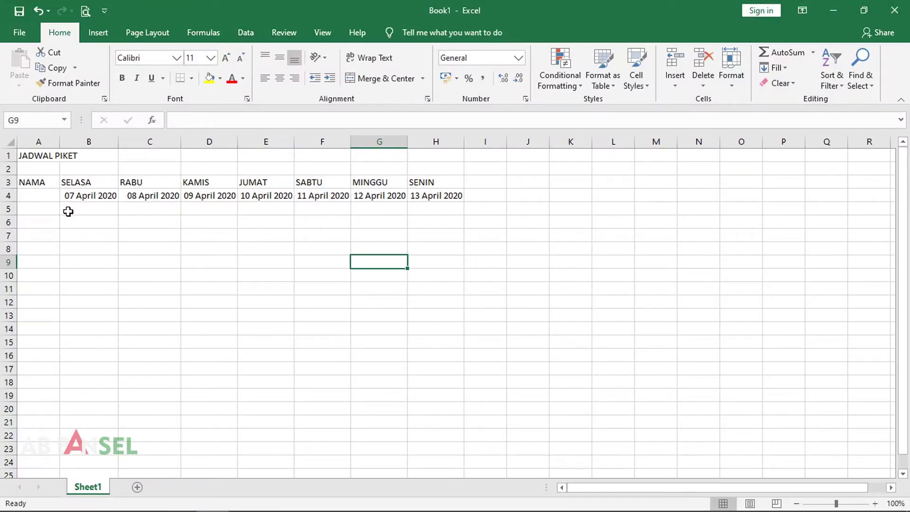
left_click_drag(46, 182, 18, 189)
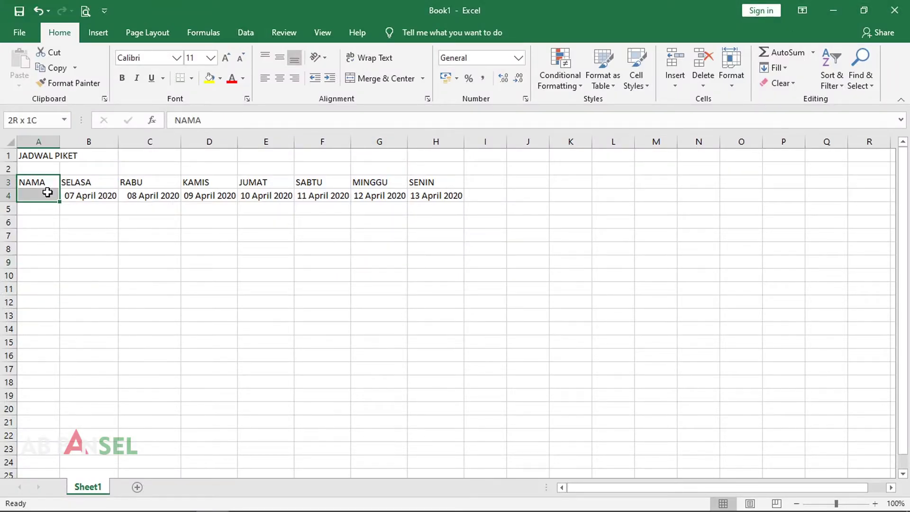
left_click(278, 258)
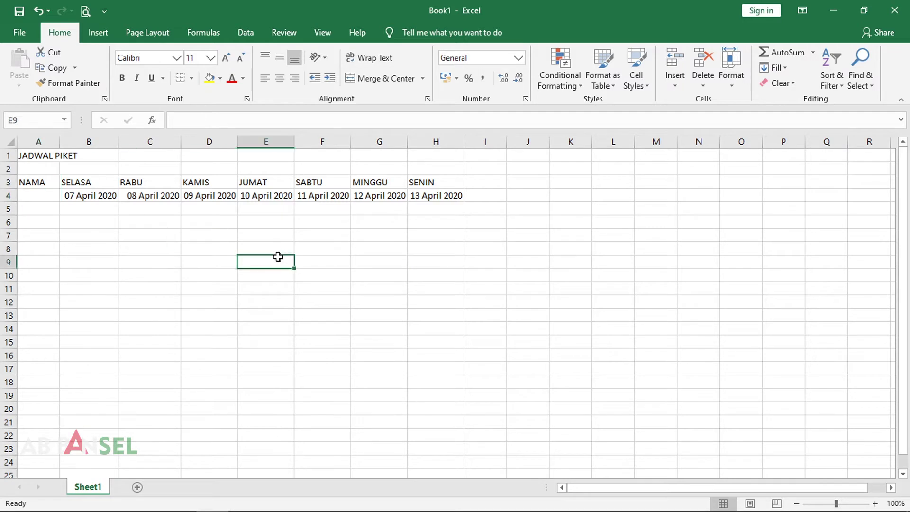
left_click(44, 182)
left_click_drag(44, 185, 46, 193)
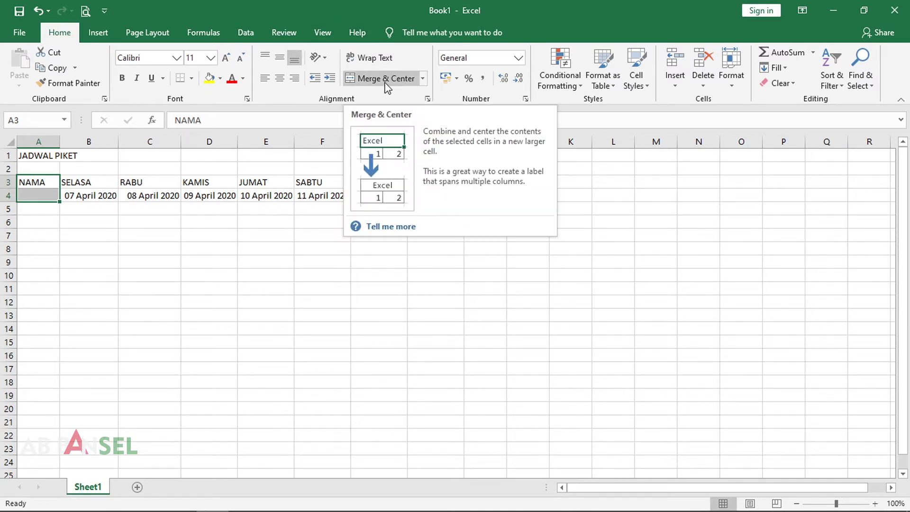
left_click(422, 78)
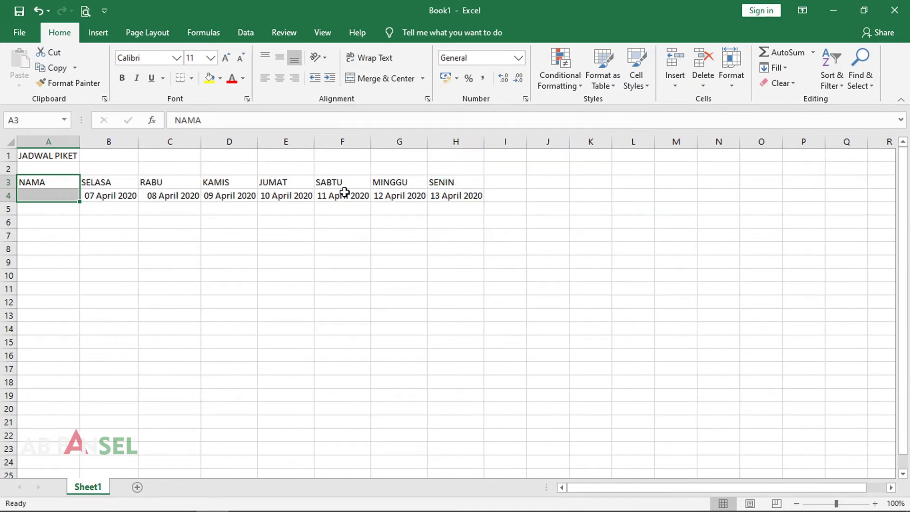
Try the Merge Cells option on A3:A4 and undo it.
left_click(424, 81)
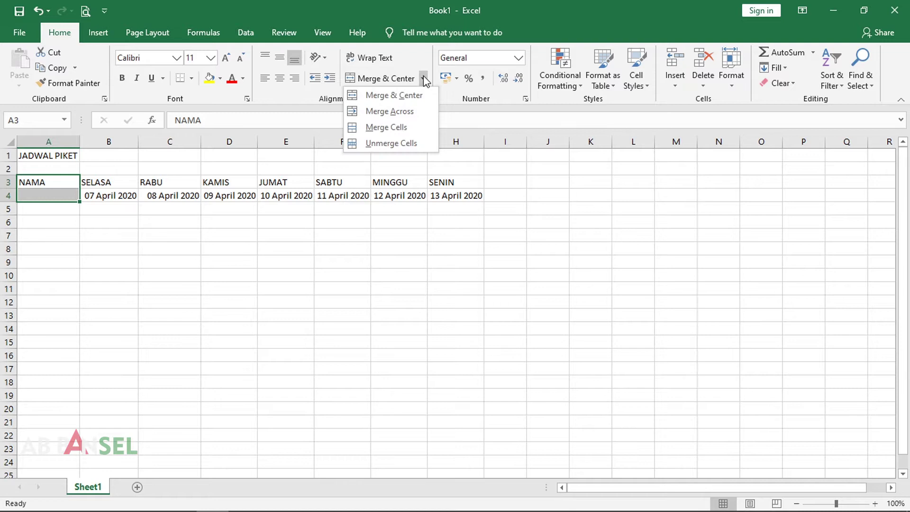
left_click(402, 127)
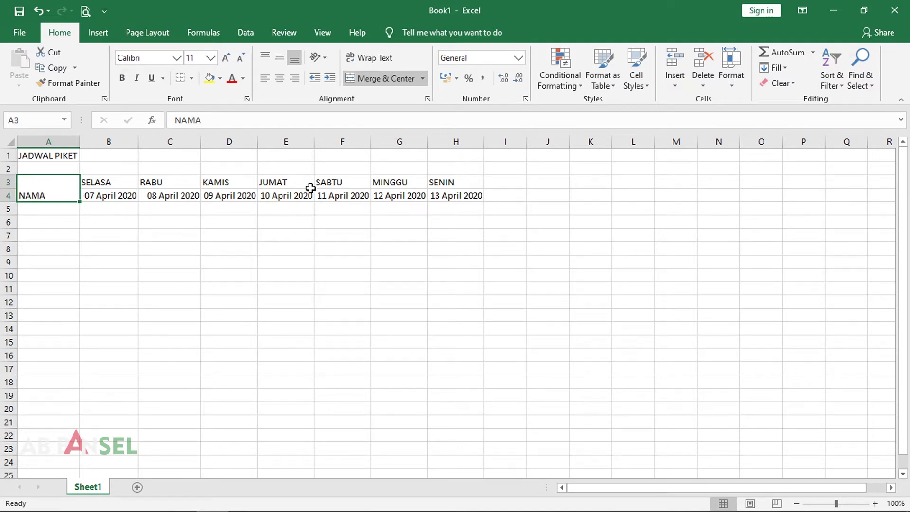
key("ctrl+z")
Merge and center A3:A4, and middle-align NAMA vertically to match the reference PDF.
left_click(422, 78)
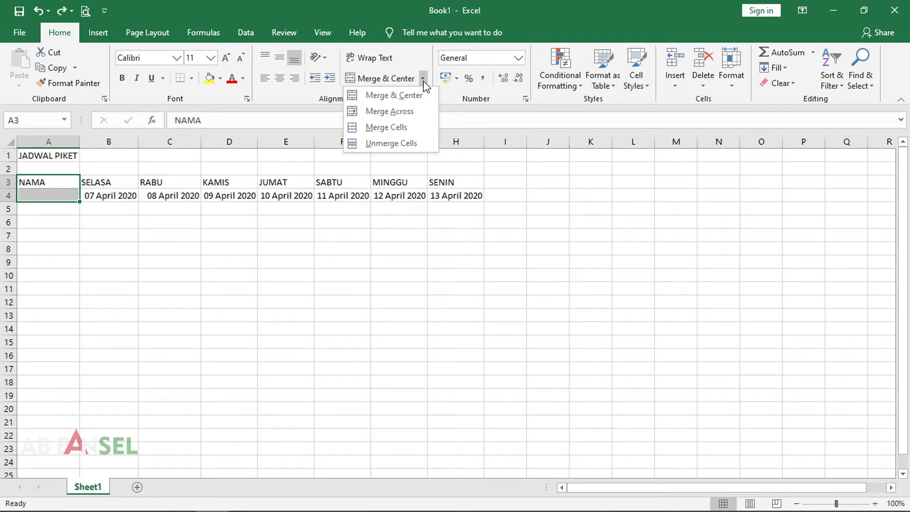
left_click(388, 95)
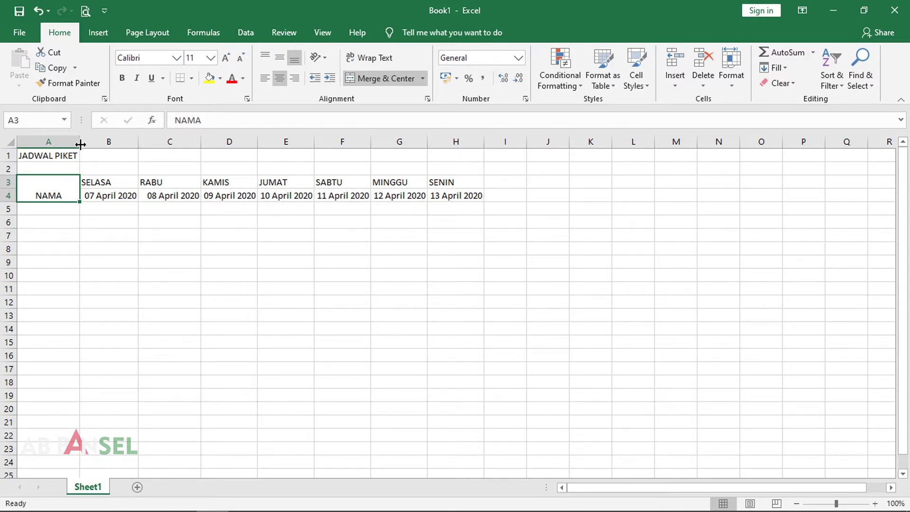
key("alt+Tab")
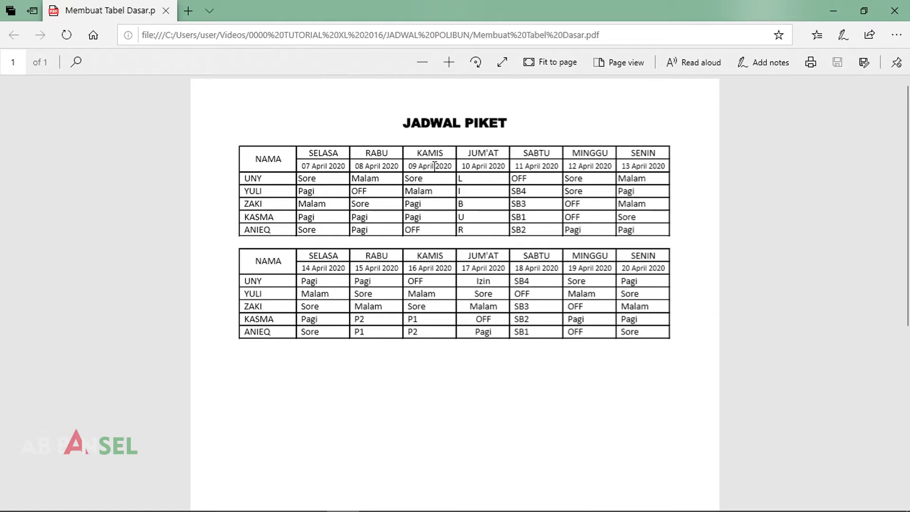
key("alt+Tab")
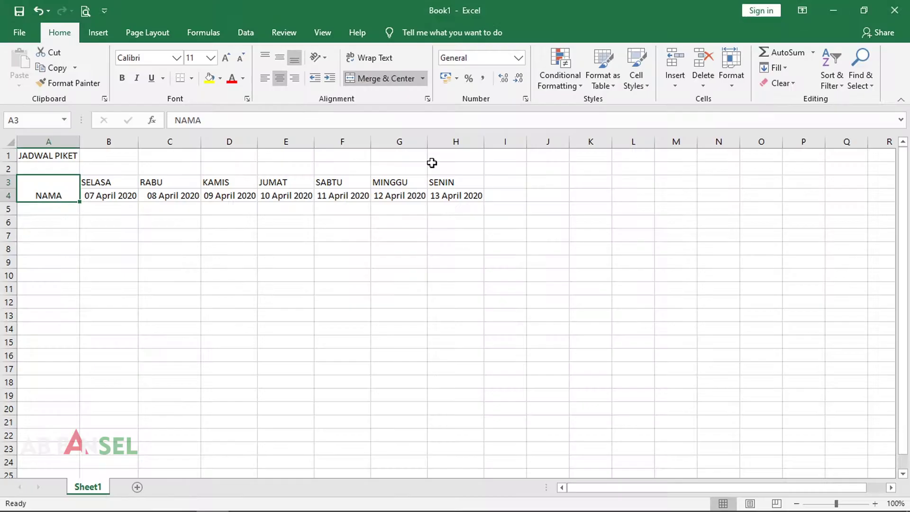
left_click(281, 79)
left_click(277, 56)
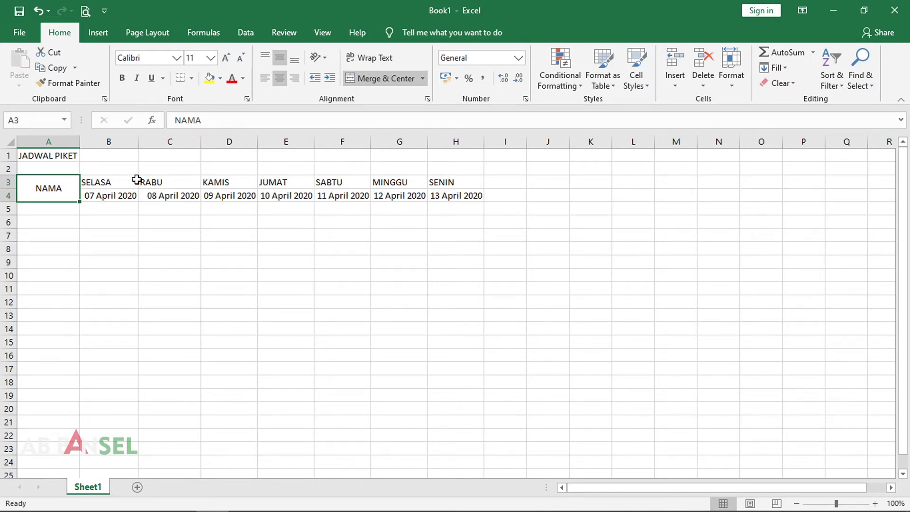
Center SELASA in B3 horizontally, and center the headers RABU to SENIN in C3:H3 both horizontally and vertically.
left_click(97, 182)
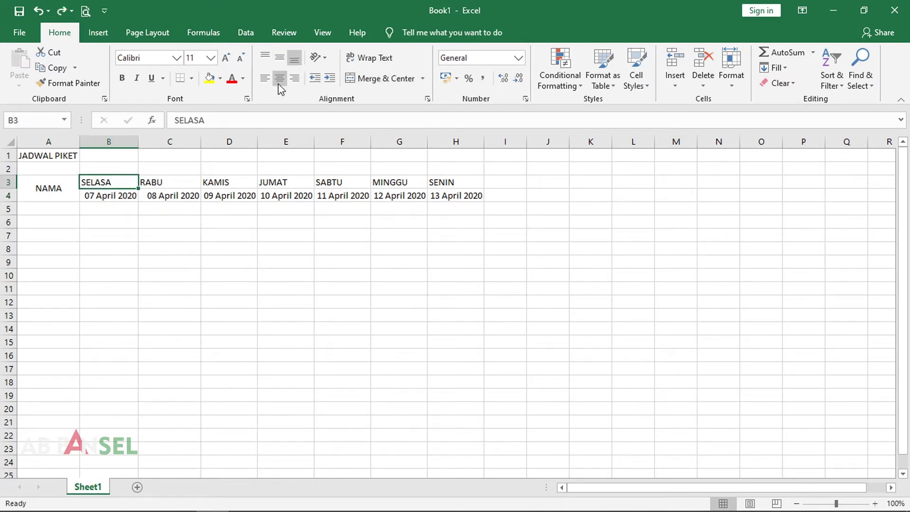
left_click(280, 78)
left_click_drag(162, 181, 455, 182)
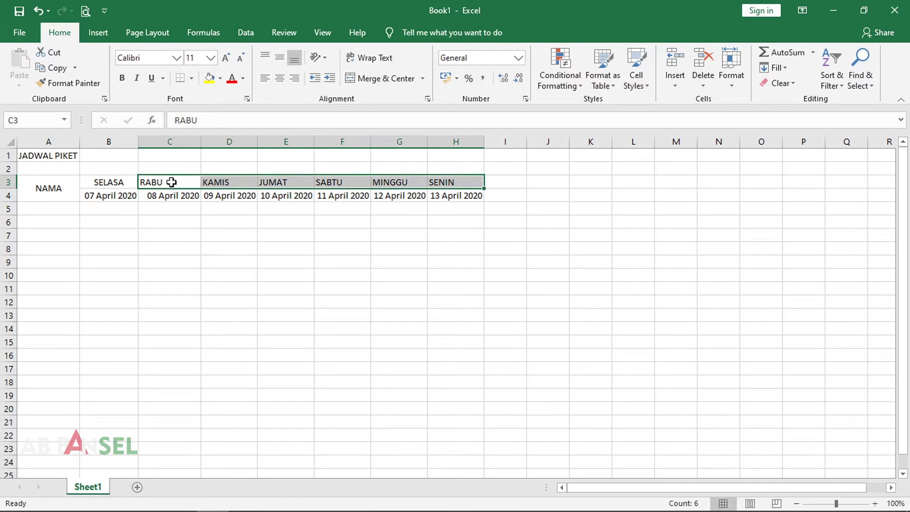
left_click(153, 184)
left_click_drag(153, 184, 440, 182)
left_click(179, 181)
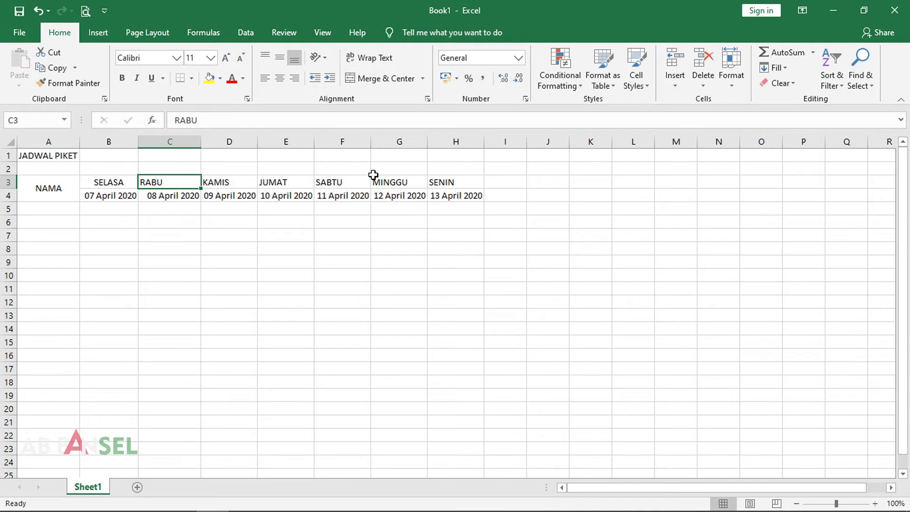
key("shift+Right")
key("shift+Right")
key("shift+Right")
key("shift+Right")
key("shift+Right")
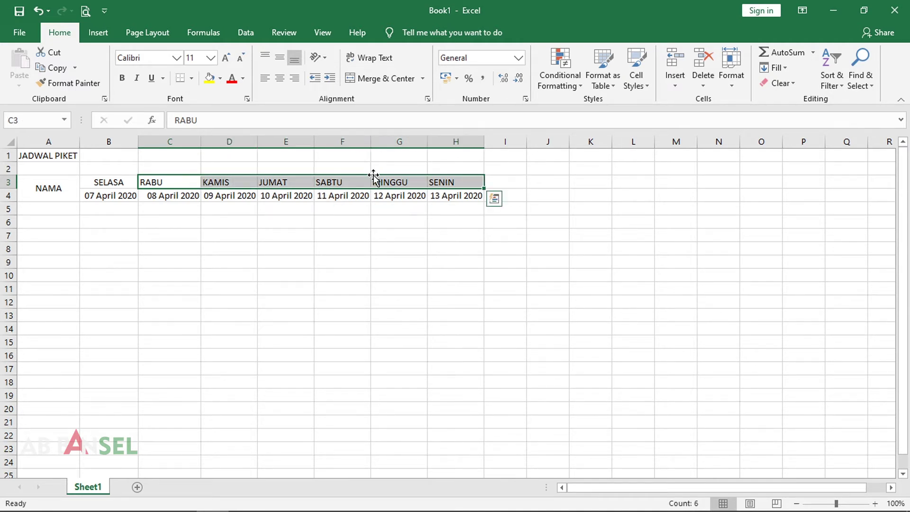
left_click(280, 81)
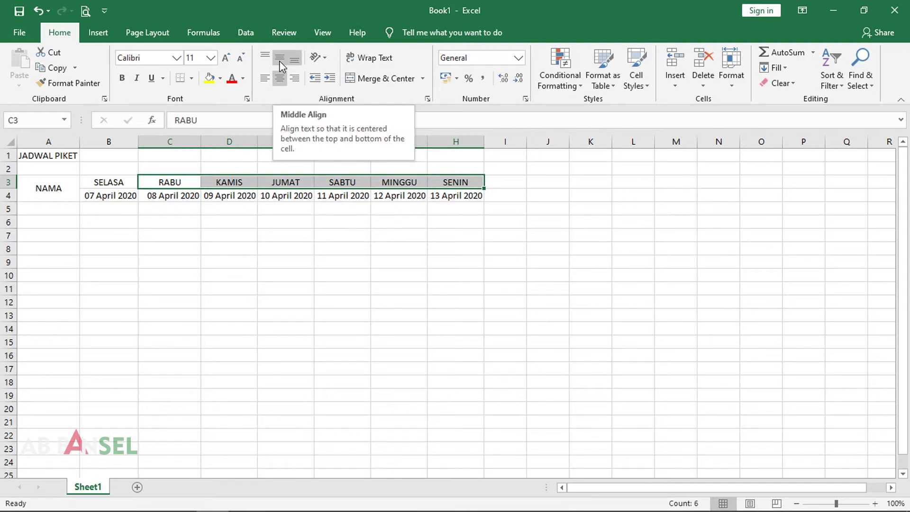
left_click(280, 58)
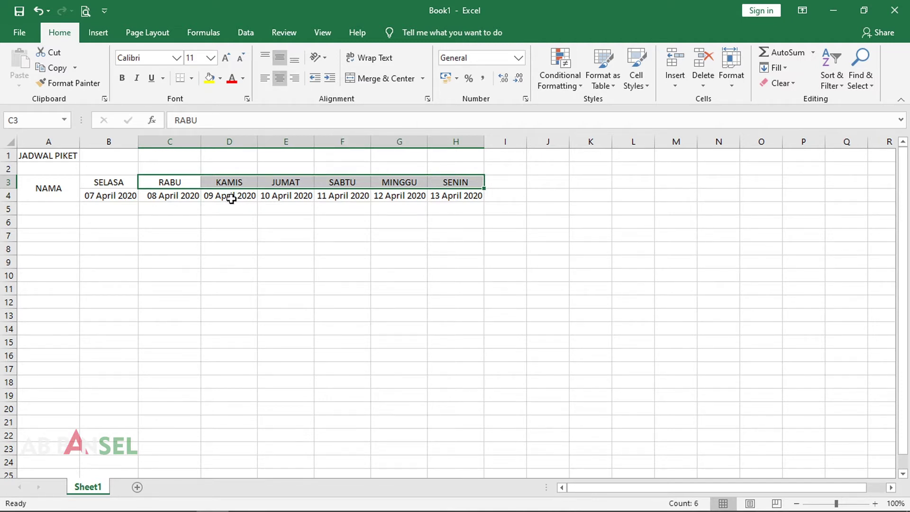
Make row 3 much taller and try the vertical alignment options on RABU in C3, ending with Middle Align.
left_click(182, 197)
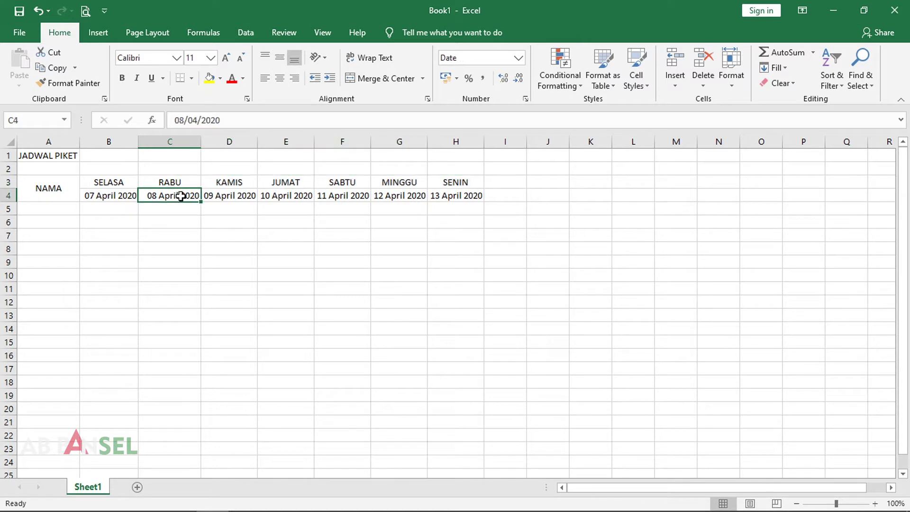
left_click(170, 181)
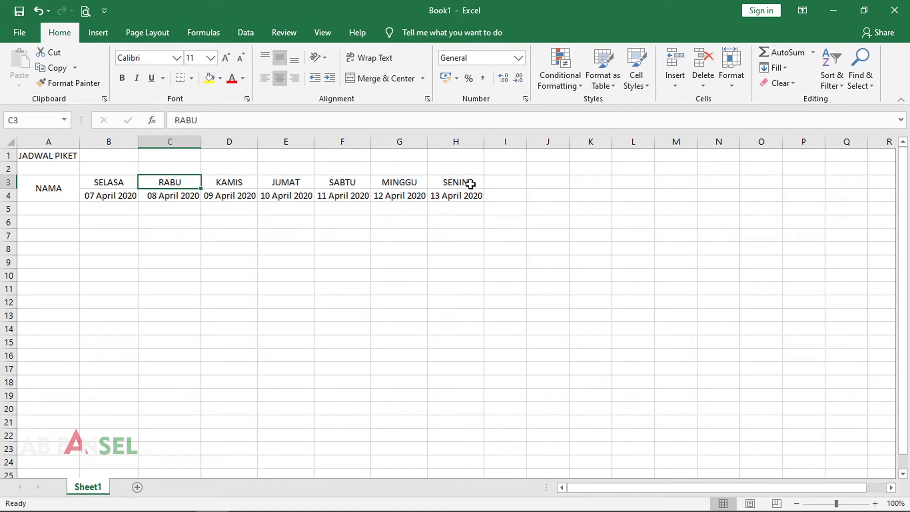
left_click_drag(10, 188, 10, 211)
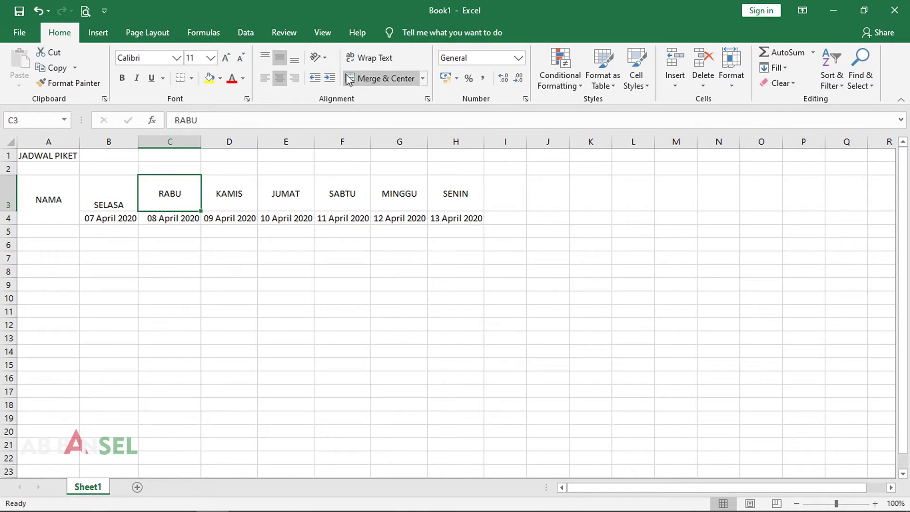
left_click(279, 59)
left_click(266, 56)
left_click(266, 56)
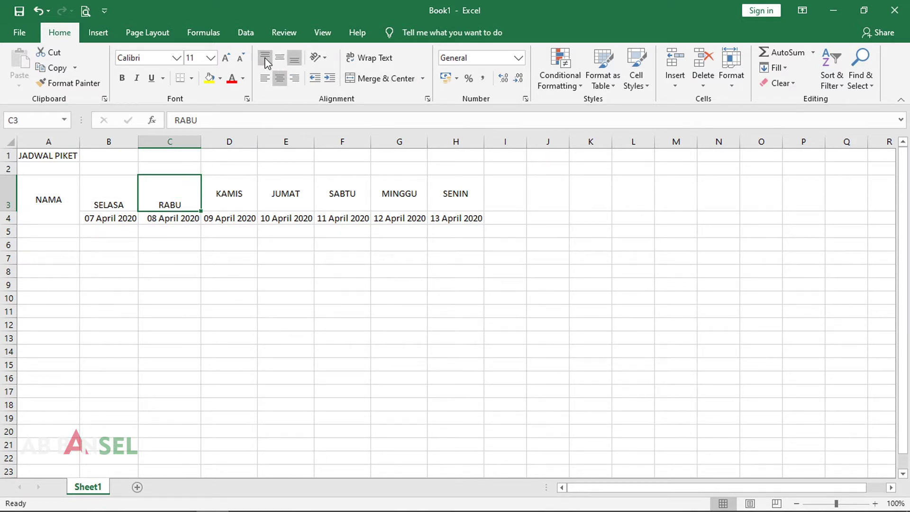
left_click(276, 60)
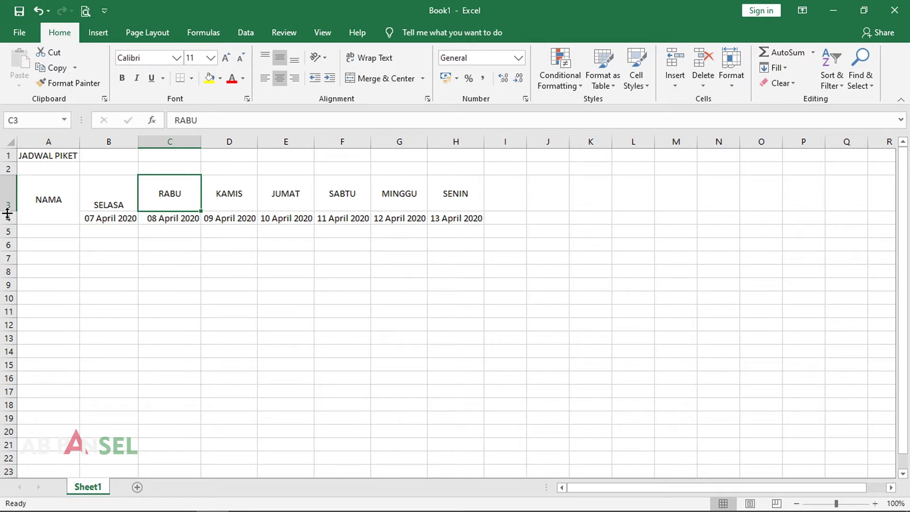
Set row 3 to a height slightly taller than the other rows.
left_click_drag(7, 213, 8, 194)
left_click(280, 222)
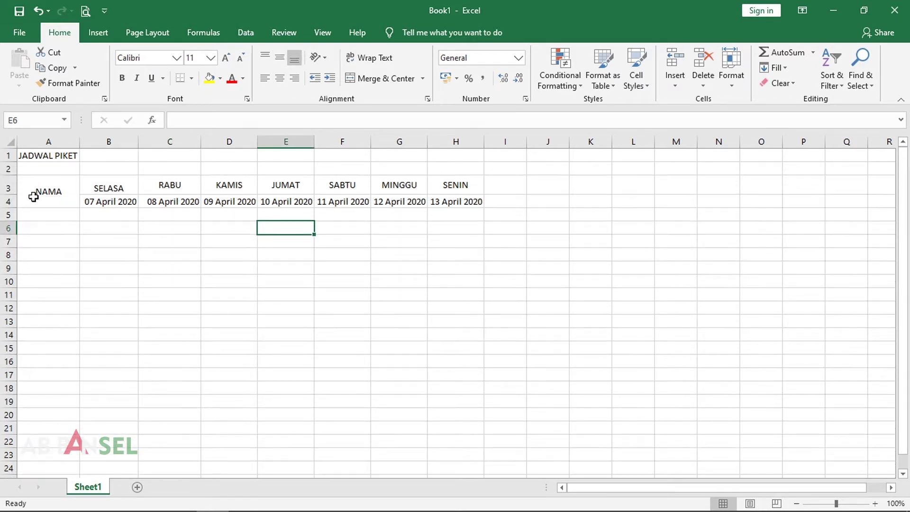
Middle-align the day headers SELASA to SENIN in B3:H3 vertically.
left_click_drag(120, 188, 451, 187)
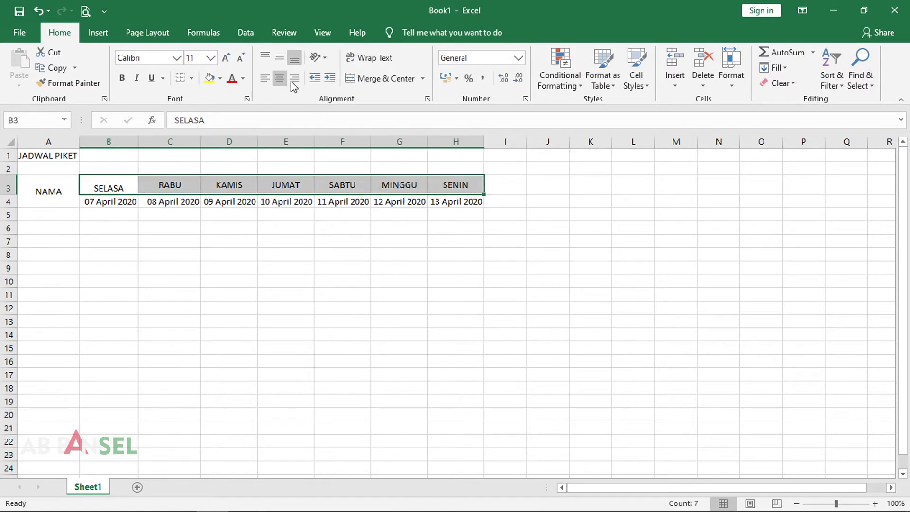
left_click(283, 59)
left_click(173, 295)
left_click(169, 241)
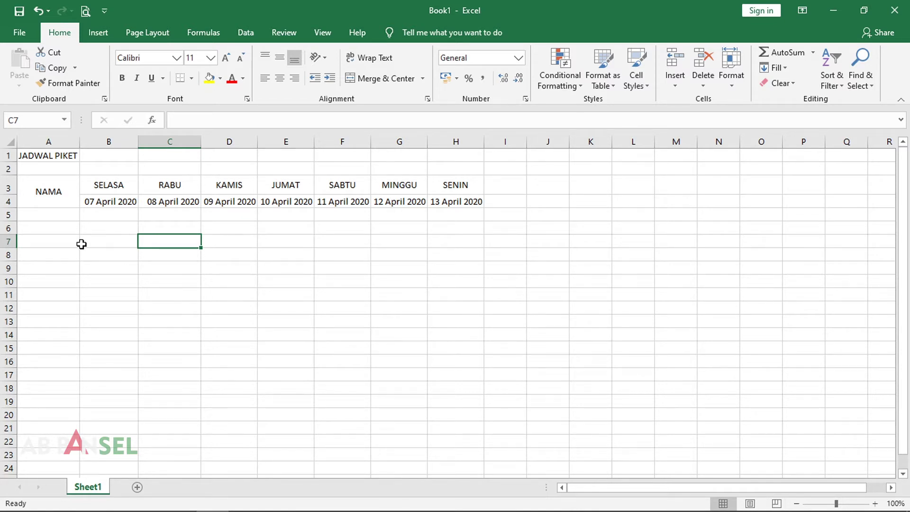
left_click(229, 156)
left_click(243, 241)
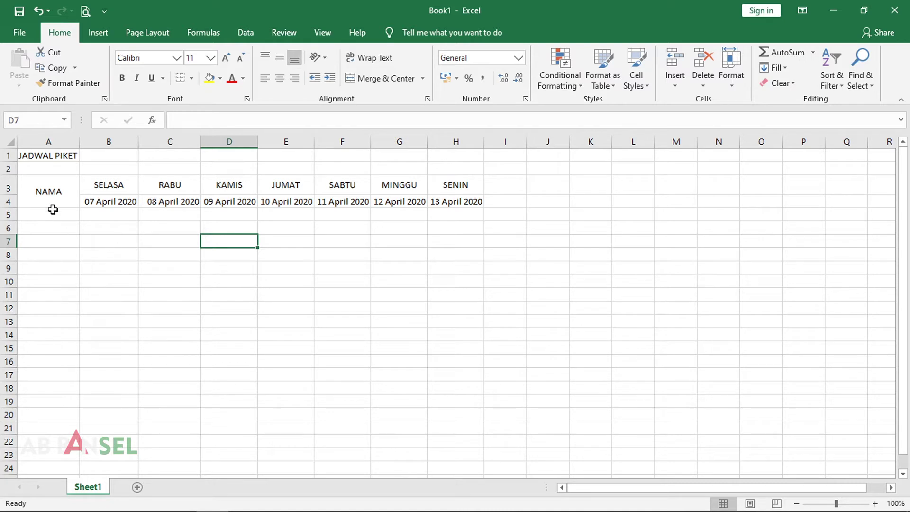
left_click(57, 155)
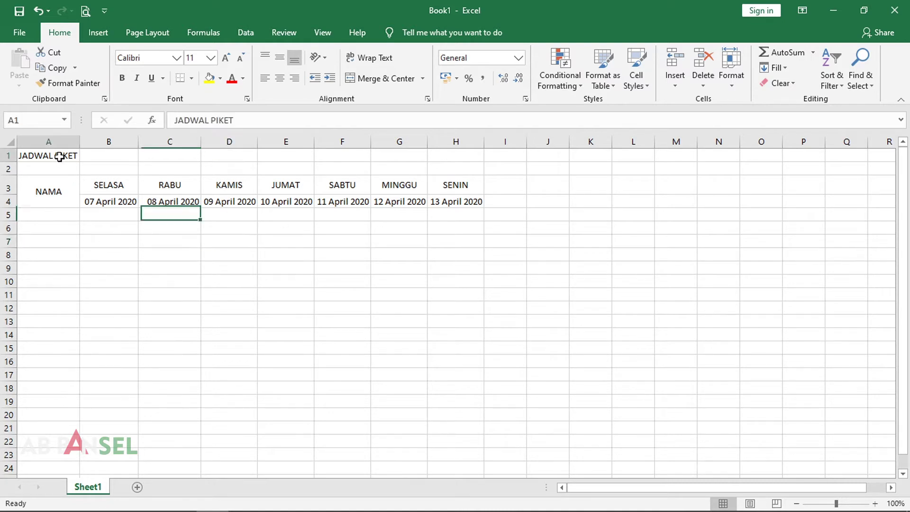
left_click(49, 196)
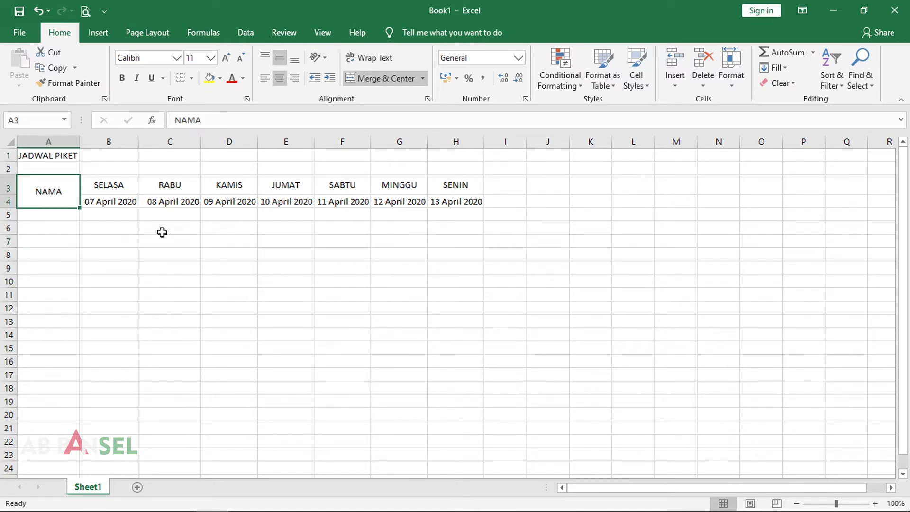
left_click(101, 191)
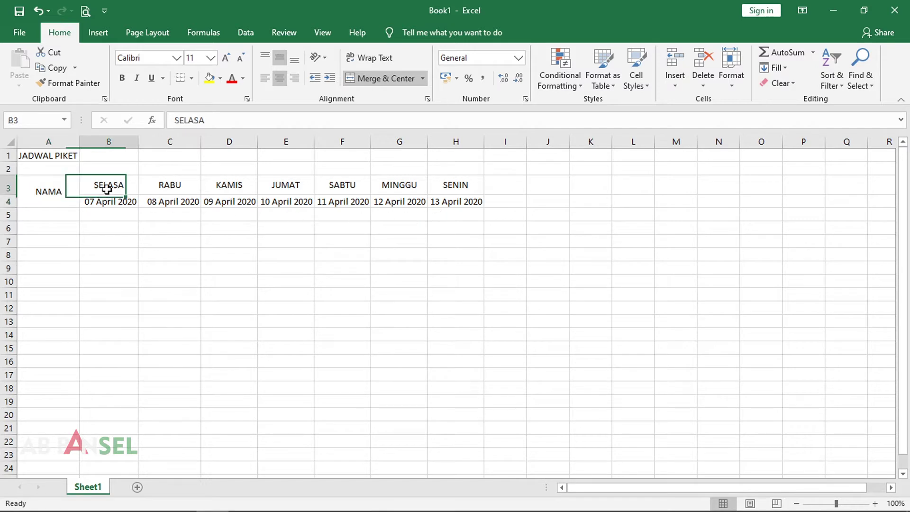
left_click(467, 143)
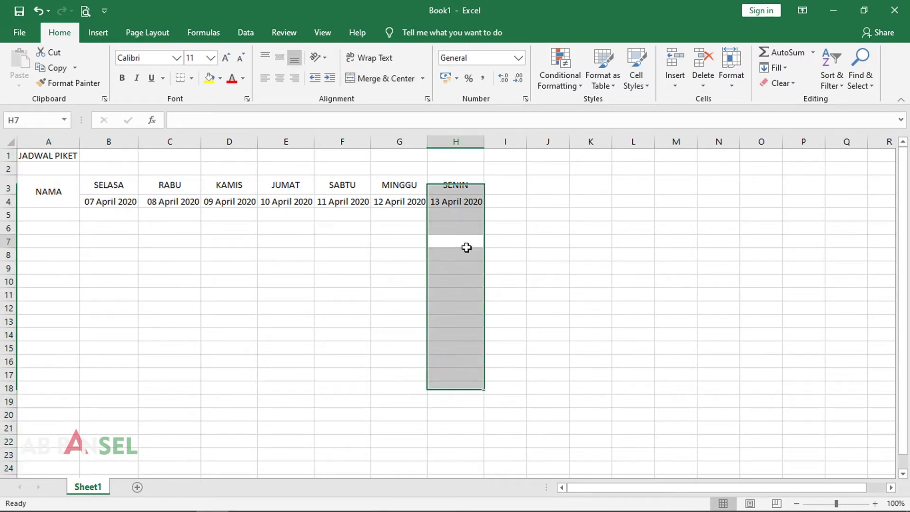
left_click(469, 215)
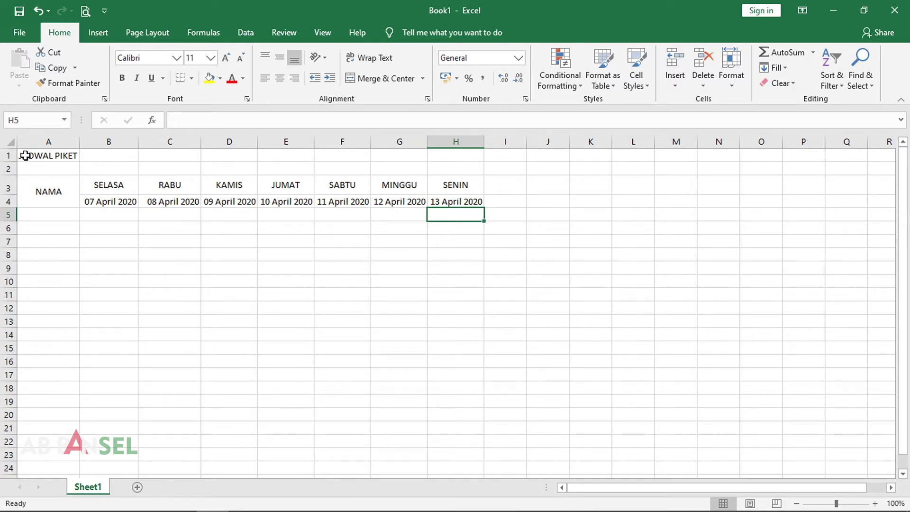
Try out selecting the title row range A1:H1 in different ways, clearing the selection each time.
left_click_drag(26, 155, 458, 158)
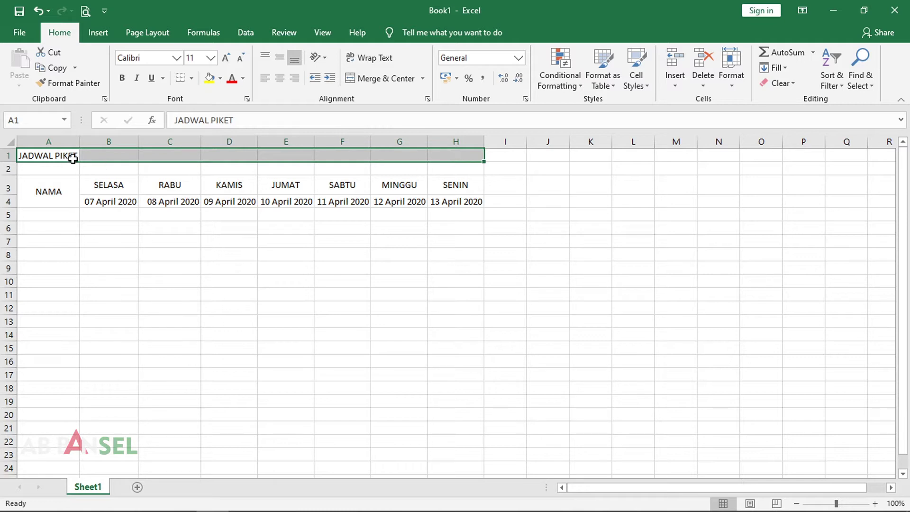
left_click(59, 155)
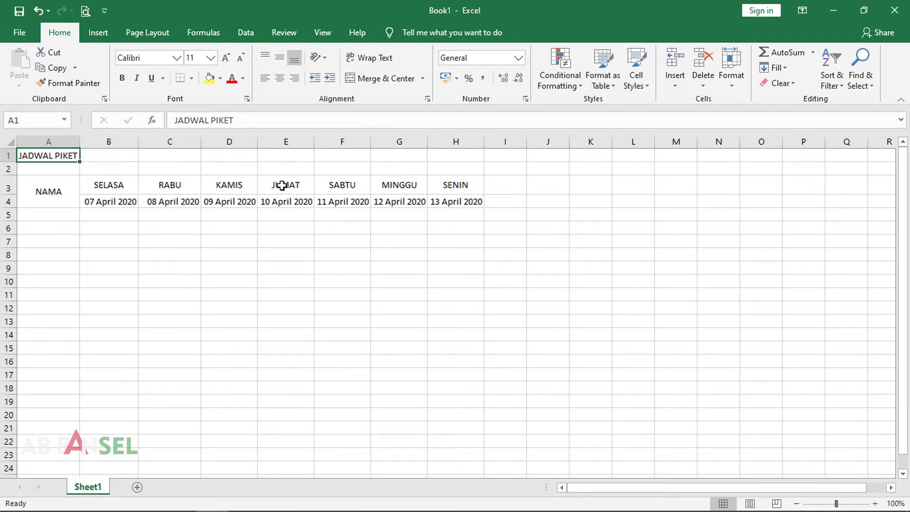
key("shift+Right")
key("shift+Right")
key("shift+Right")
key("shift+Right")
key("shift+Right")
key("shift+Right")
key("shift+Right")
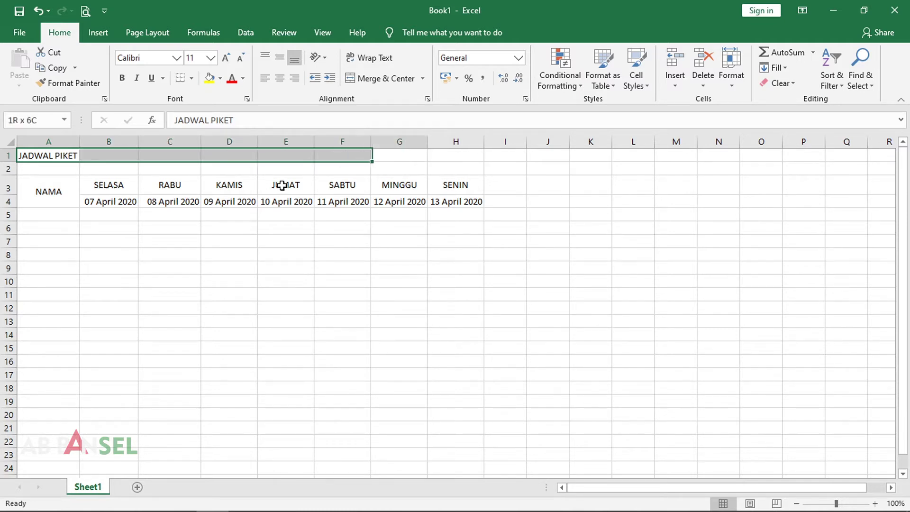
left_click(285, 240)
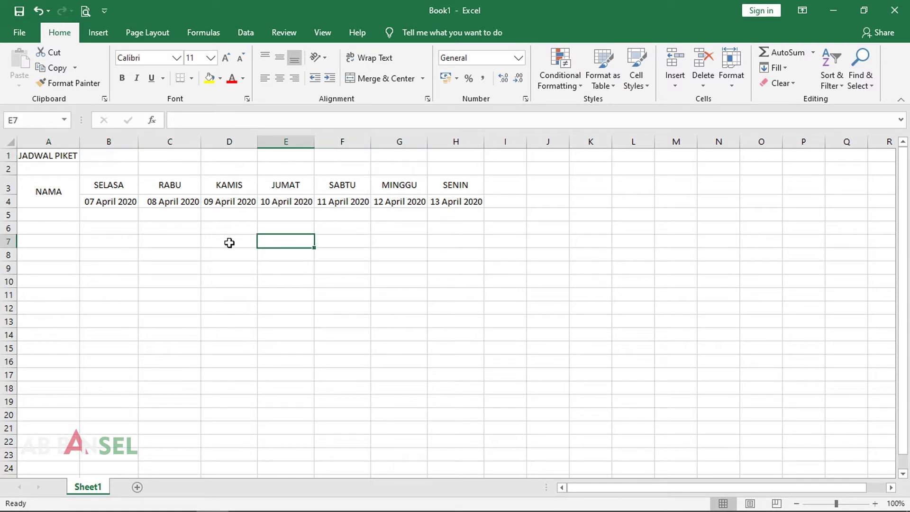
left_click(127, 226)
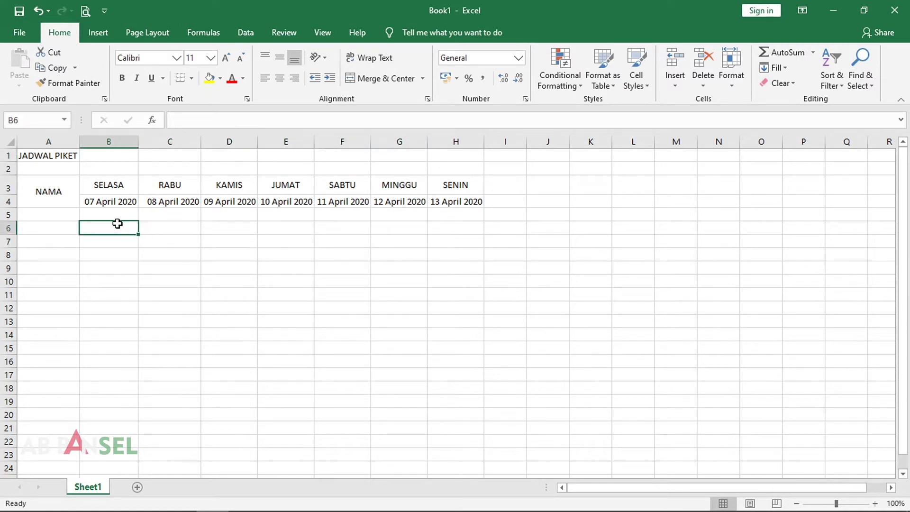
Merge and center the JADWAL PIKET title across A1:H1.
left_click(59, 155)
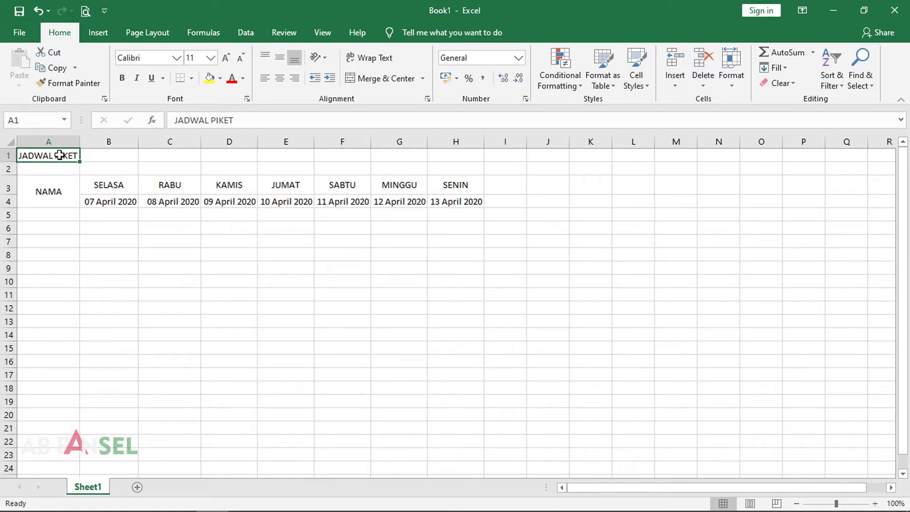
left_click(473, 156, "shift")
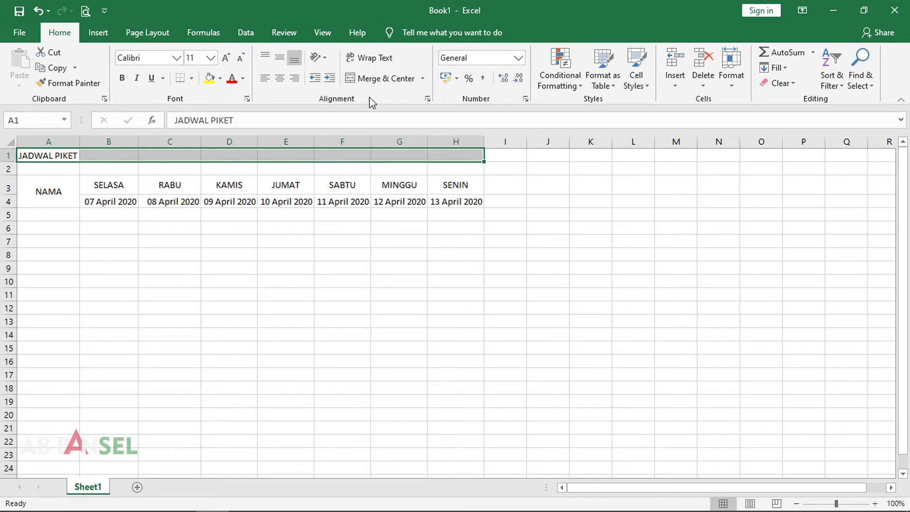
left_click(377, 78)
left_click(306, 216)
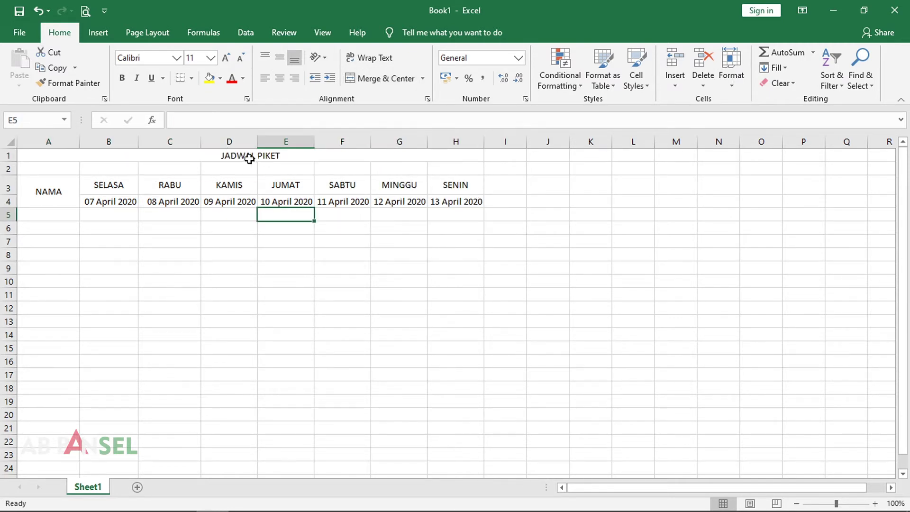
left_click(250, 154)
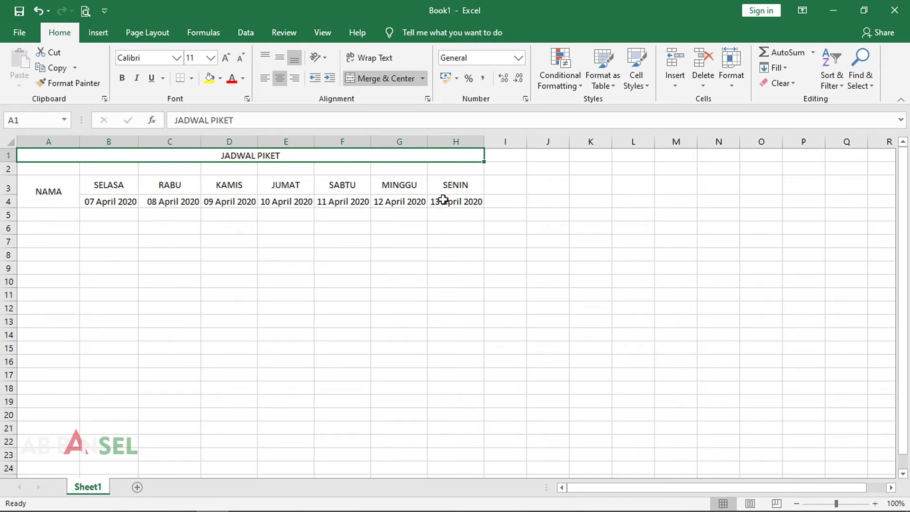
left_click(294, 263)
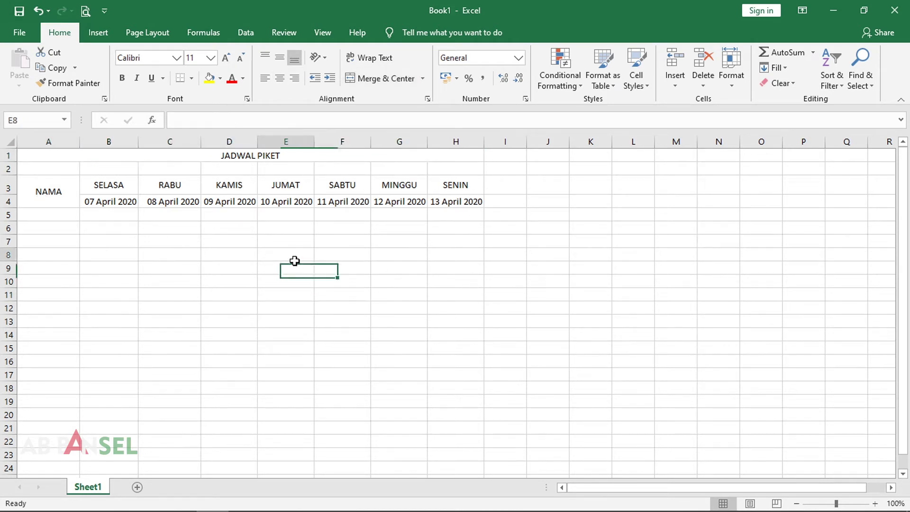
Format the JADWAL PIKET title in Adobe Gothic Std B at font size 16.
left_click(240, 159)
left_click(267, 183)
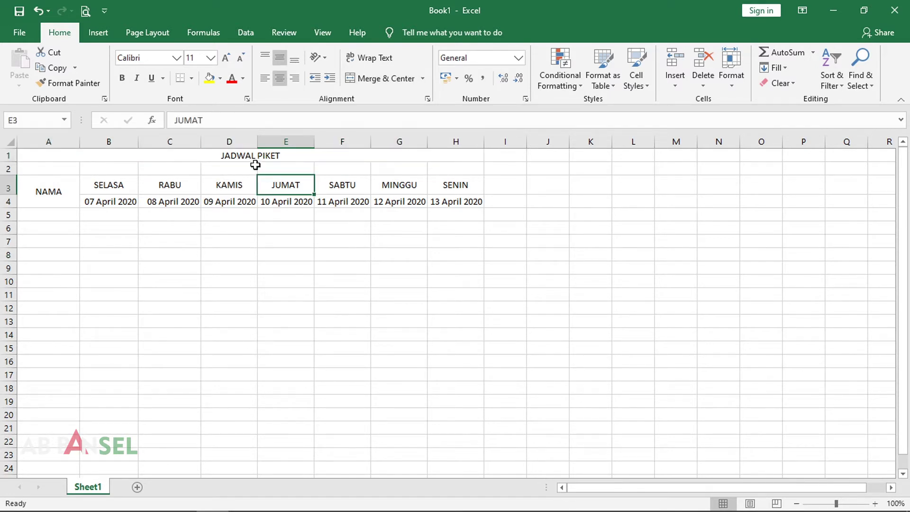
left_click(253, 158)
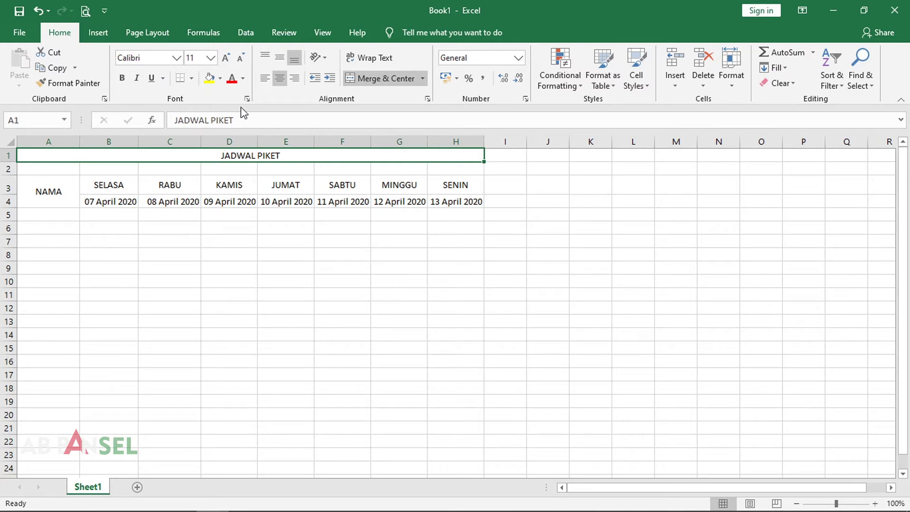
left_click(177, 57)
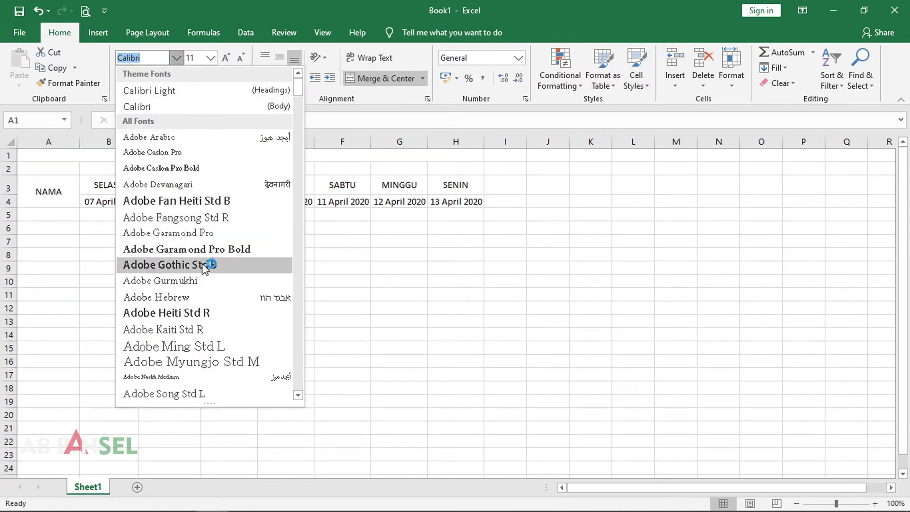
left_click(205, 266)
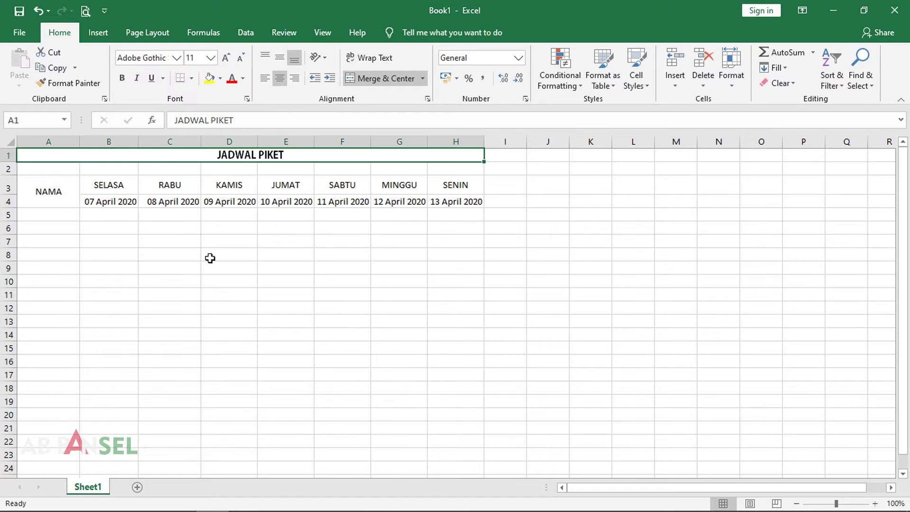
left_click(211, 58)
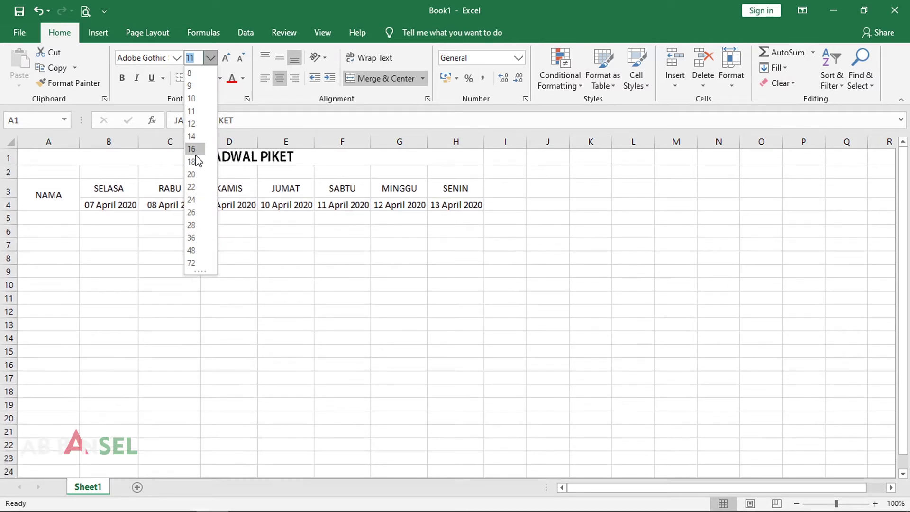
left_click(194, 149)
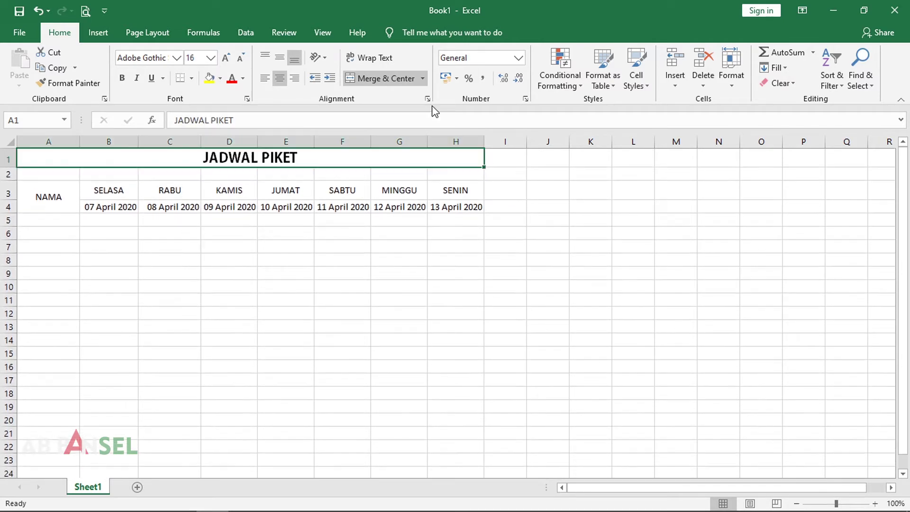
Look through the font colors without picking one, and change the title's font to Adobe Fangsong Std R.
left_click(242, 78)
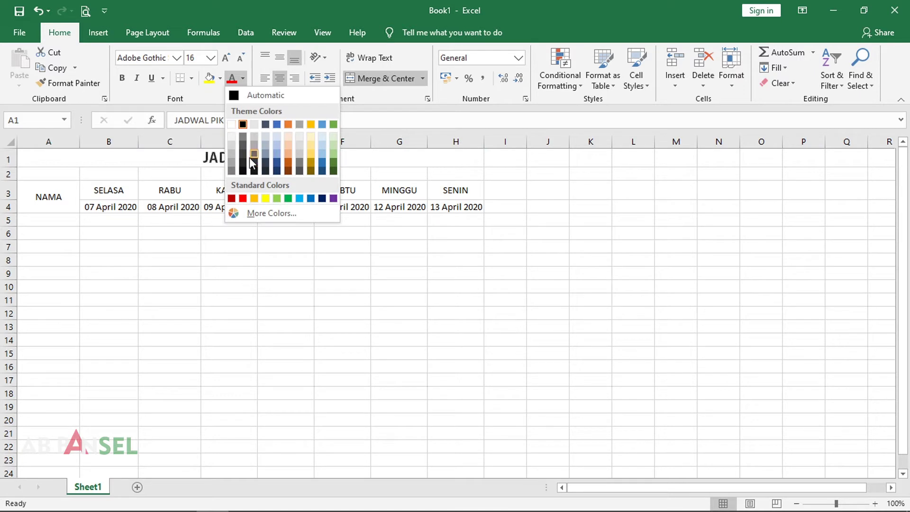
left_click(209, 90)
left_click(176, 57)
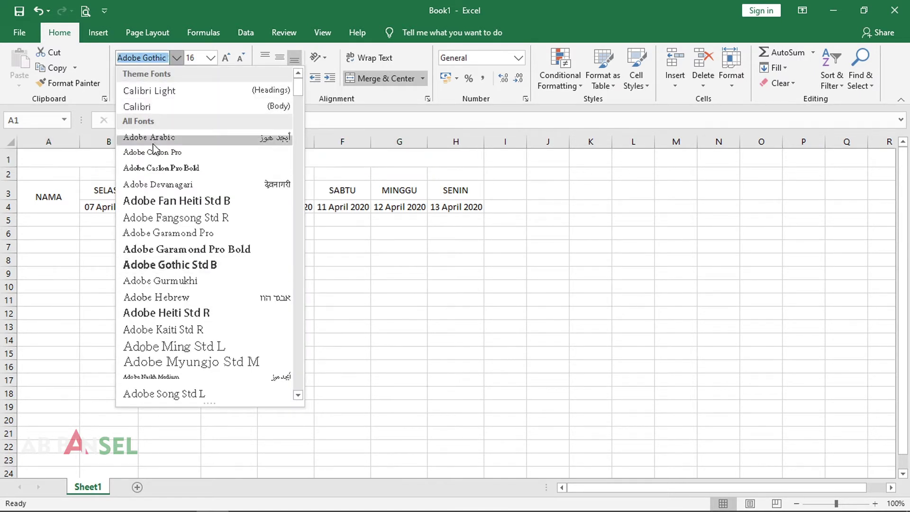
left_click(205, 219)
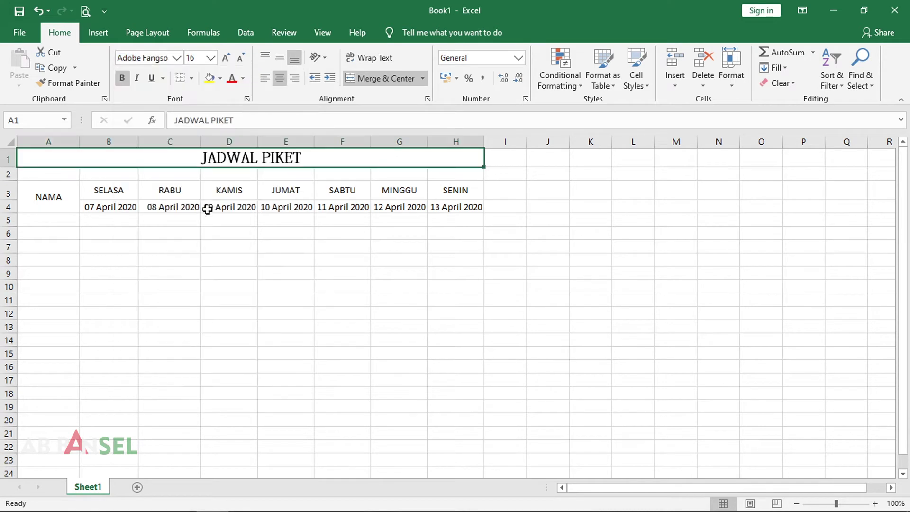
Try toggling bold and italic on the title, apply single and double underline, and remove the underline.
left_click(124, 79)
left_click(124, 79)
left_click(135, 83)
left_click(135, 83)
left_click(152, 79)
left_click(163, 78)
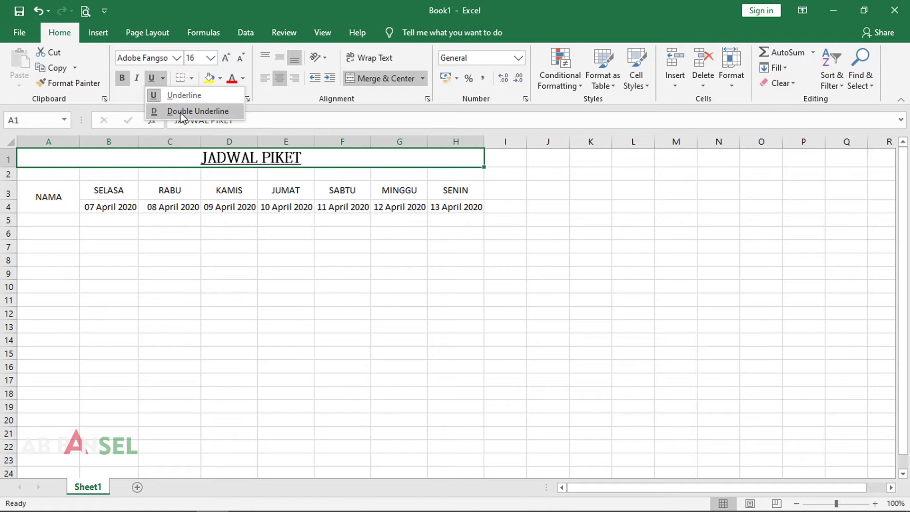
left_click(183, 112)
left_click(164, 79)
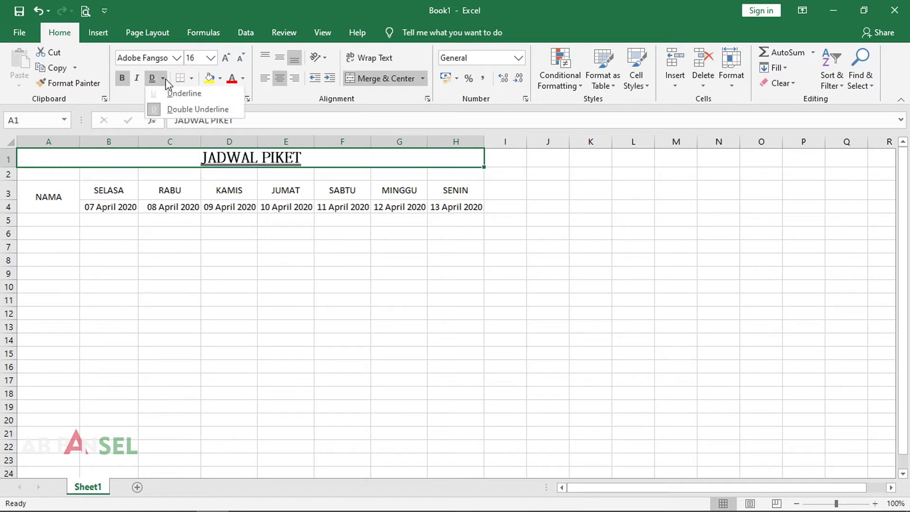
left_click(162, 94)
left_click(153, 79)
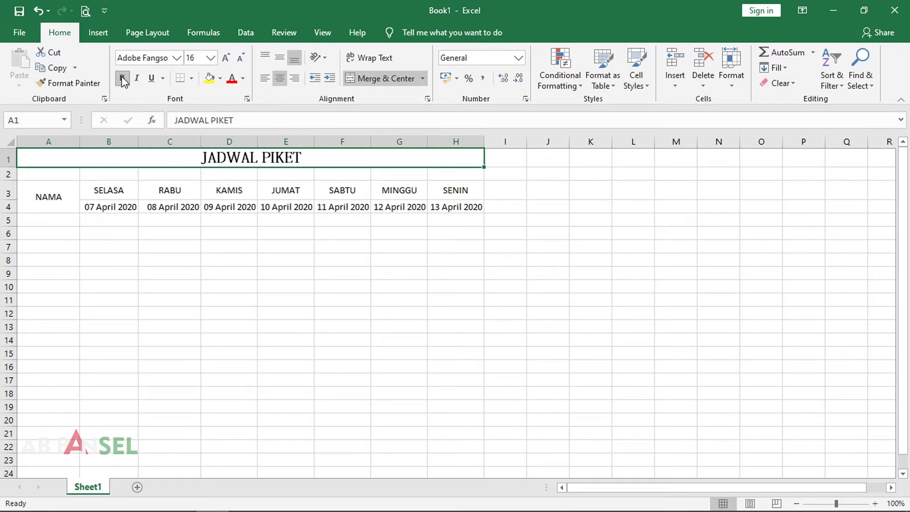
Select A5 below NAMA, check the entries in the reference PDF in Edge, and return to the Excel workbook.
left_click(135, 246)
left_click(377, 231)
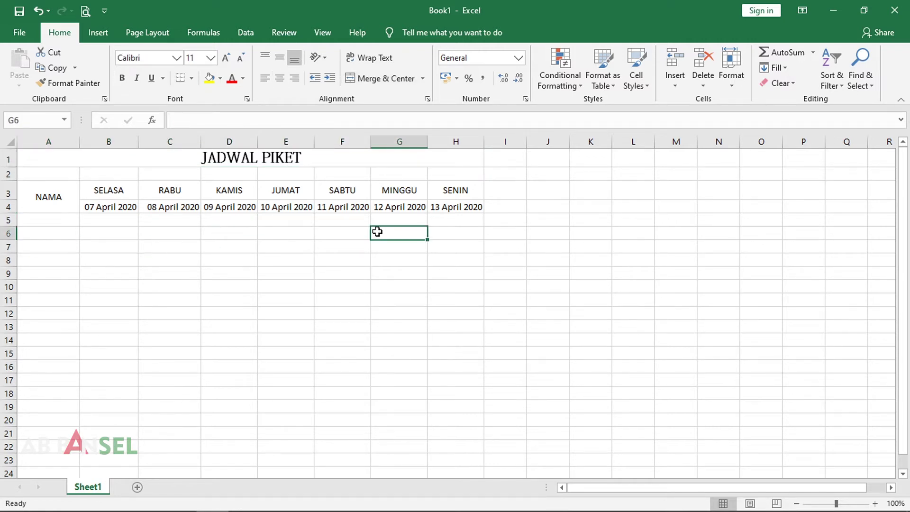
left_click(67, 221)
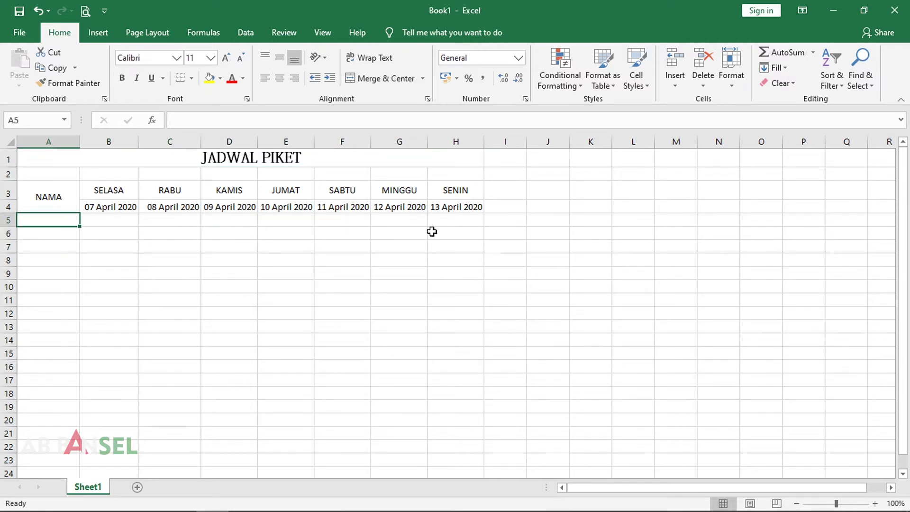
mouse_move(283, 505)
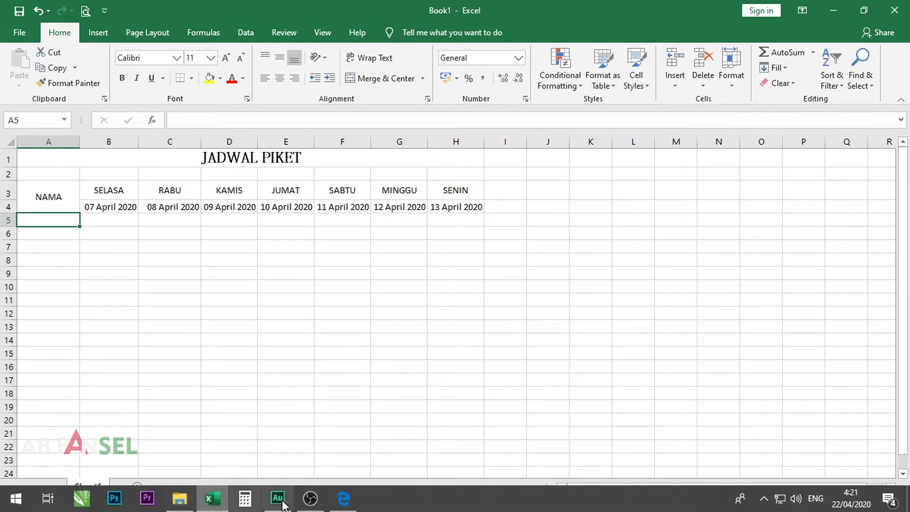
left_click(344, 498)
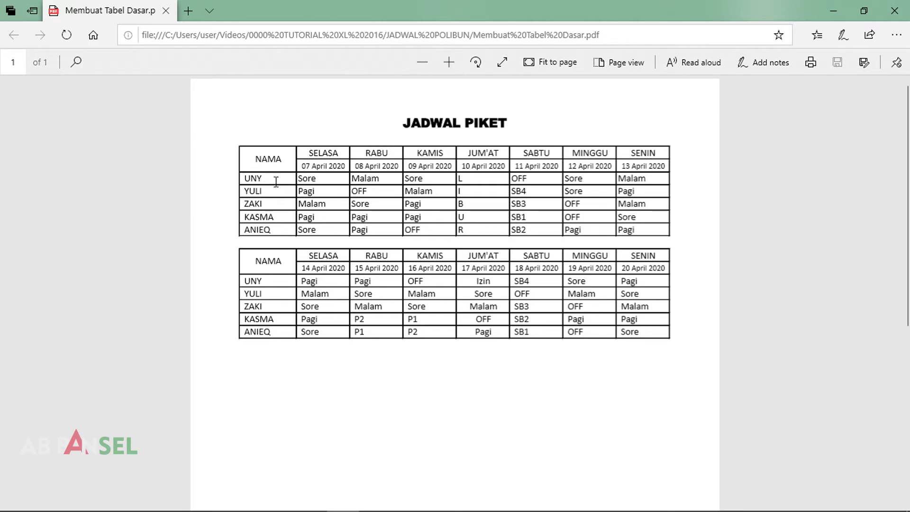
key("alt+Tab")
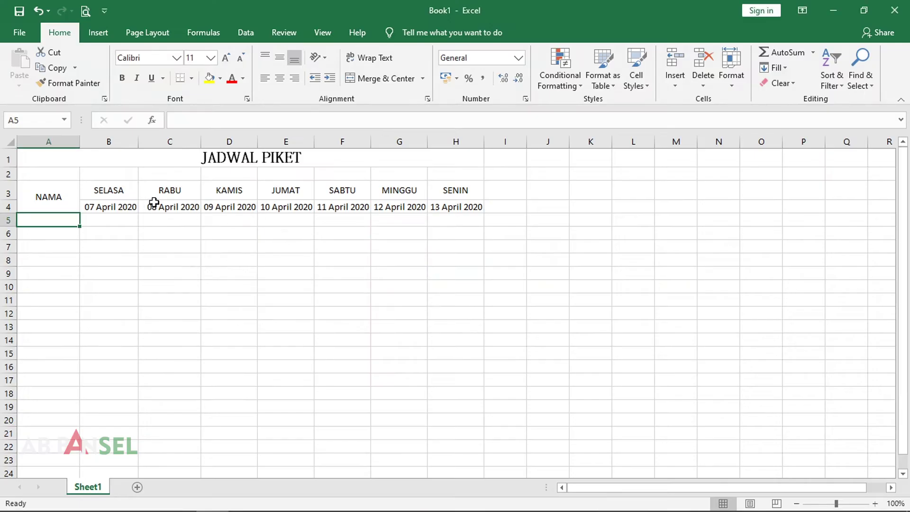
Enter the five staff names below the NAMA header in A5:A9, following the reference PDF.
type("UNY")
key("Return")
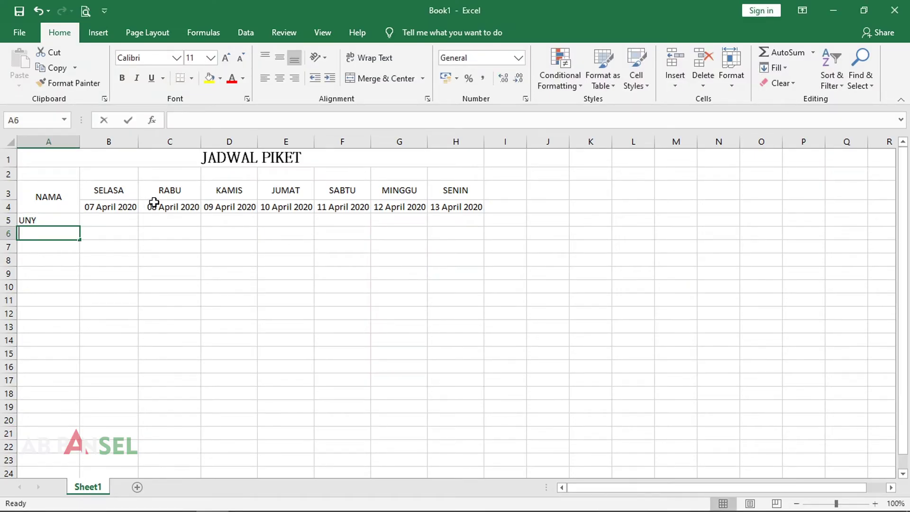
type("YULI")
key("Return")
type("ZAKI")
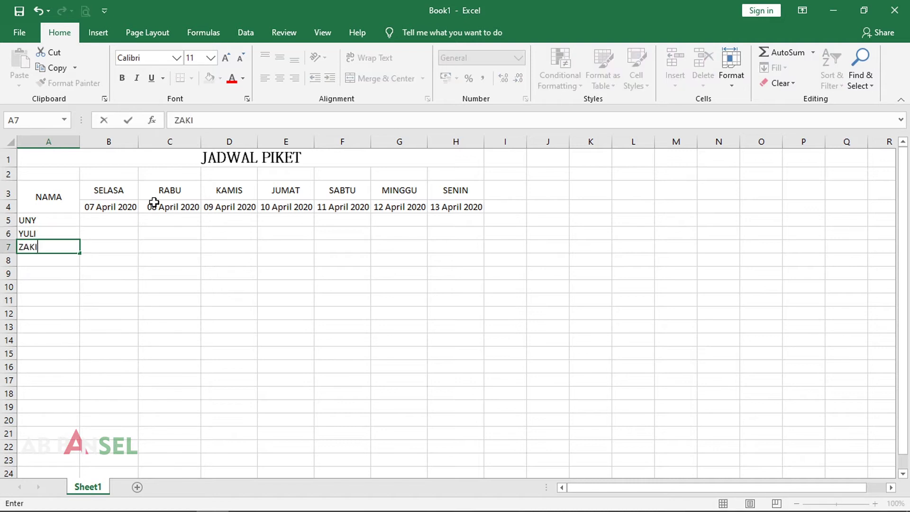
key("Return")
type("KASMA")
key("Return")
type("ANIE")
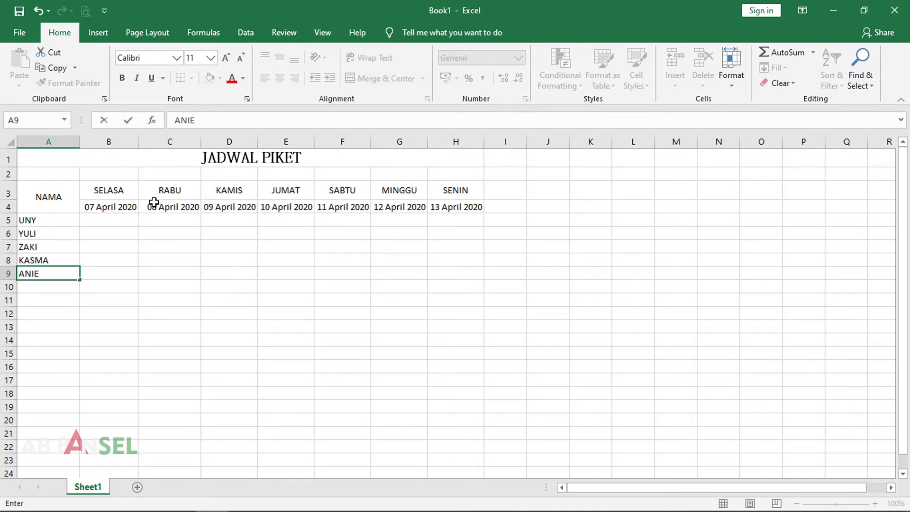
type("Q")
key("Tab")
Fill the SELASA shifts in B5:B9 with Sore, Pagi, Malam, Pagi and Sore.
key("Up")
key("Up")
key("Up")
key("Up")
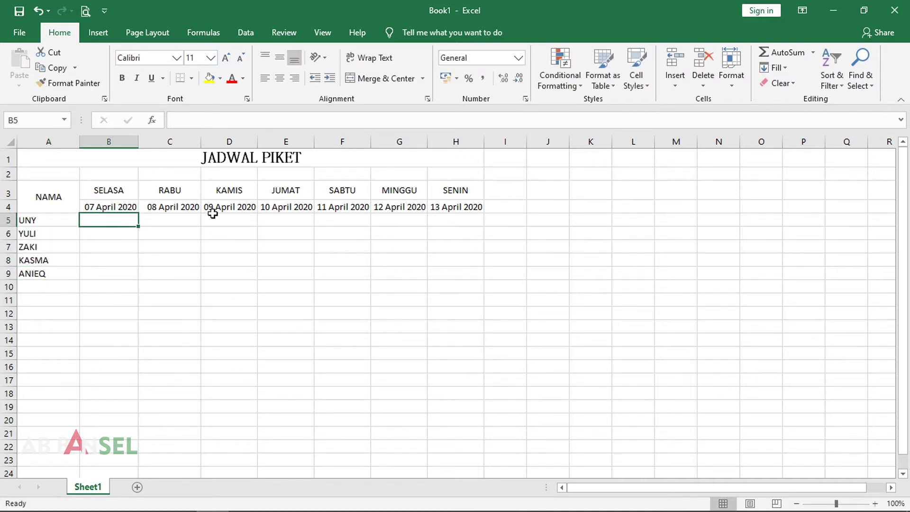
type("sORE")
key("Return")
type("Pagi")
key("Return")
type("Mala")
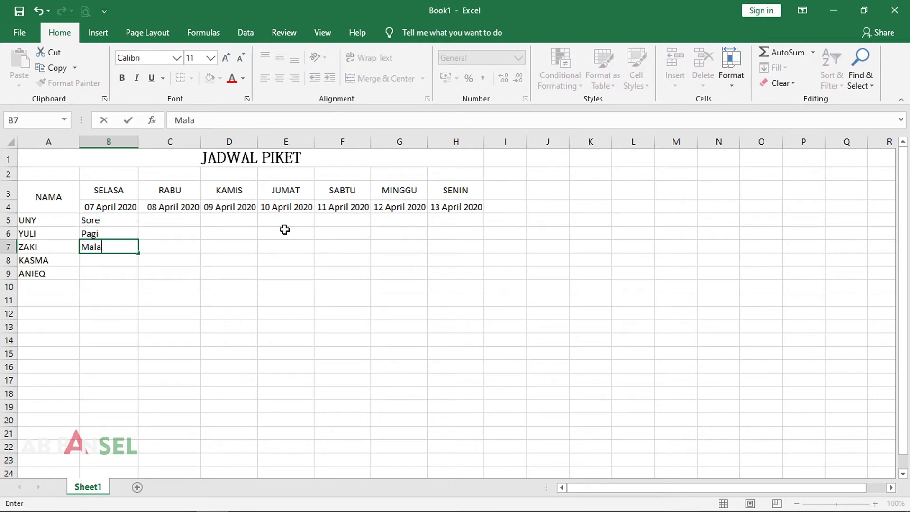
type("m")
key("Return")
type("Pagi")
key("Return")
type("Sore")
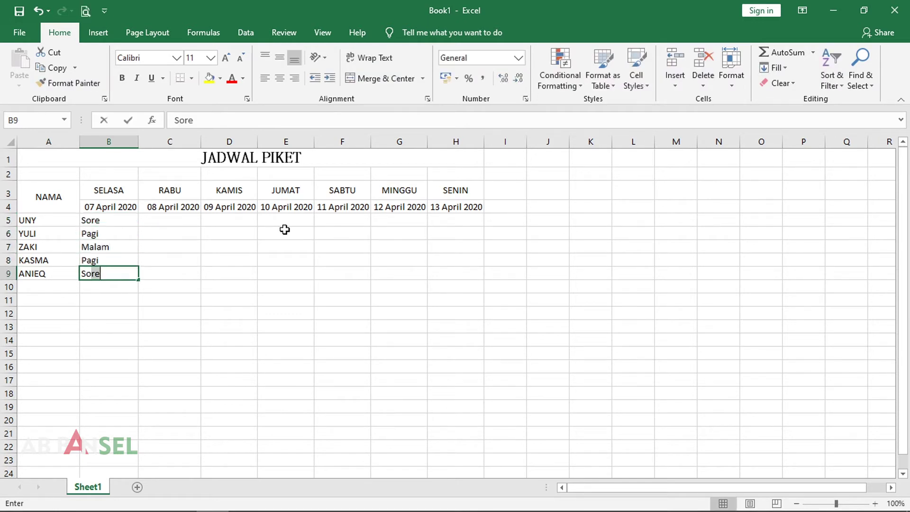
key("Return")
Fill the RABU shifts in C5:C9 with Malam, OFF, Sore, pagi and Pagi.
key("Right")
key("Up")
key("Up")
key("Up")
type("Malam")
key("Return")
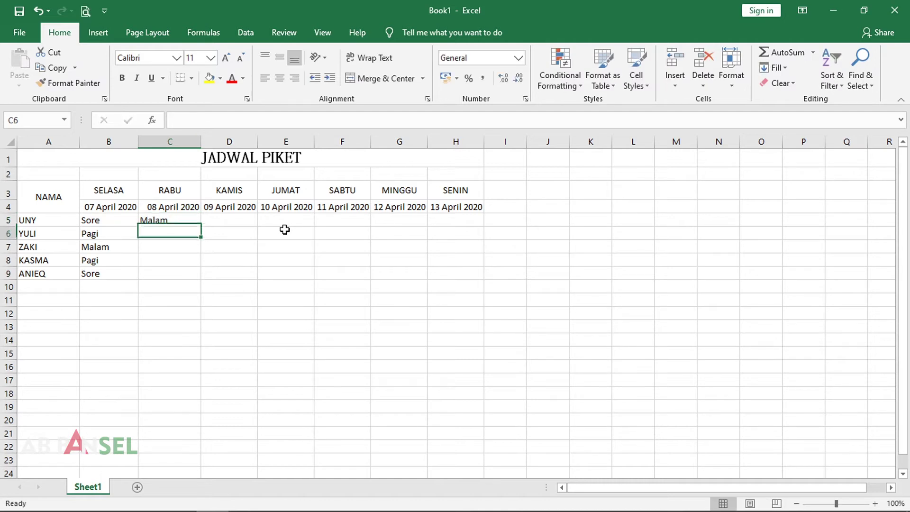
type("OFF")
key("Return")
type("Sore")
key("Return")
type("pagi")
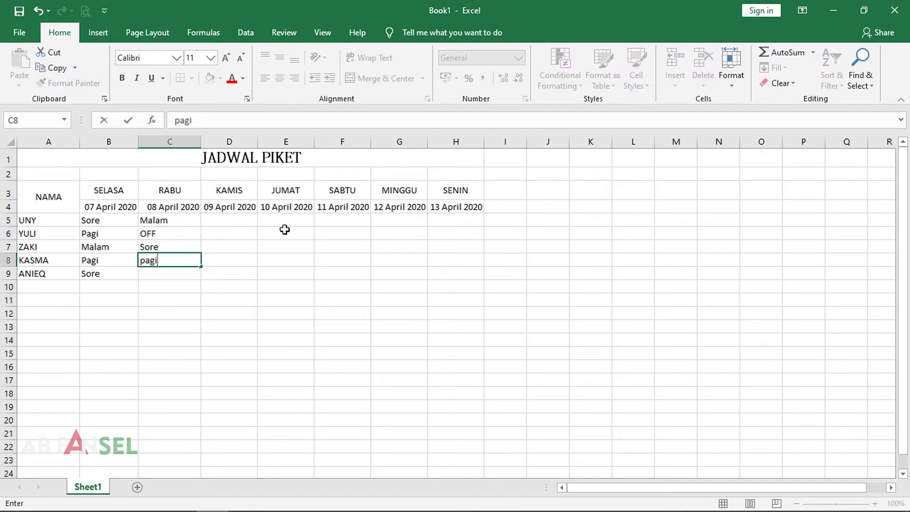
type("pagi")
key("Return")
type("Pagi")
key("Return")
Copy the capitalized Pagi entry from C9 over the lowercase entry in C8.
key("Up")
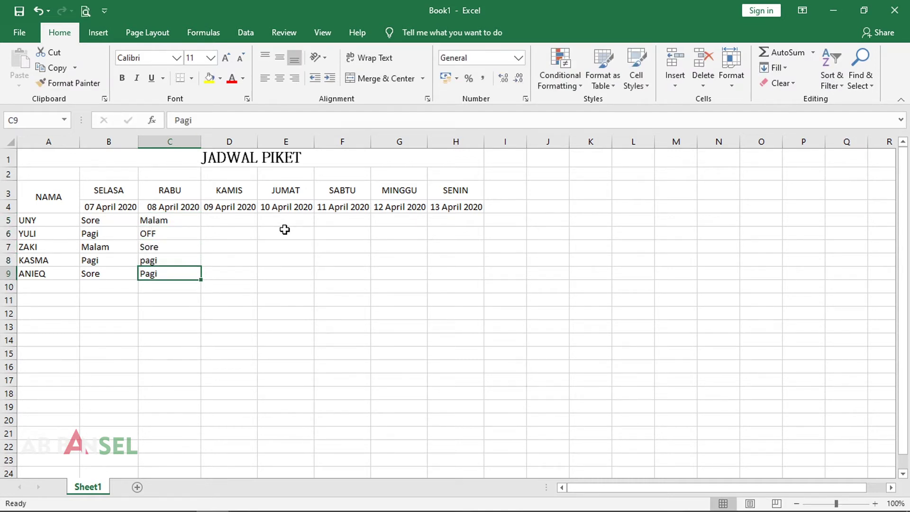
key("ctrl+c")
key("Up")
key("Return")
Fill the KAMIS shifts in D5:D9 with Sore, Malam, Pagi, pagi and OFF.
key("Right")
key("Up")
key("Up")
key("Up")
type("Sore")
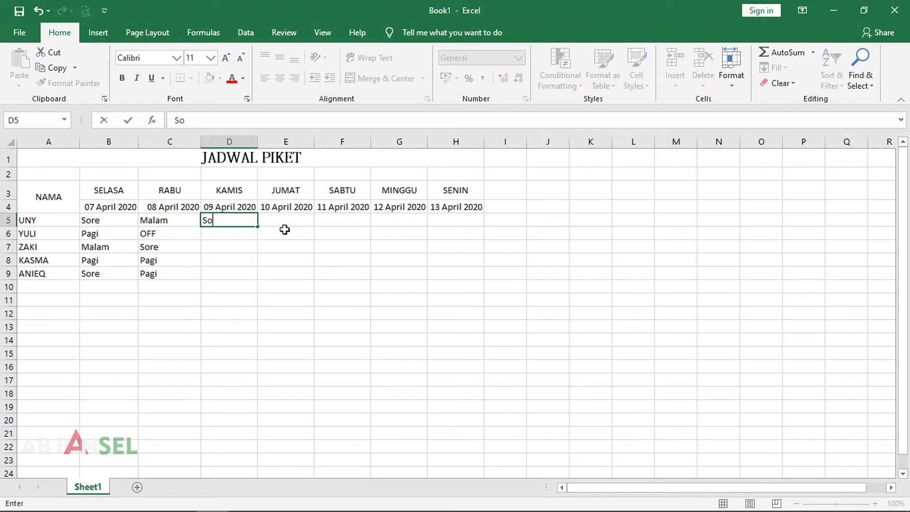
key("Return")
type("Malam")
key("Return")
type("Pagi")
key("Return")
type("pagi")
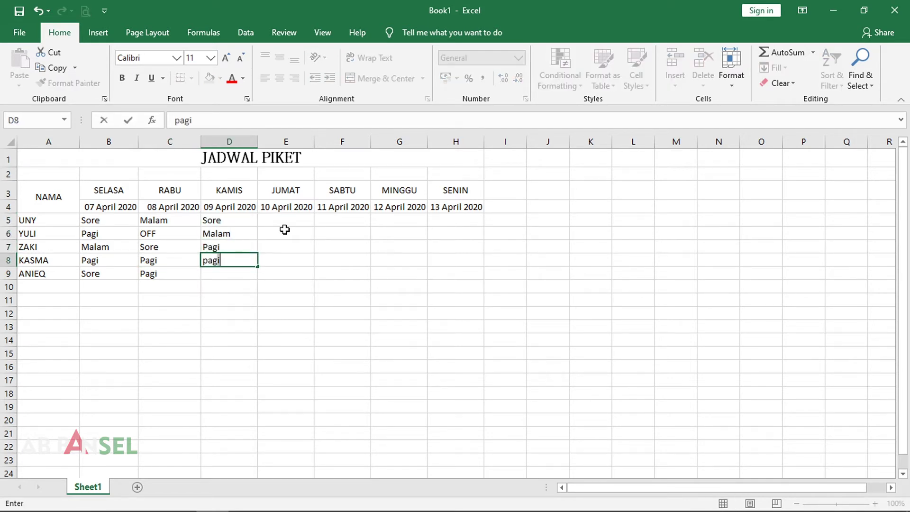
key("Return")
type("OFF")
key("Return")
Replace the lowercase shift entry in D8 with Pagi.
key("Up")
key("Up")
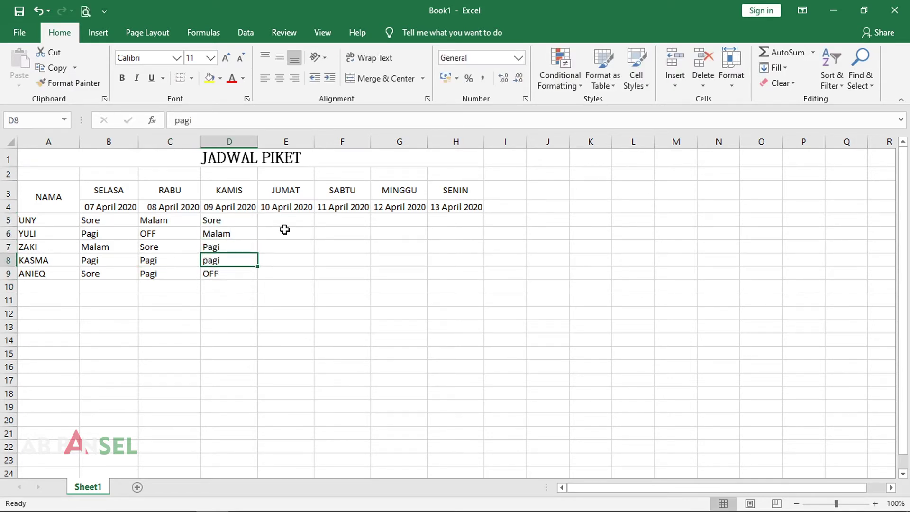
type("Pagi")
key("Return")
Spell LIBUR down the JUMAT column in E5:E9, entering one letter per cell.
key("Right")
key("Up")
key("Up")
key("Up")
key("Up")
type("L")
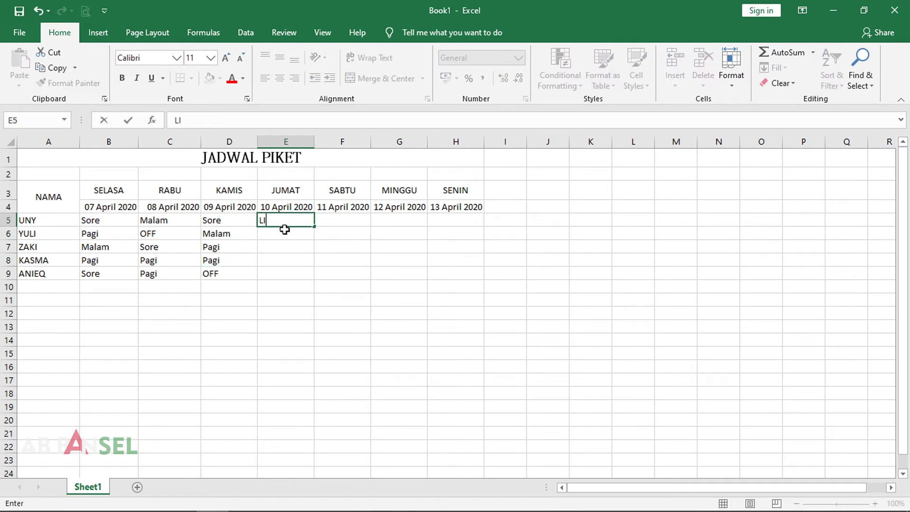
key("Return")
type("I")
key("Return")
type("B")
key("Return")
type("U")
key("Return")
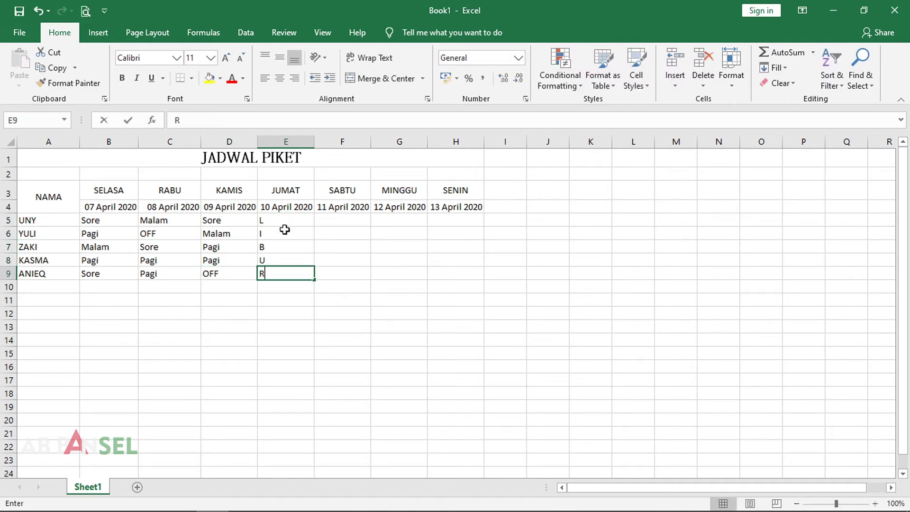
type("R")
Fill the SABTU shifts in F5:F9 with OFF, SB4, SB3, SB1 and SB2.
key("Right")
key("Up")
key("Up")
key("Up")
key("Up")
type("OFF")
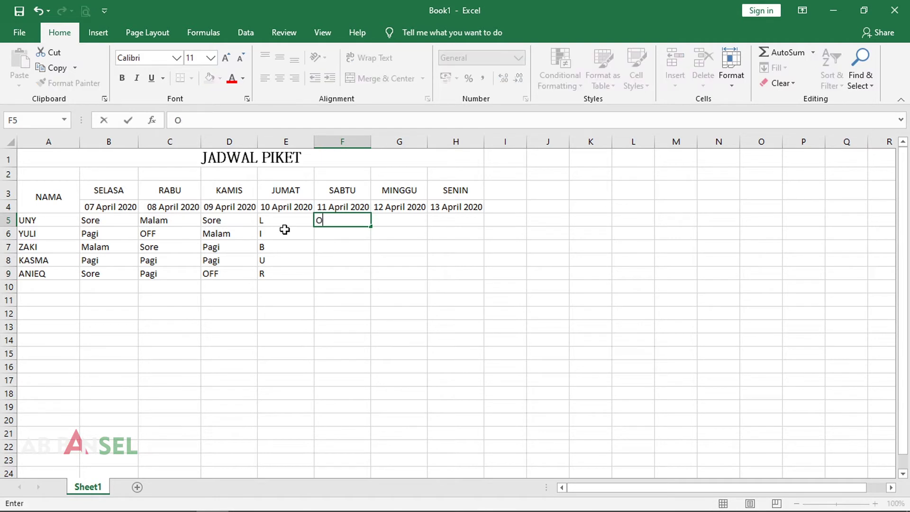
key("Return")
type("SB4")
key("Return")
type("SB3")
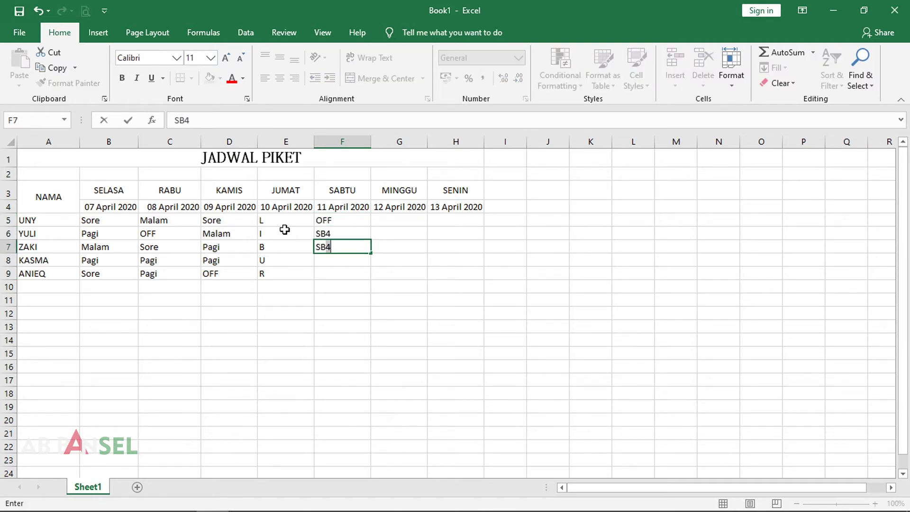
key("Return")
type("SB1")
key("Return")
type("SB2")
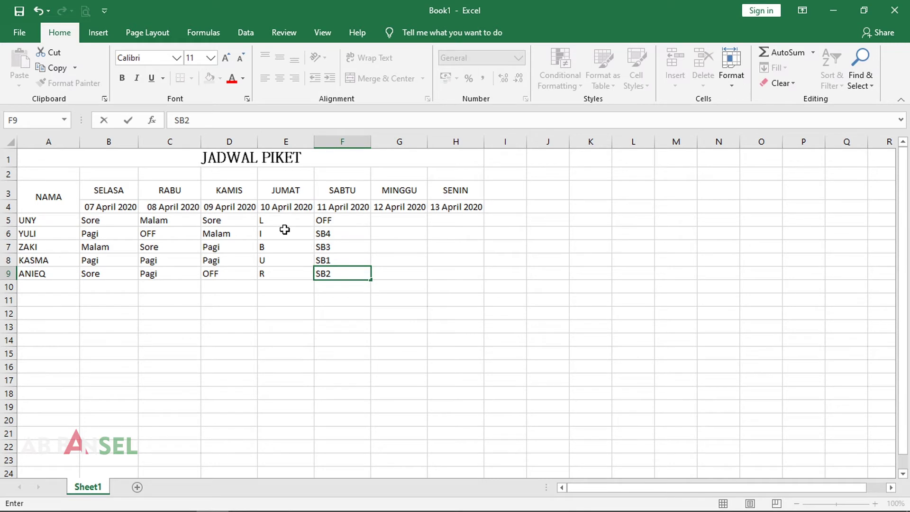
Fill the MINGGU shifts in G5:G9 with Sore, Sore, OFF, OFF and Pagi.
left_click(407, 220)
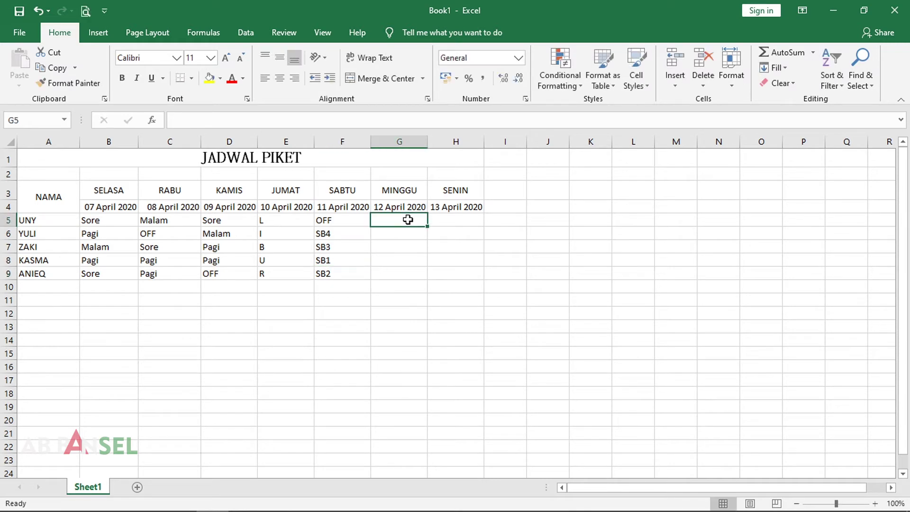
type("Sore")
key("Return")
type("Sore")
key("Return")
type("OFF")
key("Return")
type("OFF")
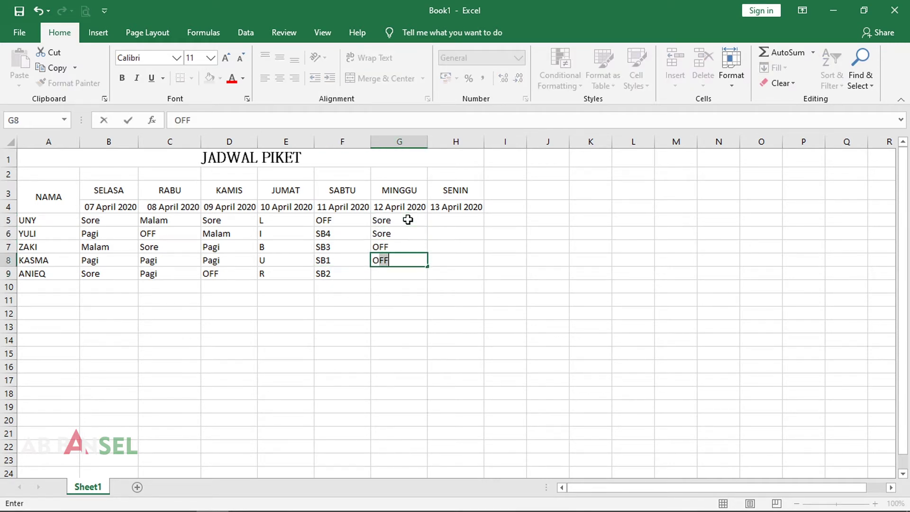
key("Return")
type("Pagi")
key("Tab")
Fill the SENIN shifts in H5:H9 with Malam, Pagi, Malam, Sore and Pagi.
key("Up")
key("Up")
key("Up")
key("Up")
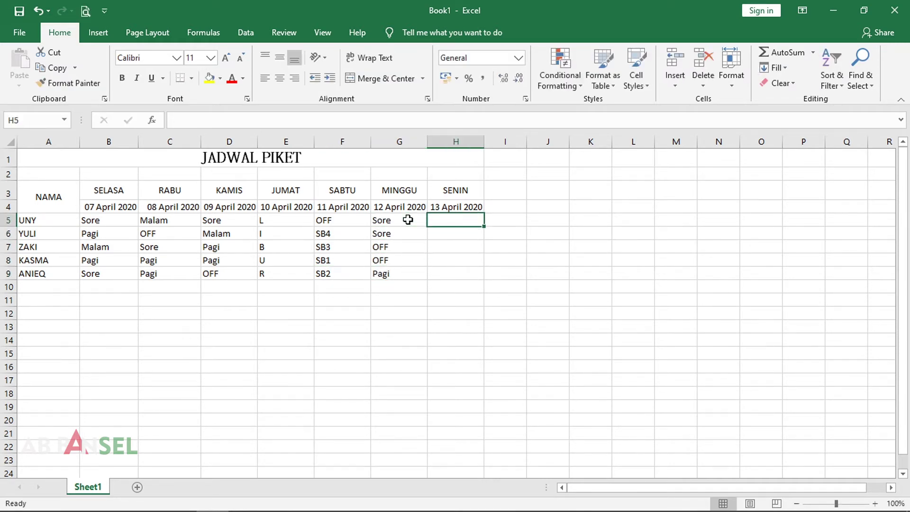
type("Malam")
key("Return")
type("Pagi")
key("Return")
type("Malam")
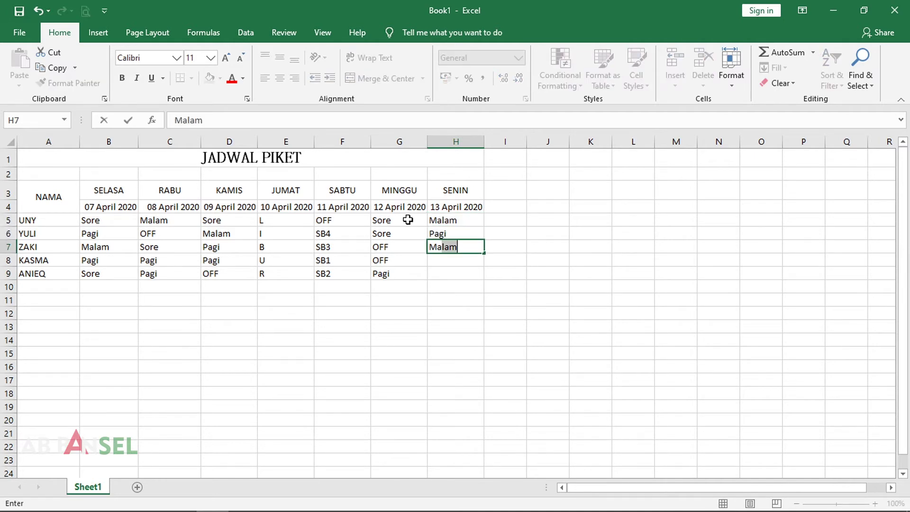
key("Return")
type("Sore")
key("Return")
type("Pagi")
key("Return")
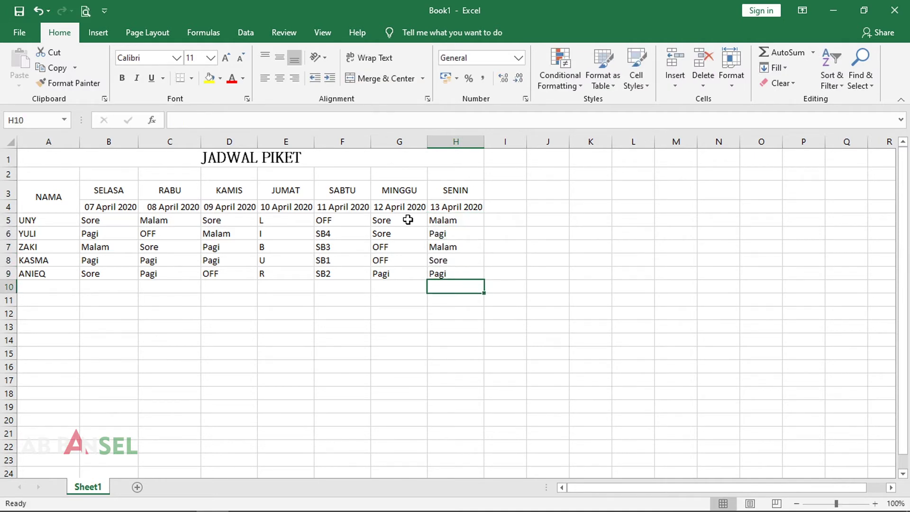
Copy the header block A3:H4 containing NAMA, the day names and the dates.
left_click(169, 313)
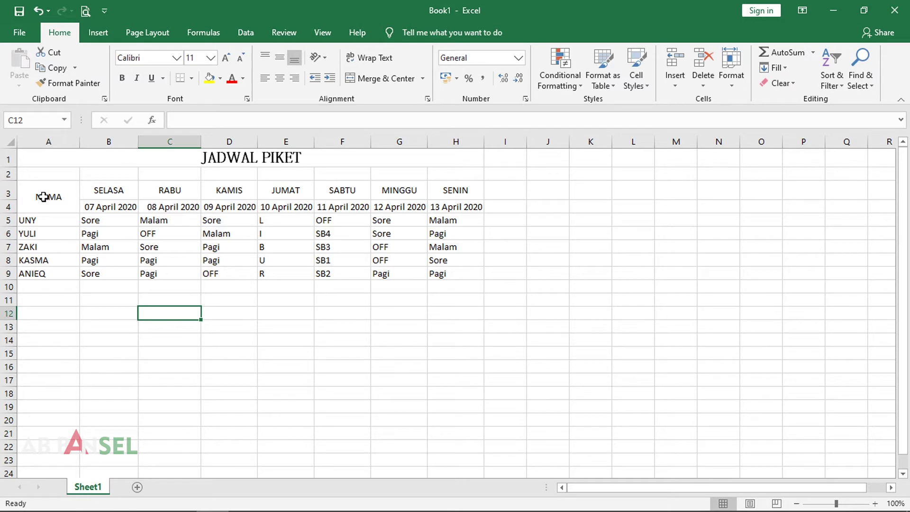
left_click_drag(43, 196, 469, 203)
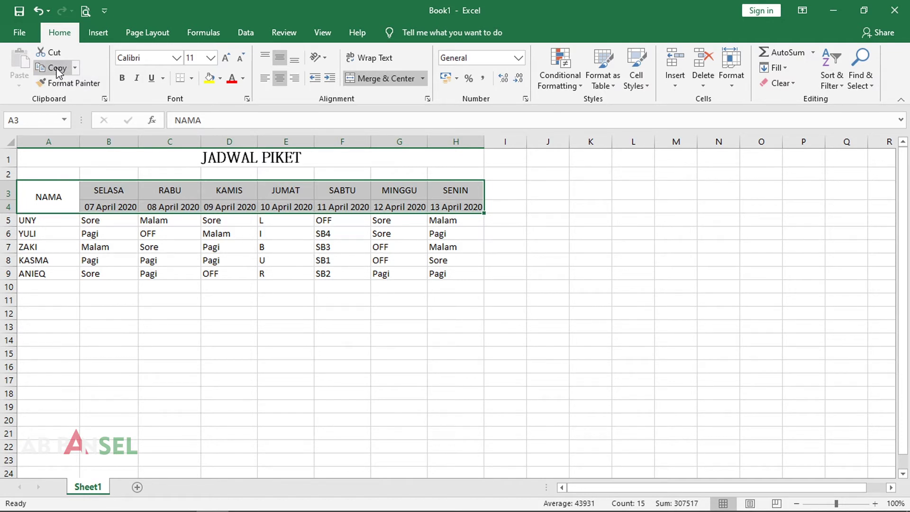
right_click(116, 194)
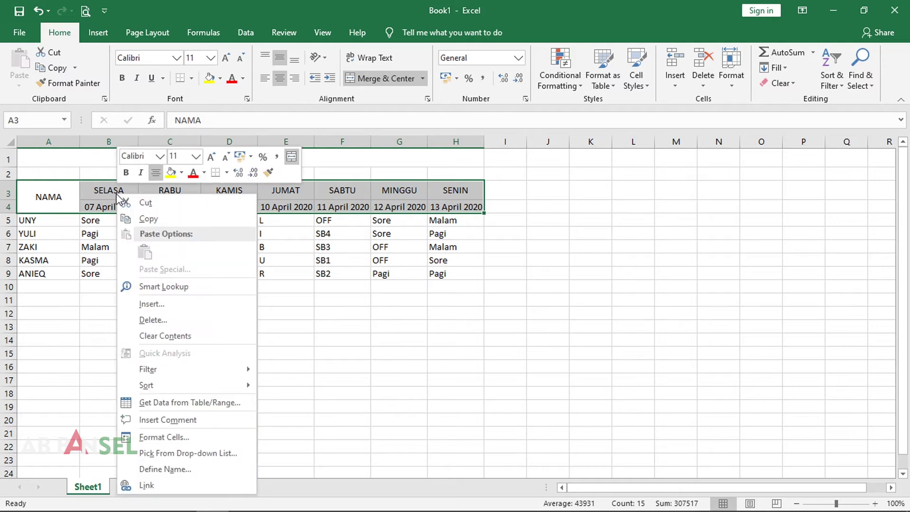
left_click(147, 220)
left_click(74, 70)
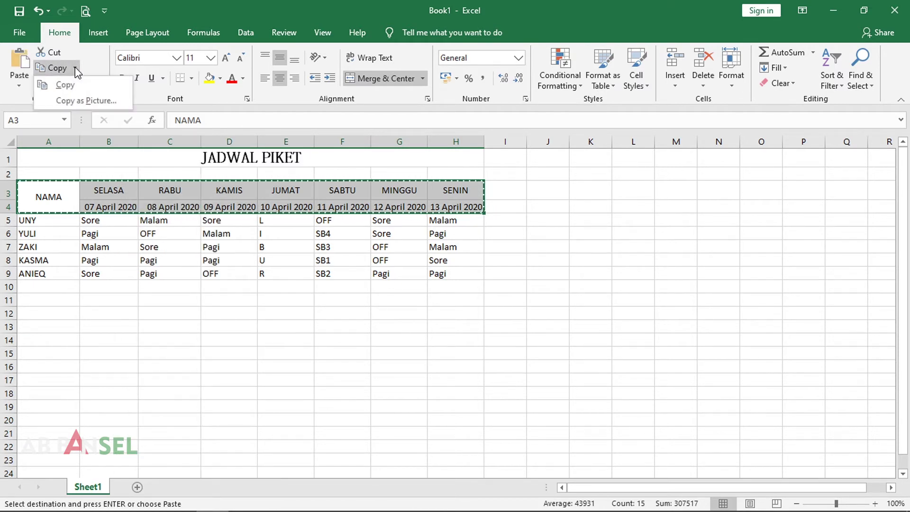
left_click(52, 83)
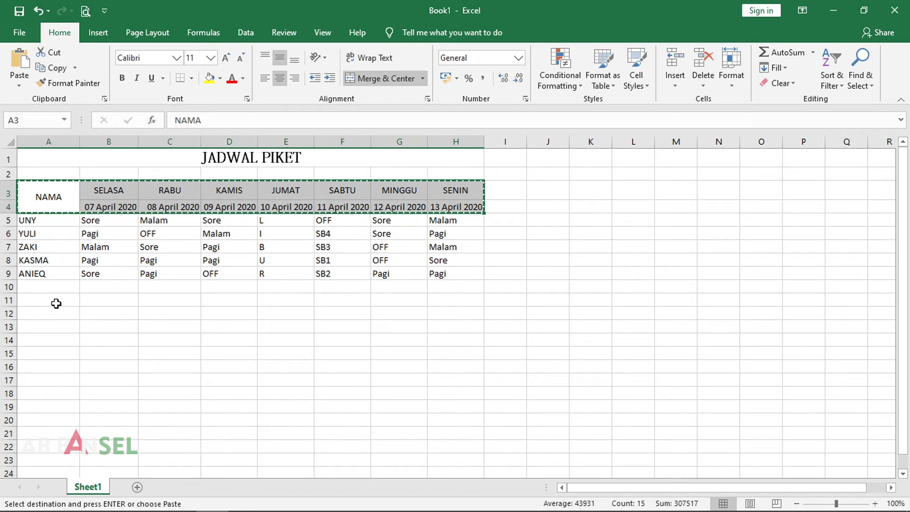
Paste the copied header block at A11 and A17, and undo both pastes.
left_click(56, 302)
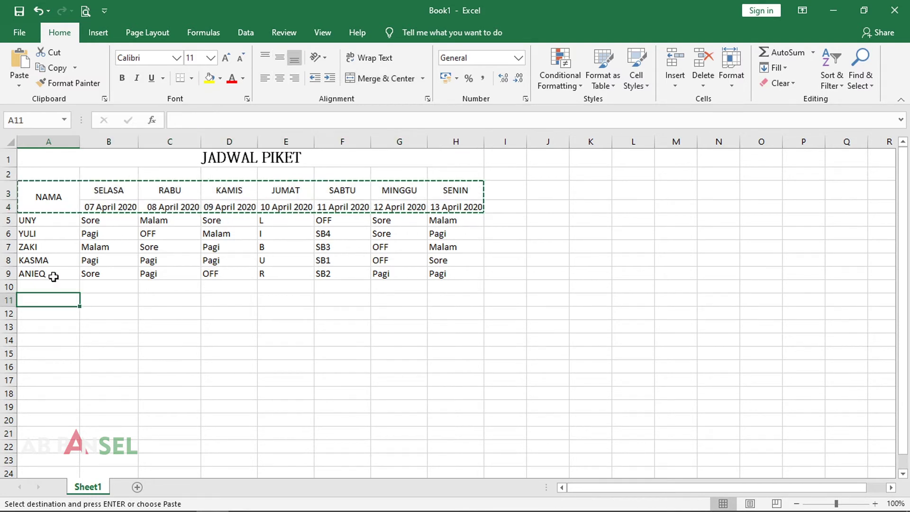
left_click(20, 61)
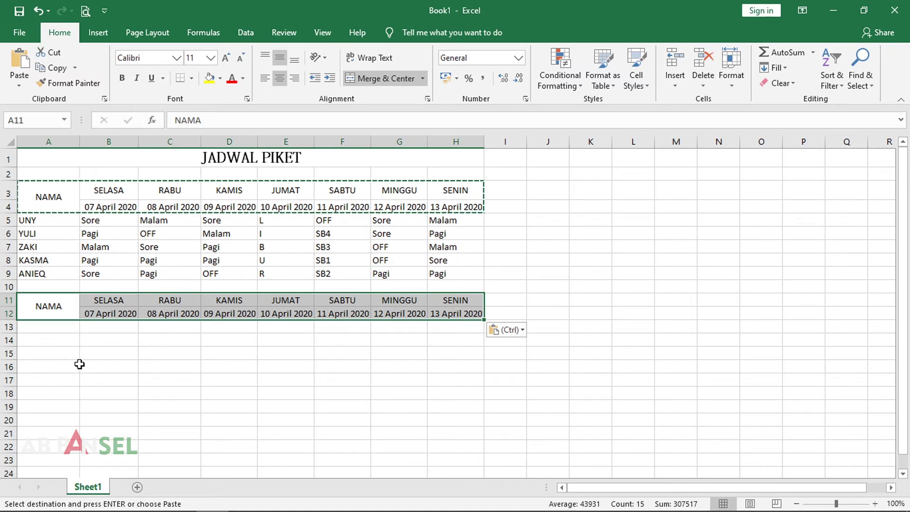
left_click(50, 381)
left_click(19, 62)
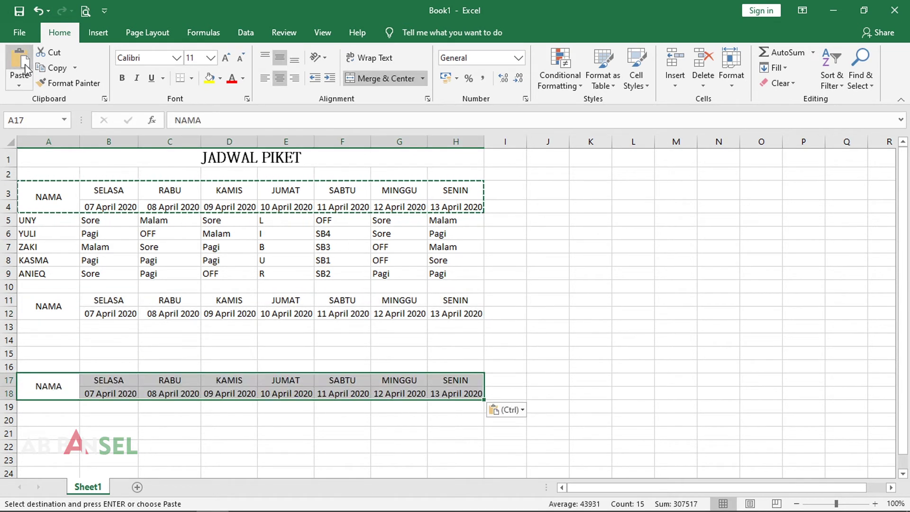
key("ctrl+z")
key("ctrl+z")
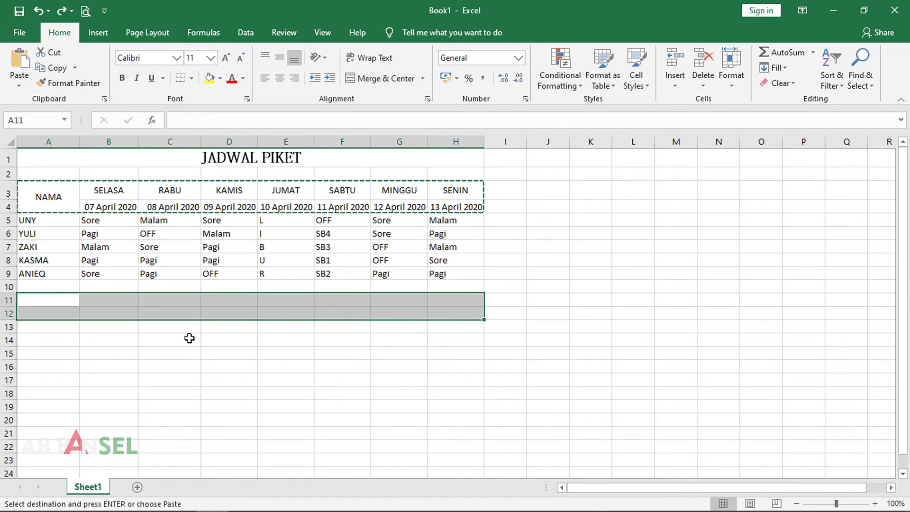
Paste the copied header block at A11 and select the SELASA header in B11.
left_click(67, 301)
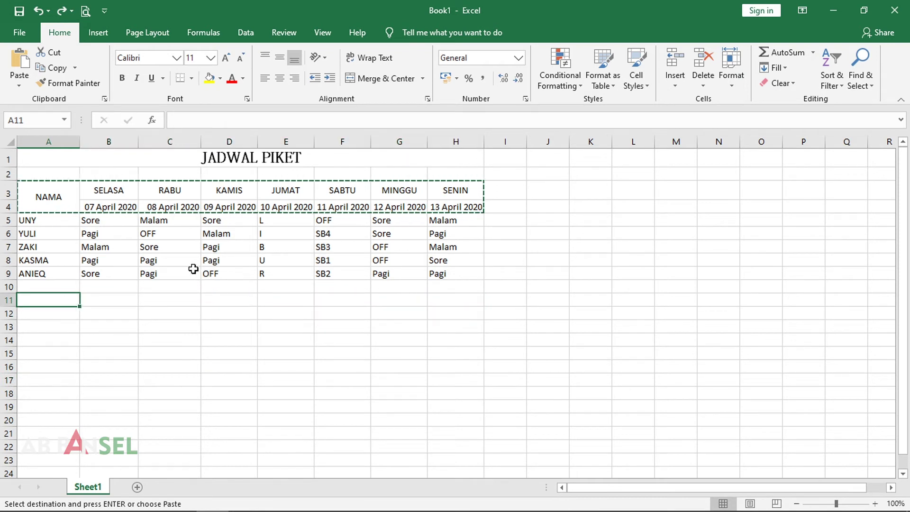
key("Return")
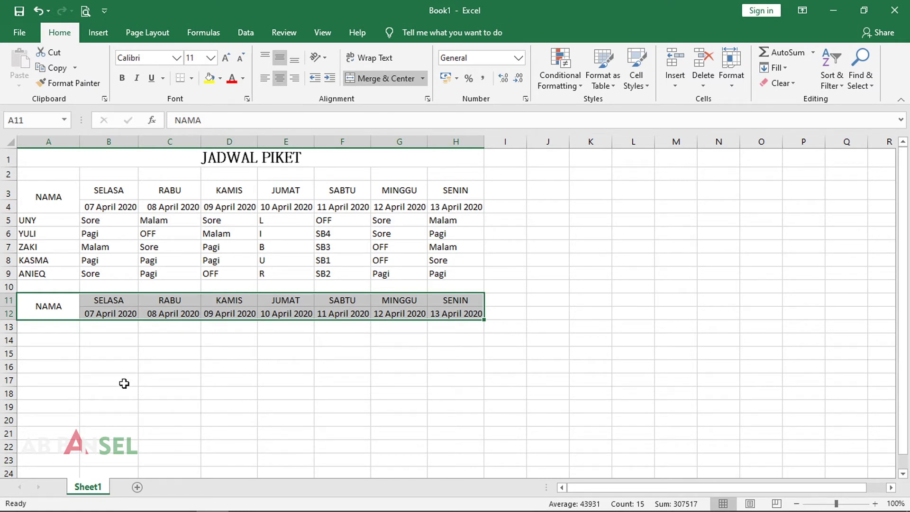
left_click(116, 339)
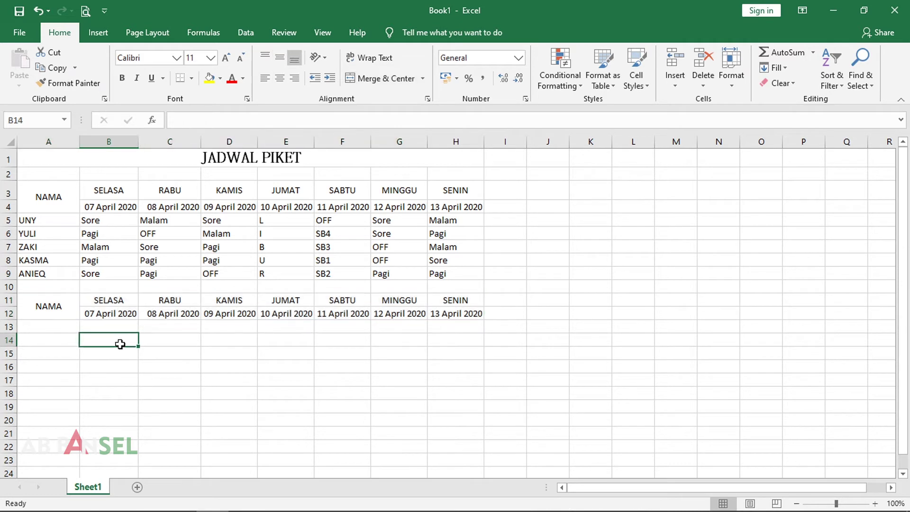
left_click(102, 300)
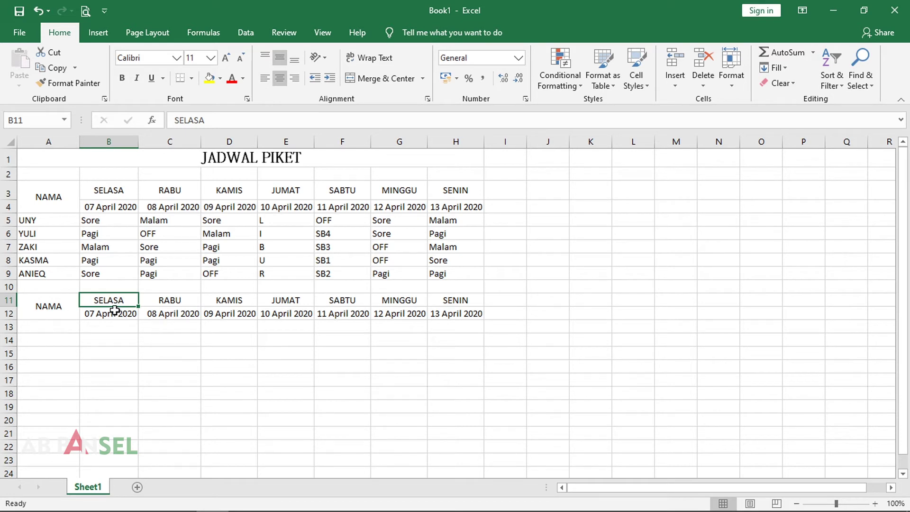
Copy the text SELASA from inside cell B11.
double_click(125, 301)
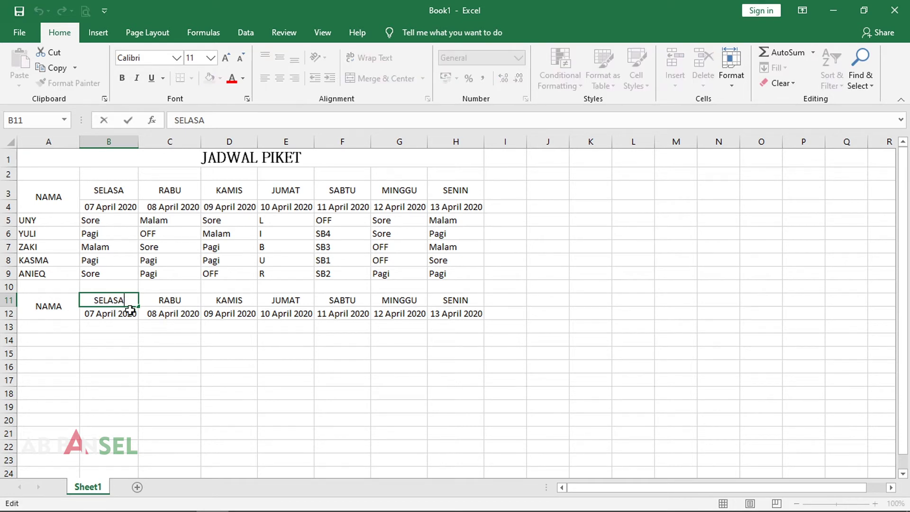
left_click(131, 333)
left_click(120, 299)
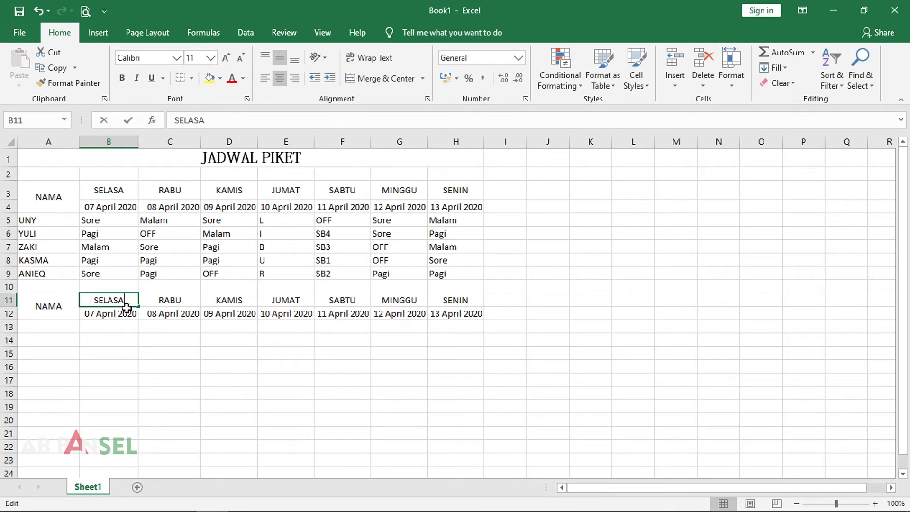
double_click(125, 300)
double_click(122, 300)
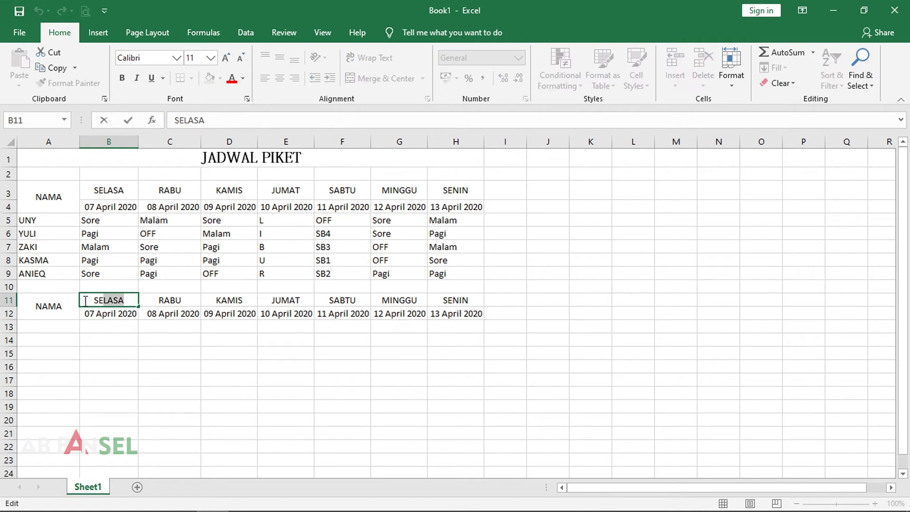
right_click(109, 300)
left_click(119, 329)
Paste the copied SELASA text into B15, B17 and B20 below the second header block.
left_click(108, 355)
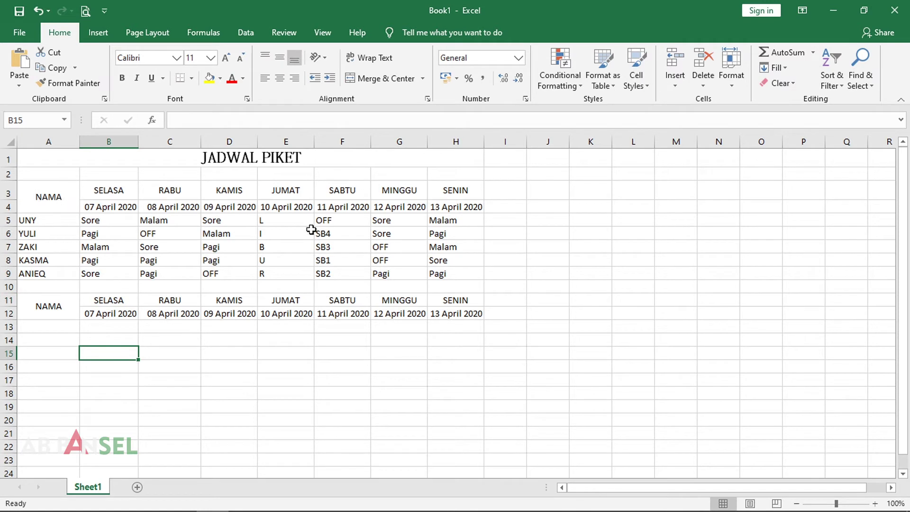
left_click(19, 64)
left_click(97, 384)
left_click(19, 61)
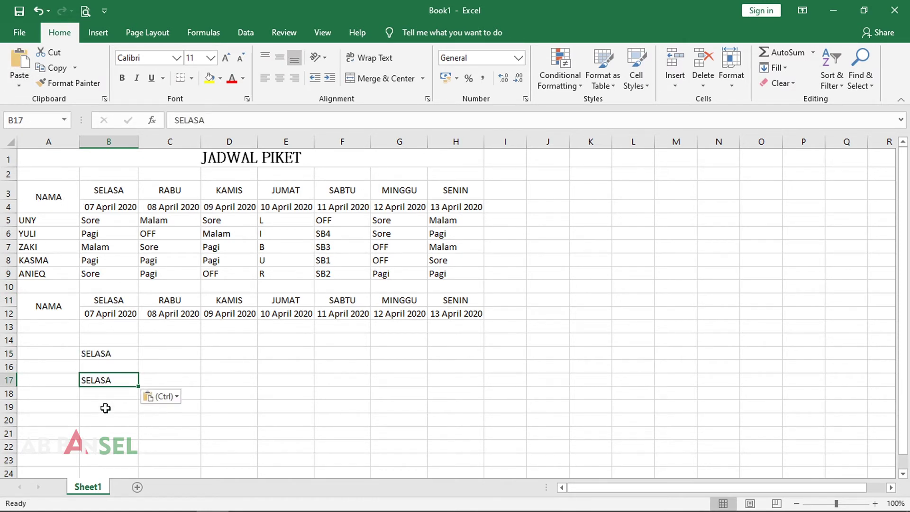
left_click(107, 420)
left_click(20, 64)
Copy the five staff names in A5:A9 into A14:A18 beneath the second NAMA header.
left_click_drag(28, 220, 50, 271)
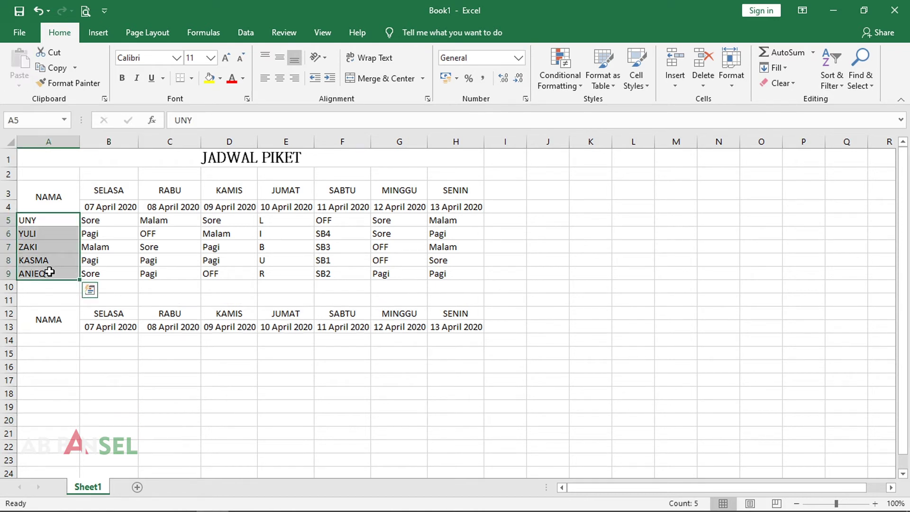
right_click(54, 239)
left_click(110, 233)
left_click(54, 340)
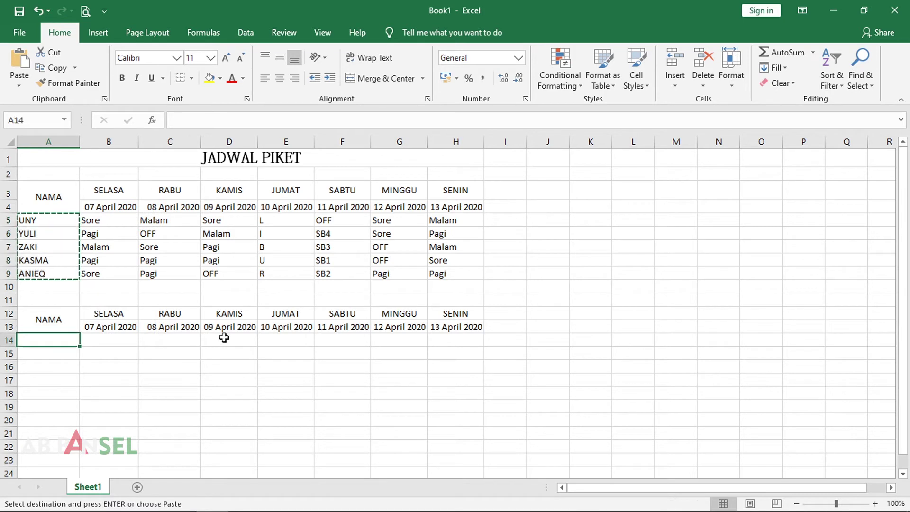
key("Return")
left_click(160, 402)
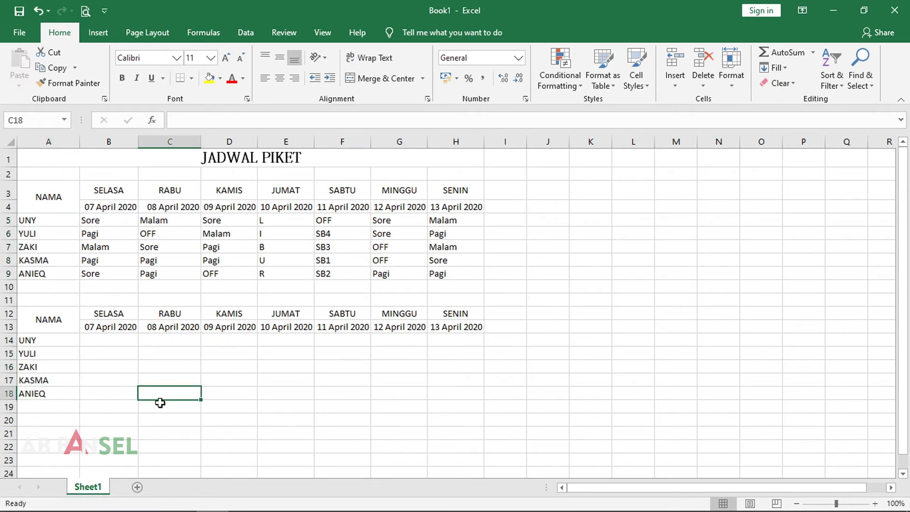
left_click(109, 341)
left_click(104, 390)
left_click_drag(101, 343, 371, 368)
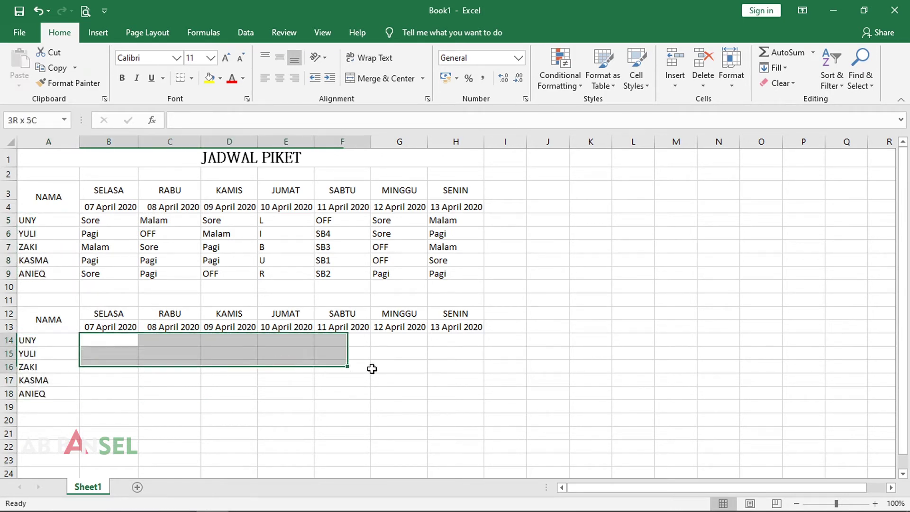
Change the SELASA date in B13 of the second header block to 14/04/2020.
left_click(109, 327)
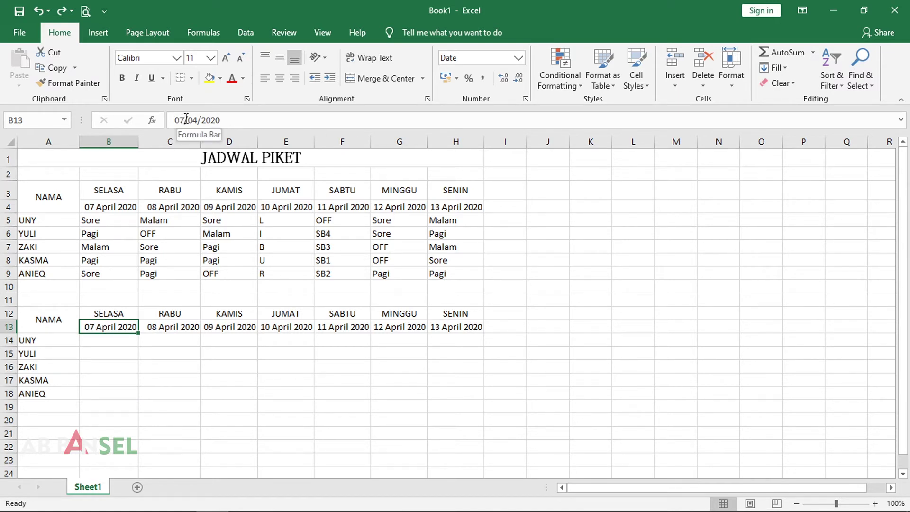
double_click(94, 327)
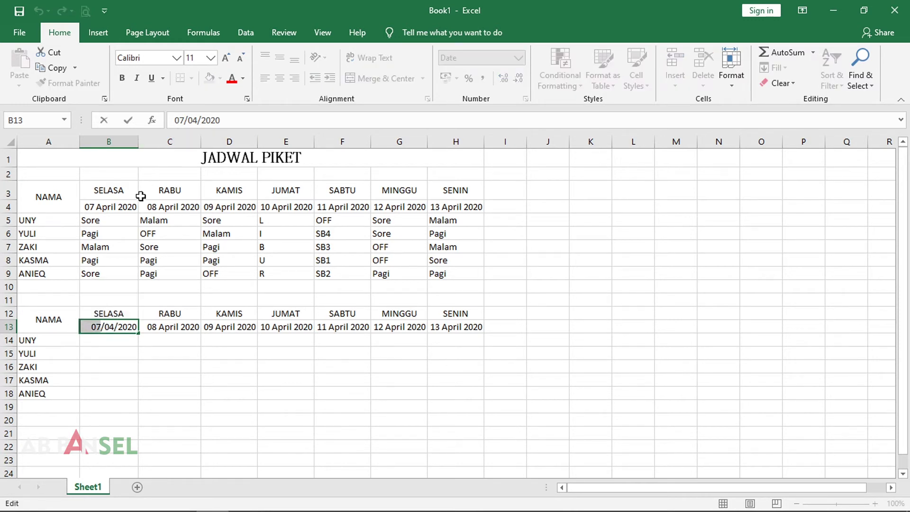
left_click(184, 120)
key("BackSpace")
key("BackSpace")
type("14")
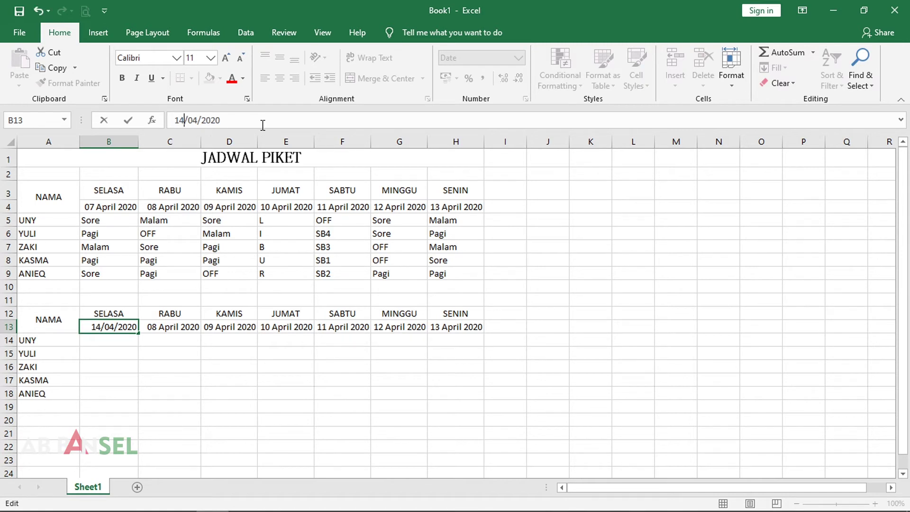
key("Return")
Fill the date series from B13 across to H13, running from 14 to 20 April 2020.
left_click(123, 328)
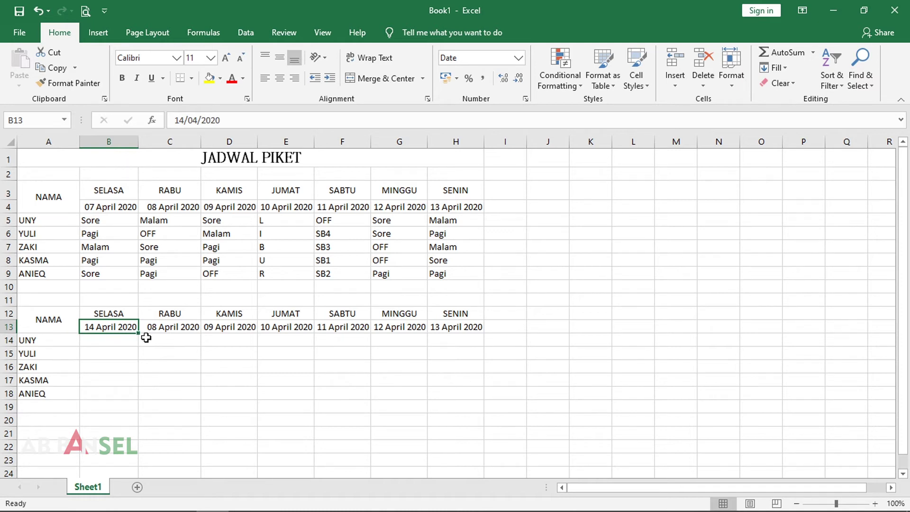
left_click_drag(139, 334, 484, 334)
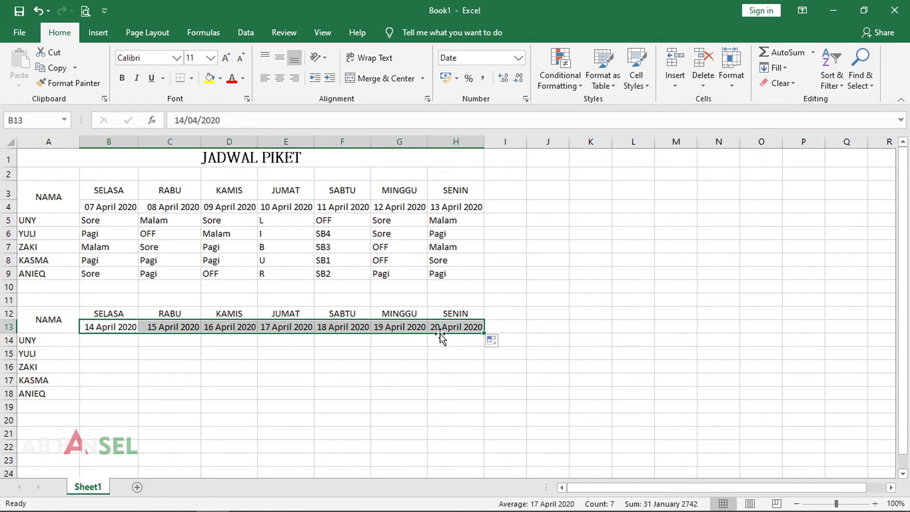
left_click(163, 365)
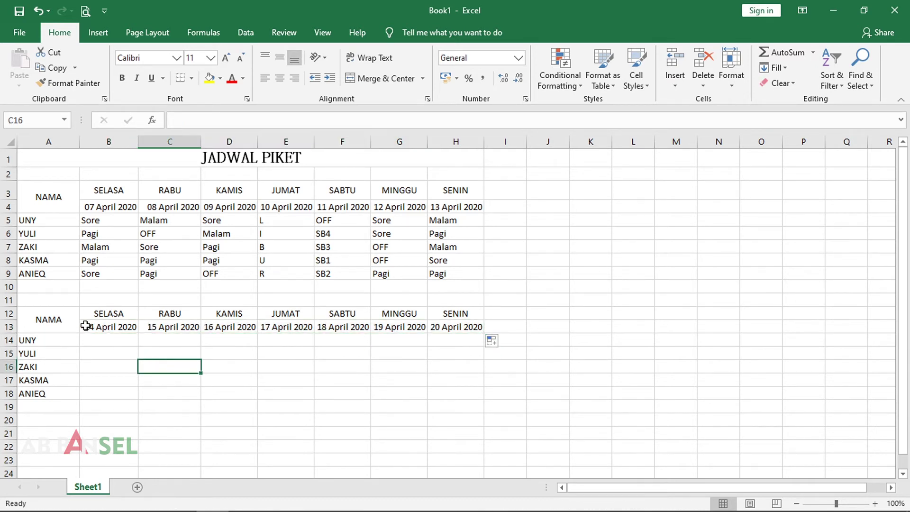
left_click(459, 366)
left_click(452, 327)
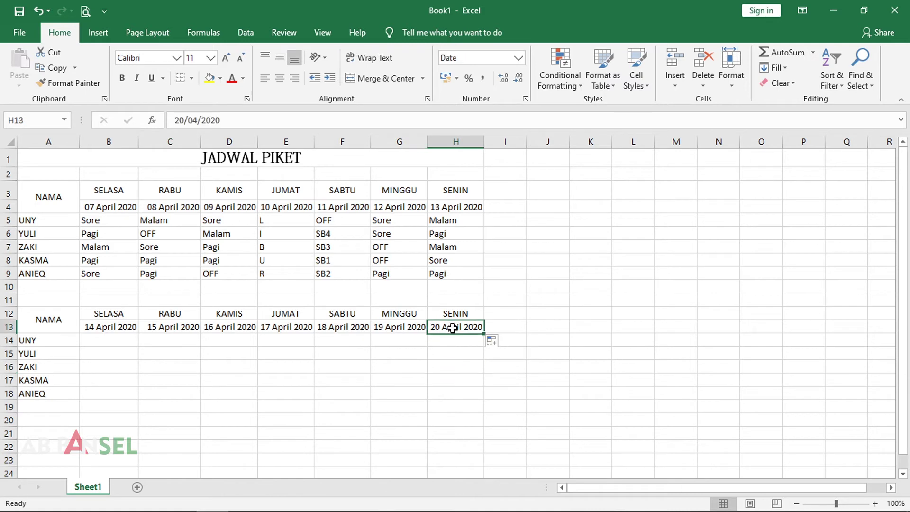
Fill the second block's SELASA shifts in B14:B18 with Pagi, Malam, Sore, Pagi and Sore.
left_click(289, 390)
left_click(114, 340)
type("Pagi")
key("Return")
type("Malam")
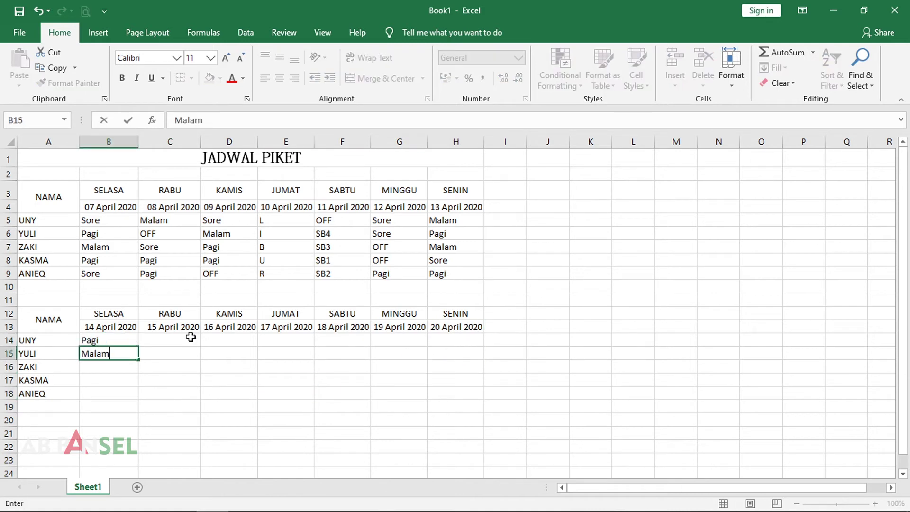
key("Return")
type("Sore")
key("Return")
type("Pagi")
key("Return")
type("Sore")
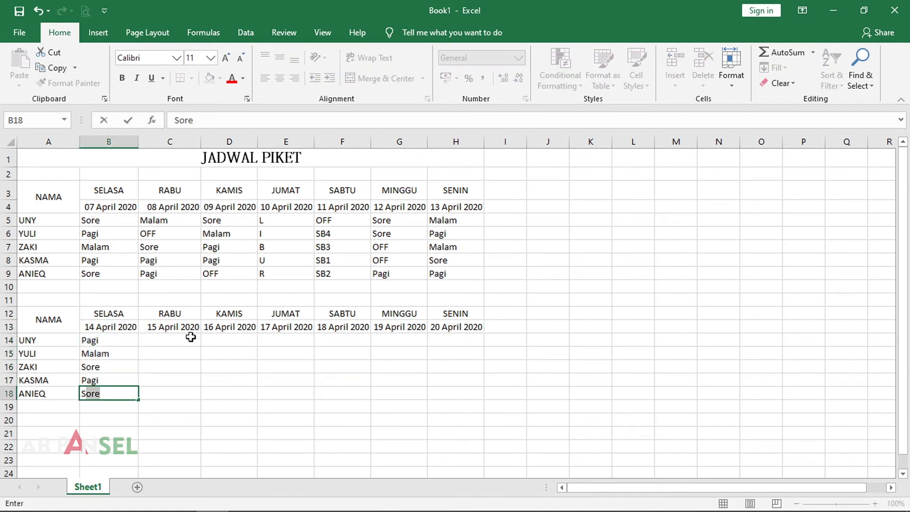
Fill the second block's RABU shifts in C14:C18 with Pagi, Sore, Malam, P2 and P1.
left_click(190, 337)
type("Pagi")
key("Return")
type("Sore")
key("Return")
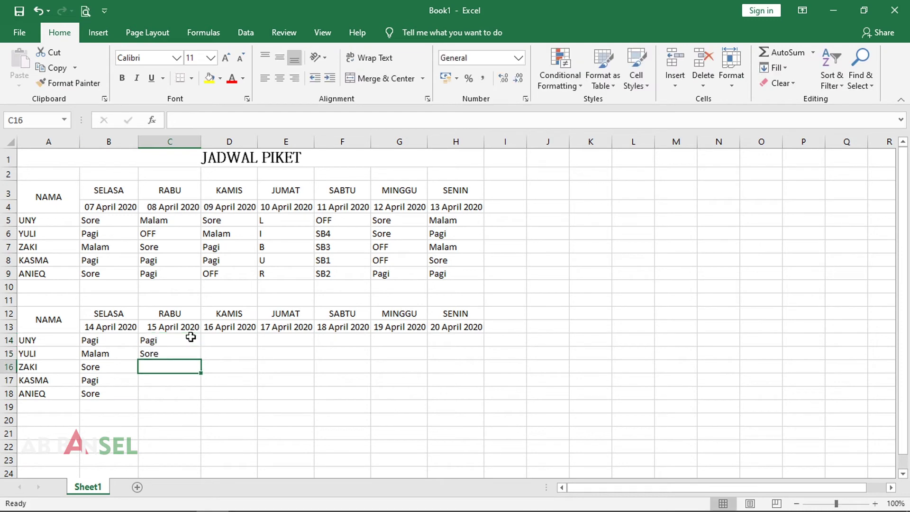
type("Malam")
key("Return")
type("P2")
key("Return")
type("P1")
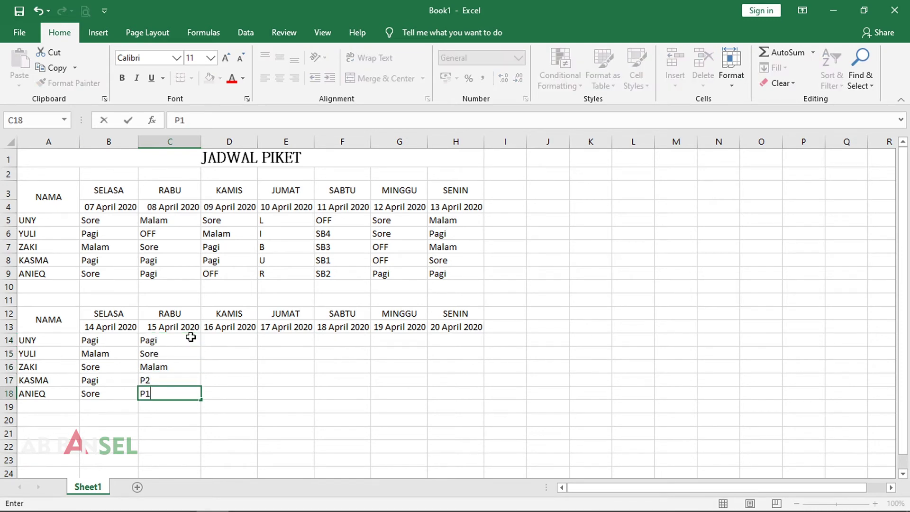
key("Tab")
Fill the second block's KAMIS shifts in D14:D18 with OFF, Malam, Sore, P1 and P2.
key("ctrl+Up")
key("Down")
type("OFF")
key("Return")
type("Malam")
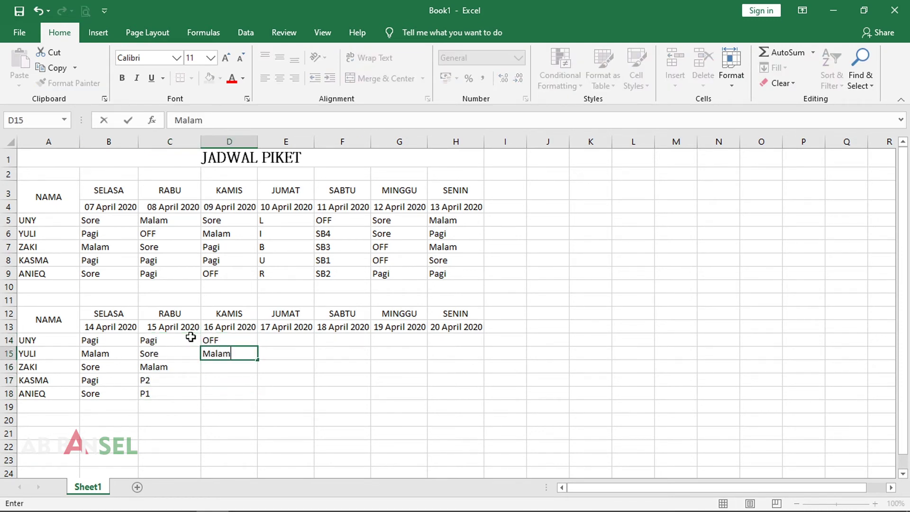
key("Return")
type("Sore")
key("Return")
type("P1")
key("Return")
type("P2")
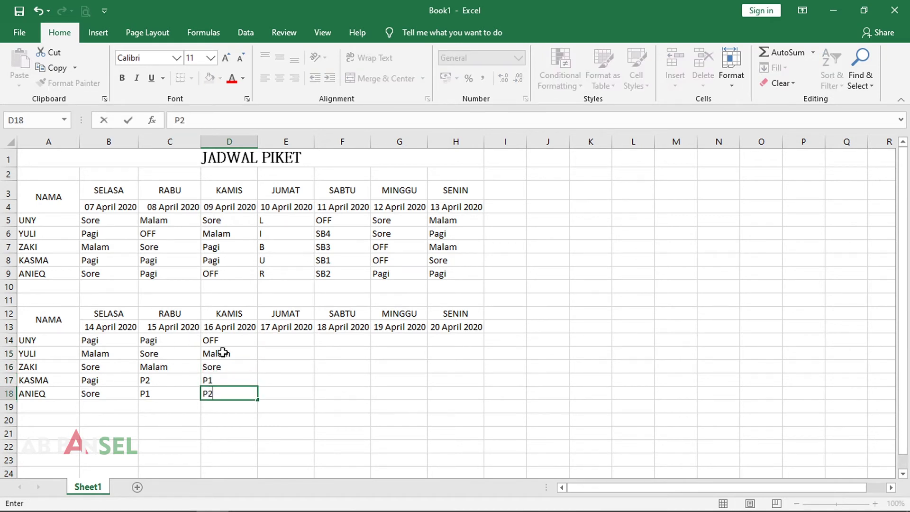
Fill the second block's JUMAT shifts in E14:E18 with Izin, Sore, Malam, OFF and Pagi.
left_click(300, 341)
type("lzin")
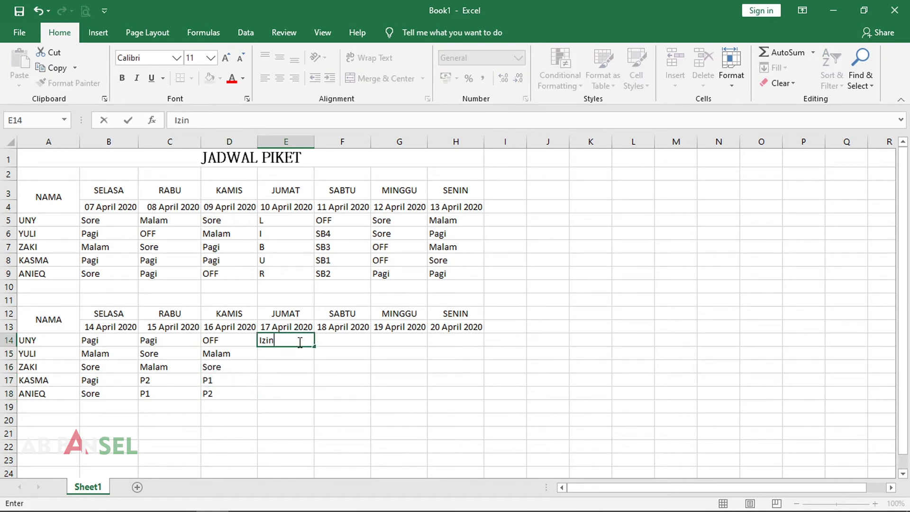
key("Return")
type("Sore")
key("Return")
type("Malam")
key("Return")
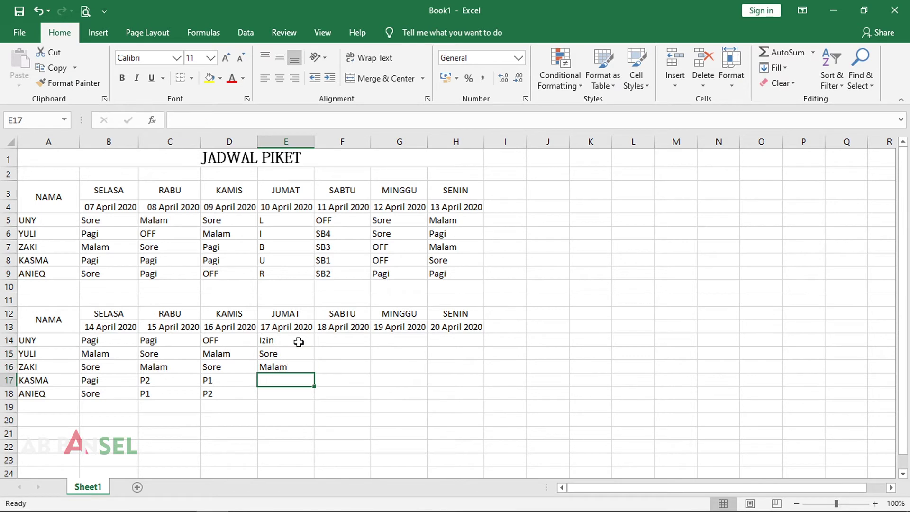
type("OFF")
key("Return")
type("Pagi")
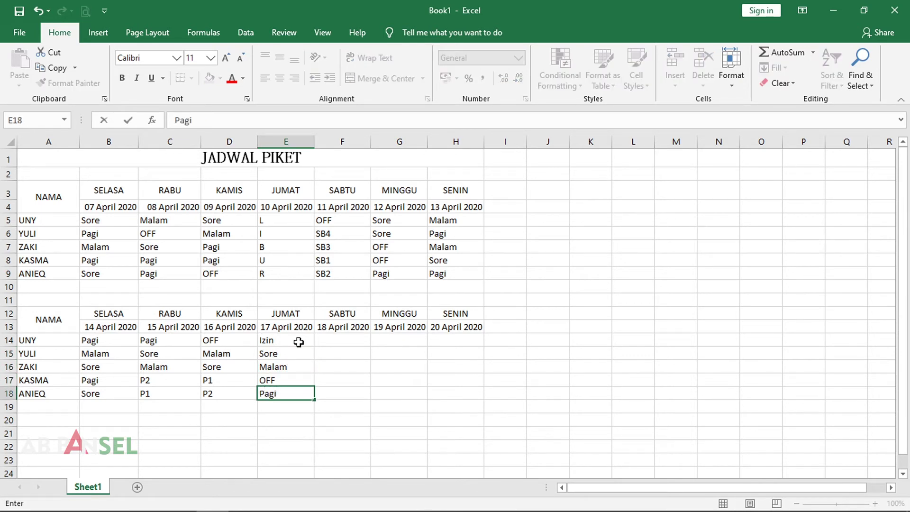
Enter the second block's SABTU shifts SB4, OFF, Pagi and OFF in F14:F17.
left_click(354, 340)
type("SB4")
key("Return")
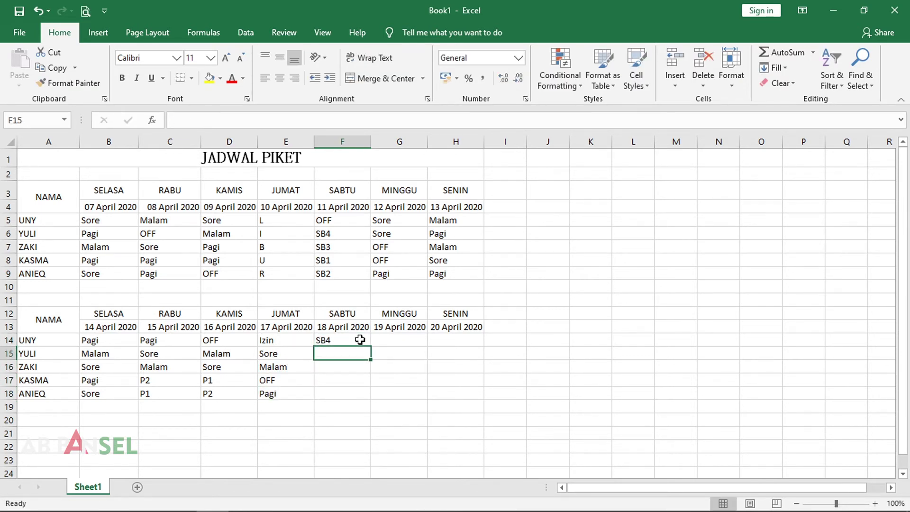
type("OFF")
key("Return")
type("Pagi")
key("Return")
type("OFF")
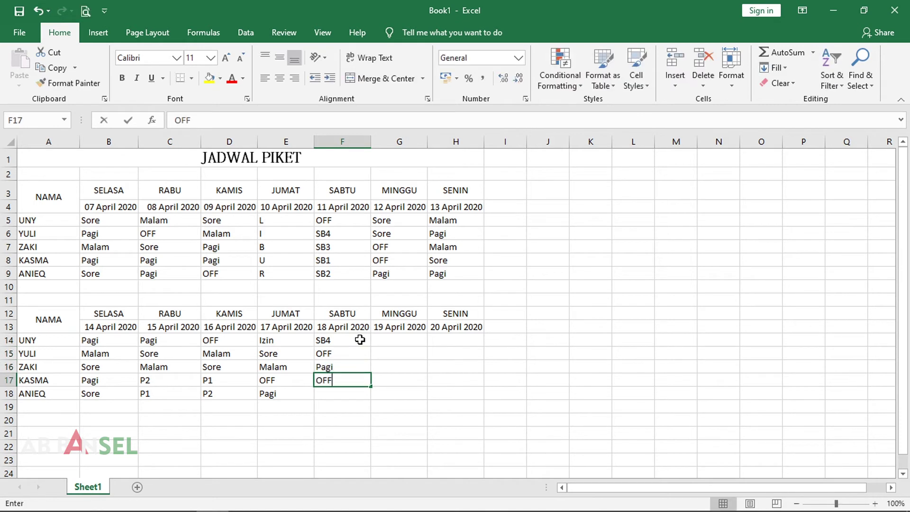
key("Return")
Replace the SABTU shifts in F16 and F17 with SB3 and SB2, and enter SB1 in F18.
key("Up")
key("Up")
type("SB")
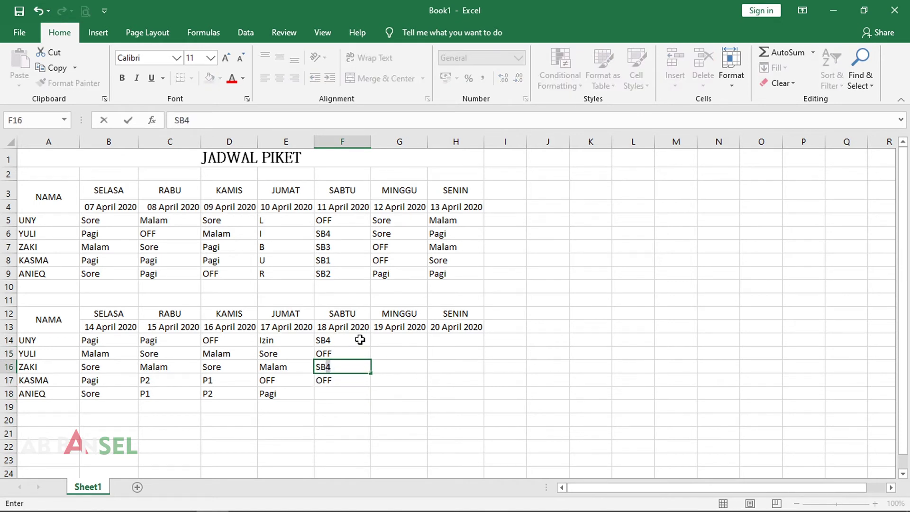
type("3")
key("Return")
type("SB2")
key("Return")
type("SB1")
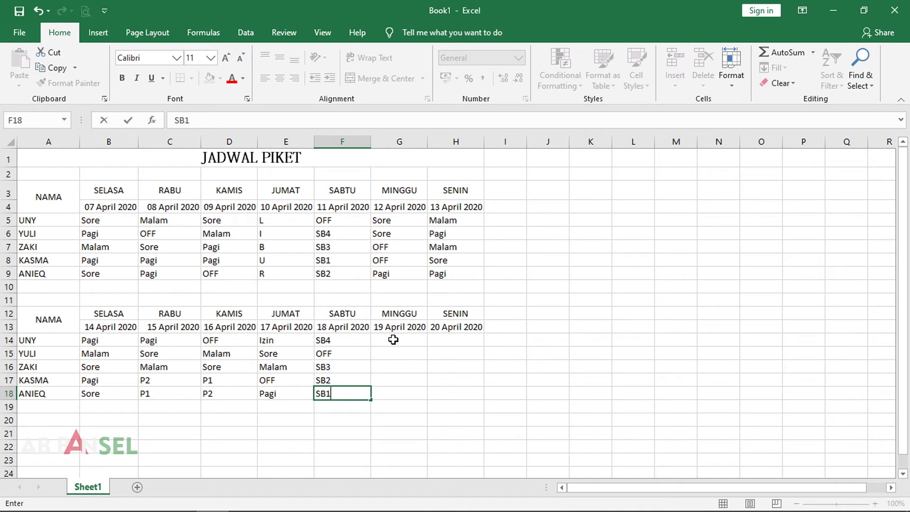
Fill the second block's MINGGU shifts in G14:G18 with Sore, Malam, OFF, Pagi and OFF.
left_click(394, 339)
type("Sore")
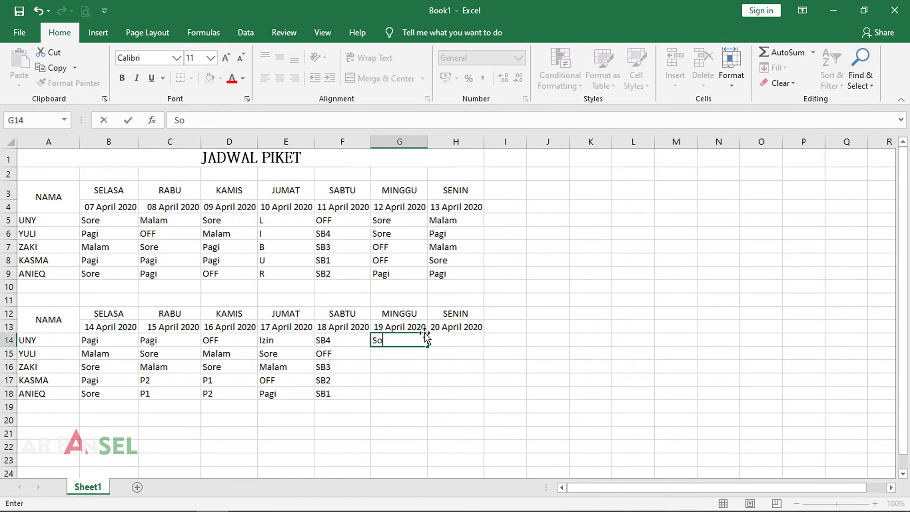
key("Return")
type("Malam")
key("Return")
type("OFF")
key("Return")
type("P")
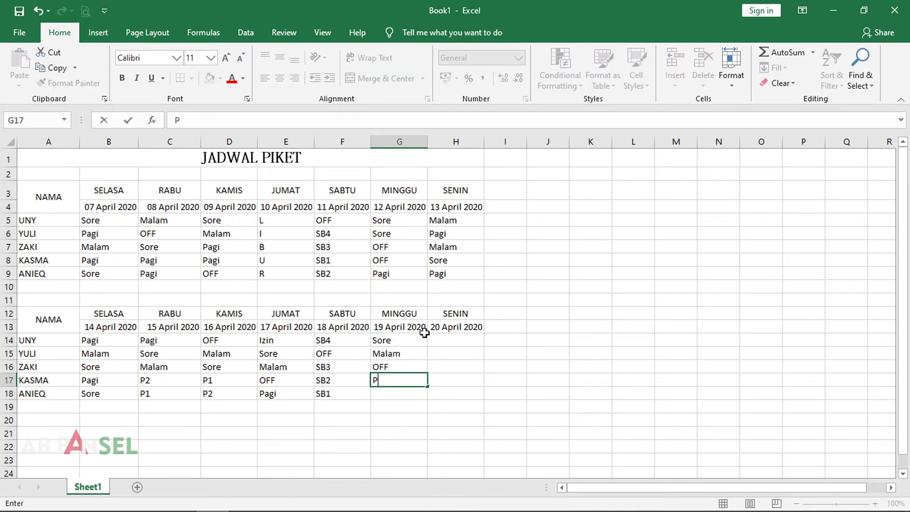
type("agi")
key("Return")
type("OFF")
Fill the second block's SENIN shifts in H14:H18 with Pagi, Sore, Malam, Pagi and Sore.
left_click(440, 340)
type("Pagi")
key("Return")
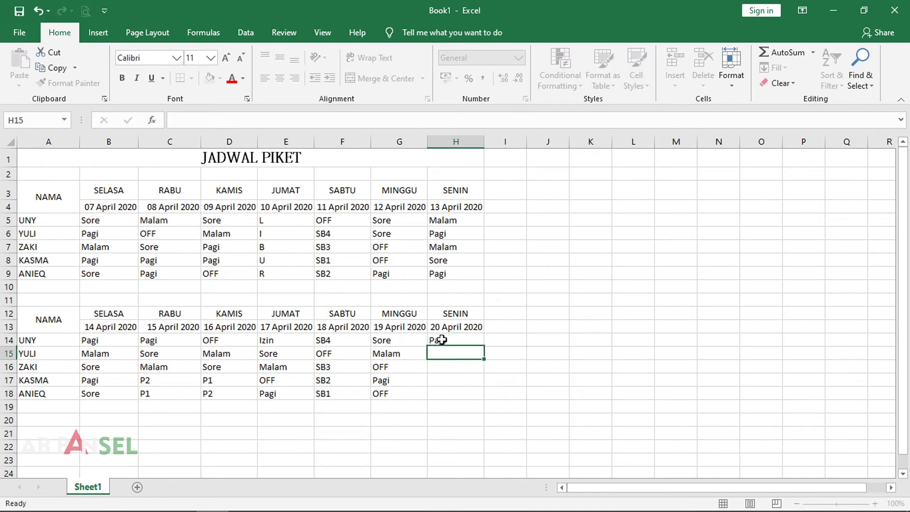
type("Sore")
key("Return")
type("Malam")
key("Return")
type("Pagi")
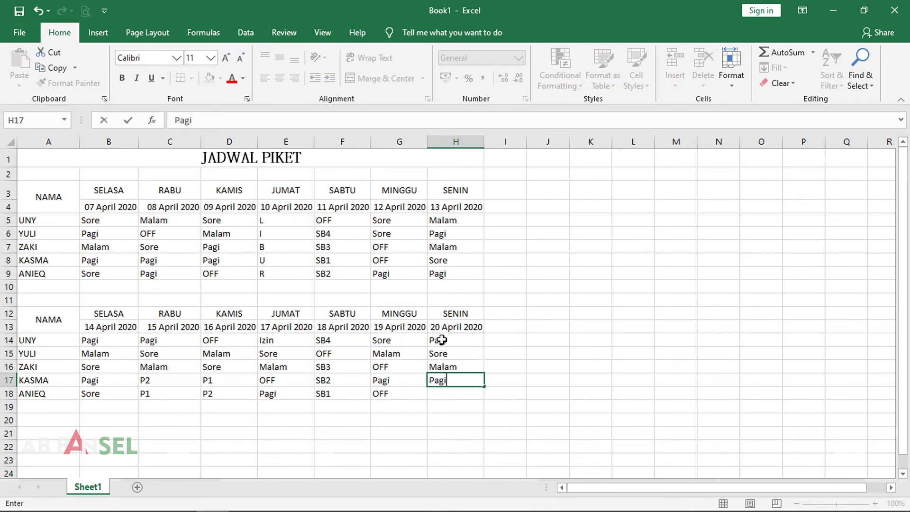
key("Return")
type("Sore")
key("Return")
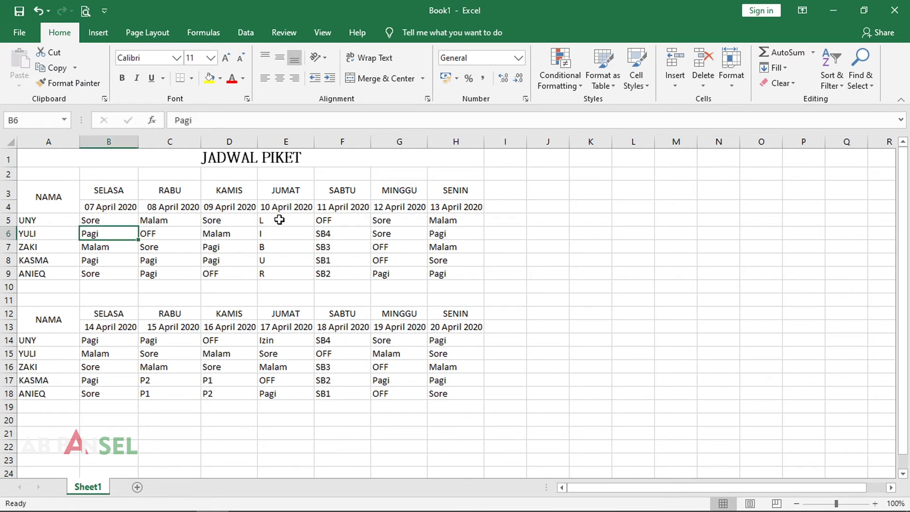
Center the first block's JUMAT letters in E5:E9 and compare the sheet with the reference PDF.
left_click_drag(279, 219, 279, 273)
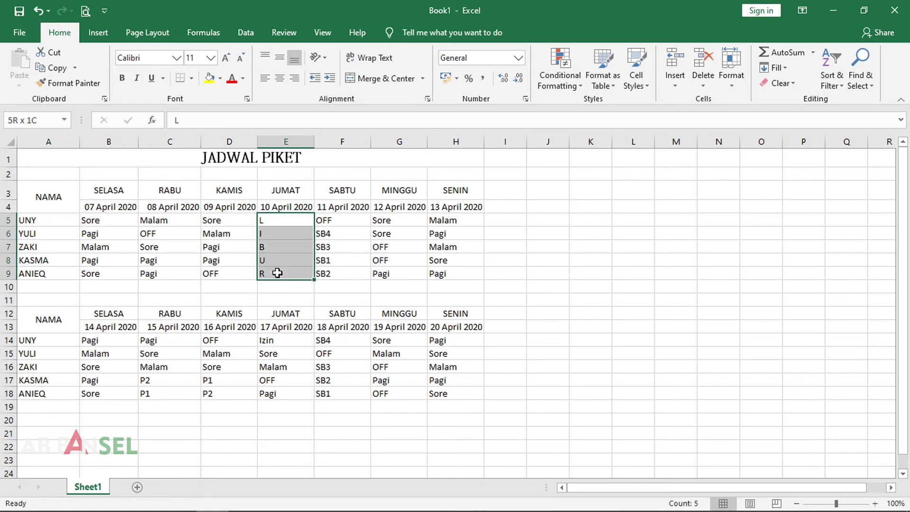
left_click(280, 78)
left_click(409, 222)
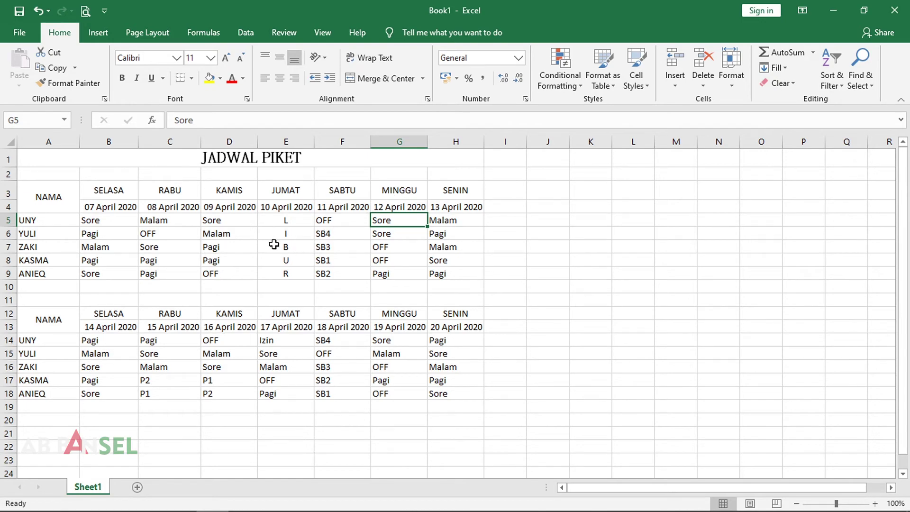
key("alt+Tab")
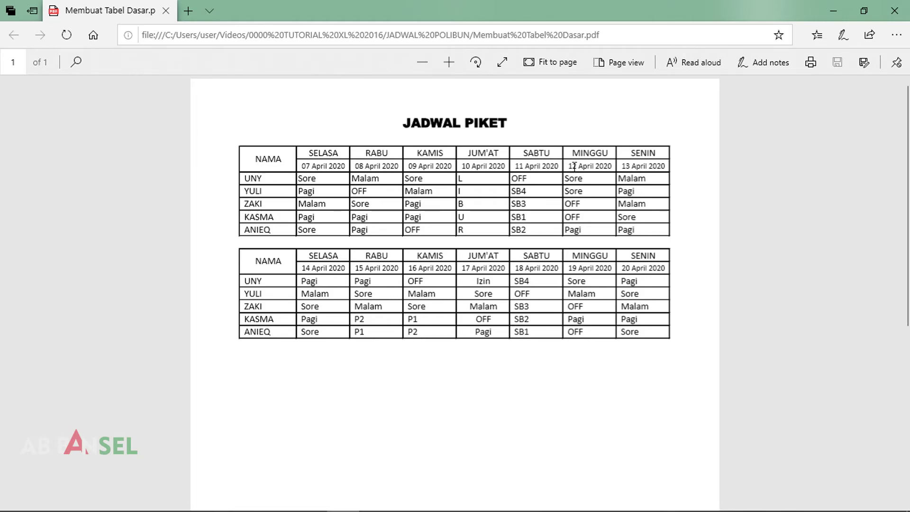
key("alt+Tab")
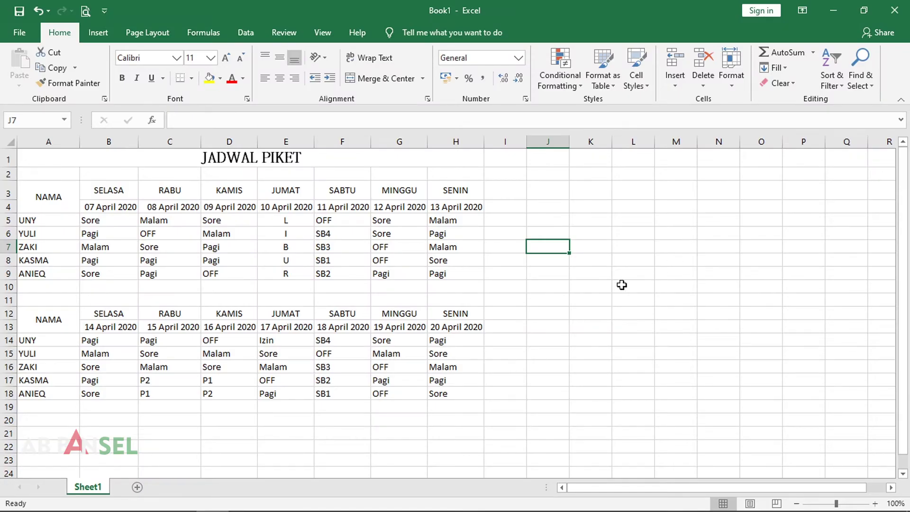
left_click(605, 308)
left_click(547, 250)
left_click(509, 250)
left_click(647, 252)
left_click(545, 250)
Apply All Borders to both schedule tables, A3:H9 and A12:H18, at the same time.
mouse_move(50, 199)
left_mouse_down()
mouse_move(199, 209)
mouse_move(469, 262)
mouse_move(460, 277)
left_mouse_up()
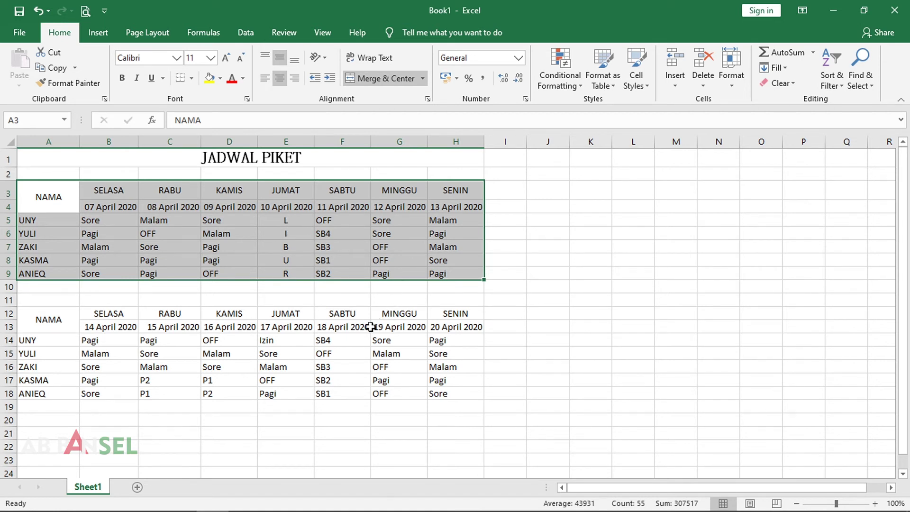
left_click_drag(43, 320, 452, 393)
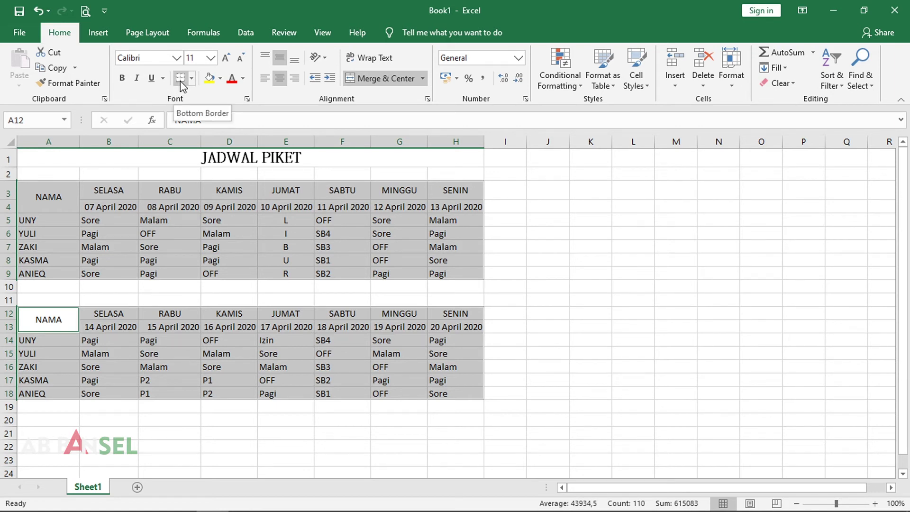
left_click(193, 79)
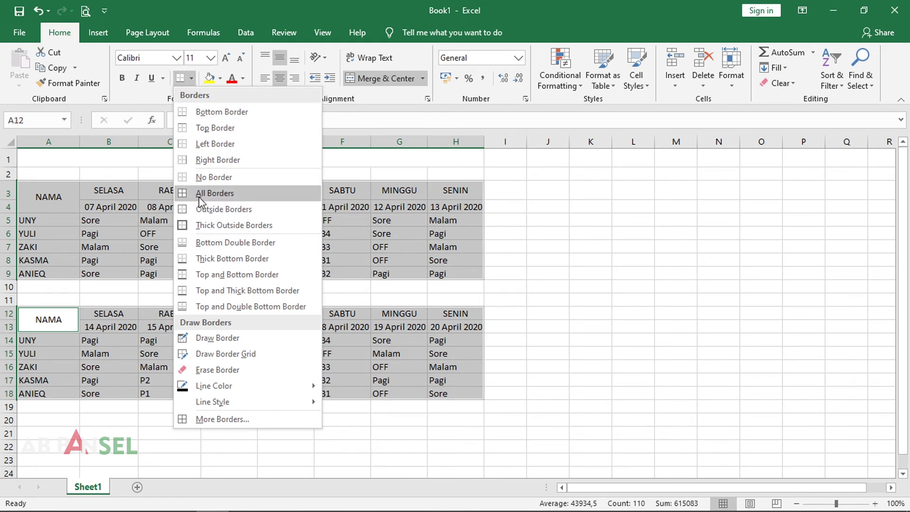
left_click(212, 193)
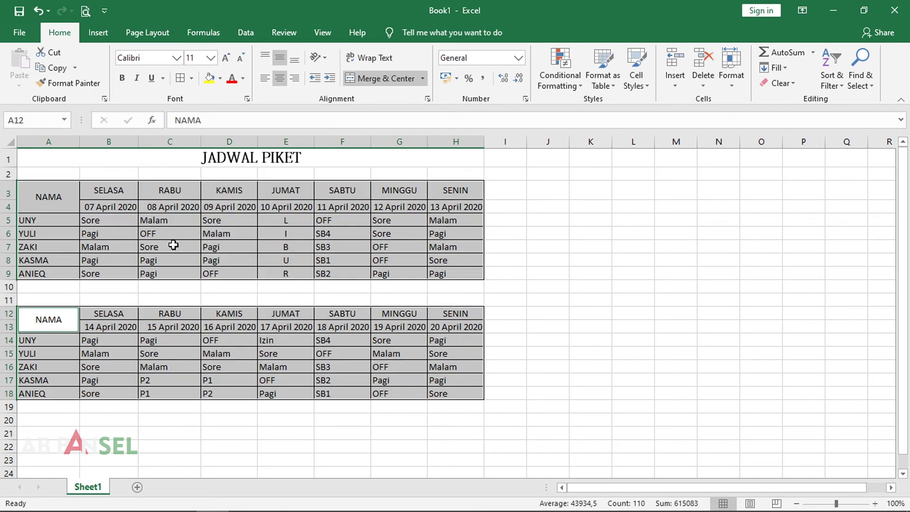
left_click(173, 245)
left_click_drag(49, 199, 463, 265)
left_click(391, 355)
left_click(232, 362)
left_click(164, 353)
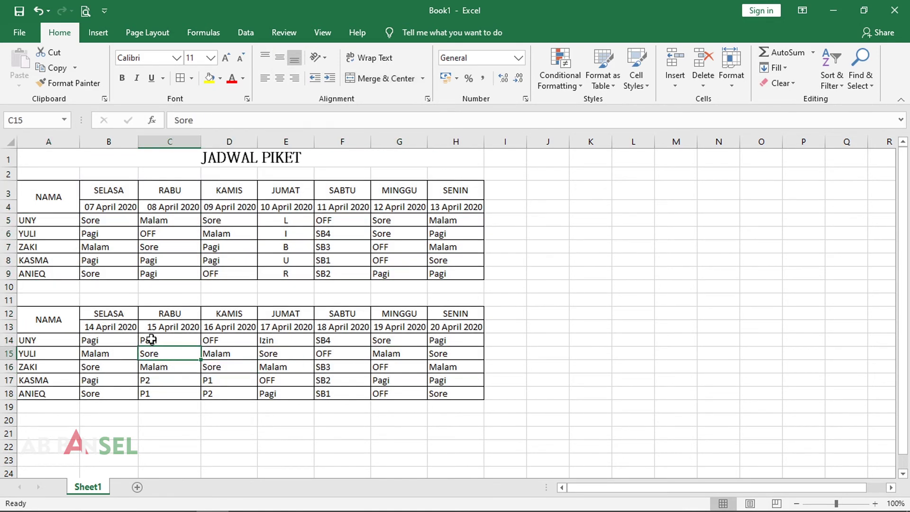
left_click(151, 338)
left_click(232, 335)
left_click(300, 336)
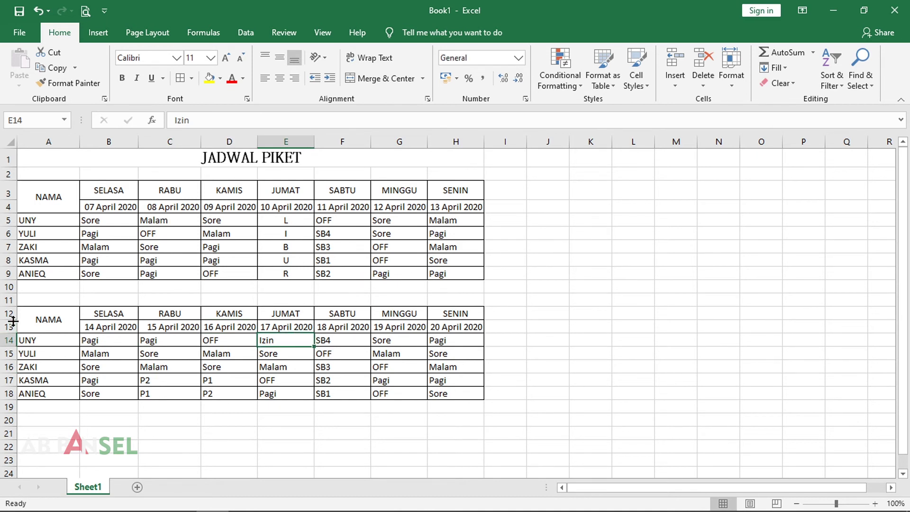
Slightly increase the height of row 12, the second block's day header row.
left_click_drag(5, 318, 5, 322)
left_click(199, 256)
Make the first block's day headers in B3:H3 and the NAMA header in A3 bold.
left_click_drag(108, 190, 455, 190)
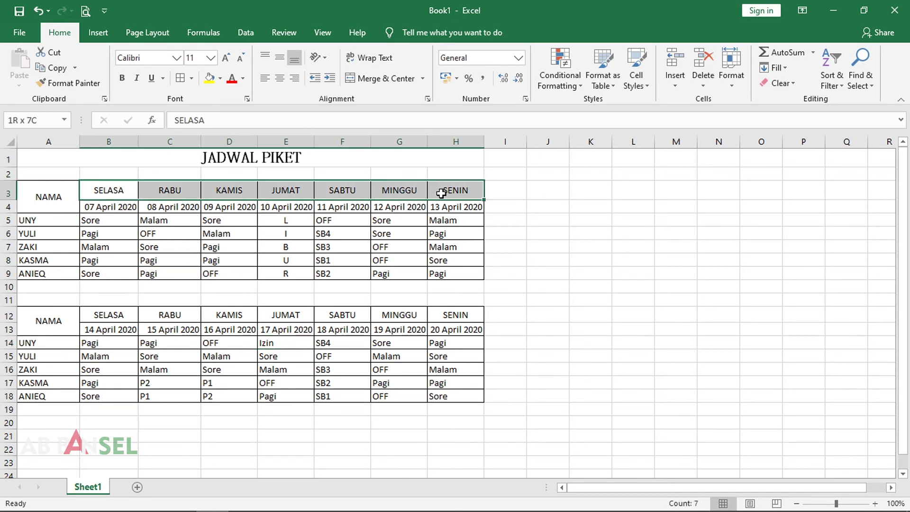
left_click(168, 207)
left_click_drag(111, 194, 443, 190)
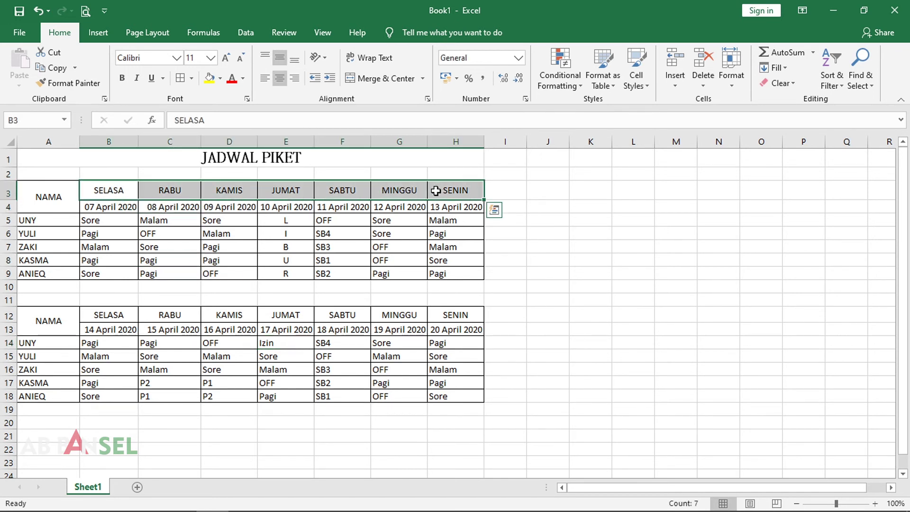
left_click(123, 79)
left_click(51, 194)
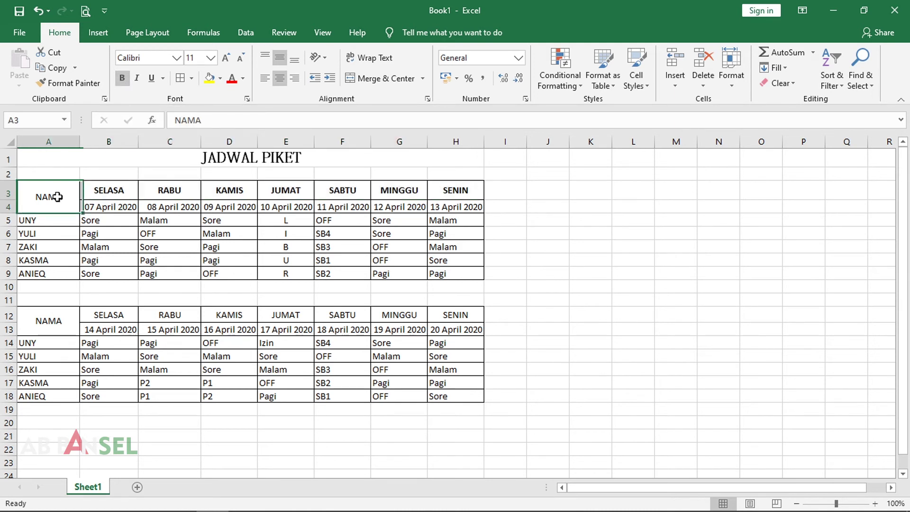
left_click(123, 79)
left_click(159, 233)
left_click_drag(53, 322, 467, 327)
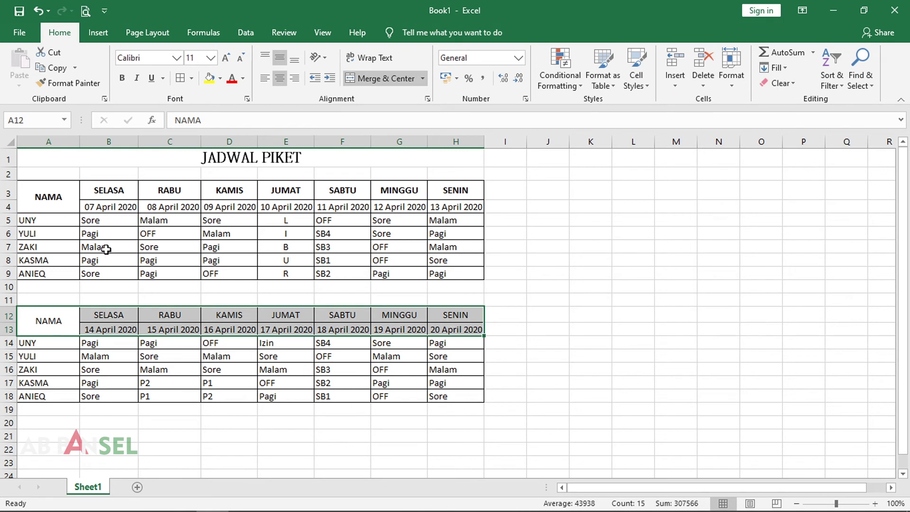
left_click_drag(108, 314, 452, 314)
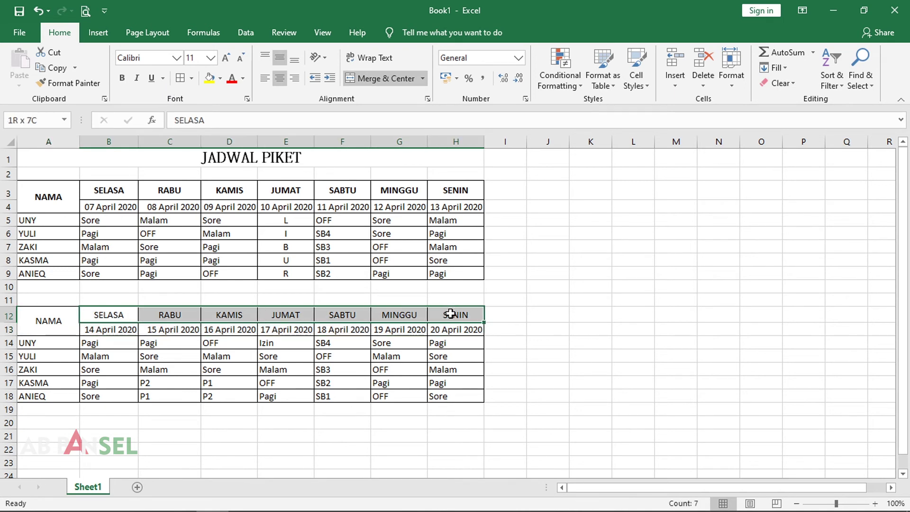
left_click(167, 340)
left_click(124, 334)
left_click(177, 343)
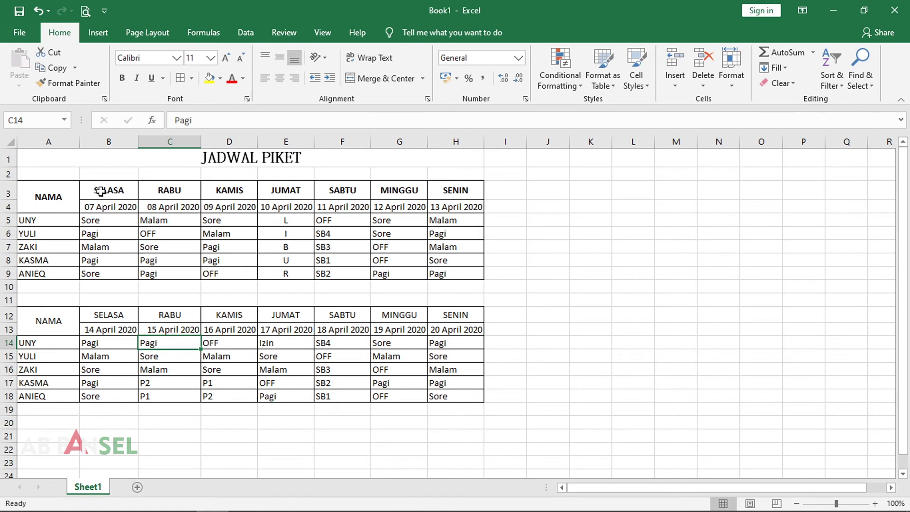
Copy the header formatting with Format Painter from B3:H3 to B12:H12 and from NAMA in A3 to NAMA in A12.
left_click_drag(100, 192, 461, 197)
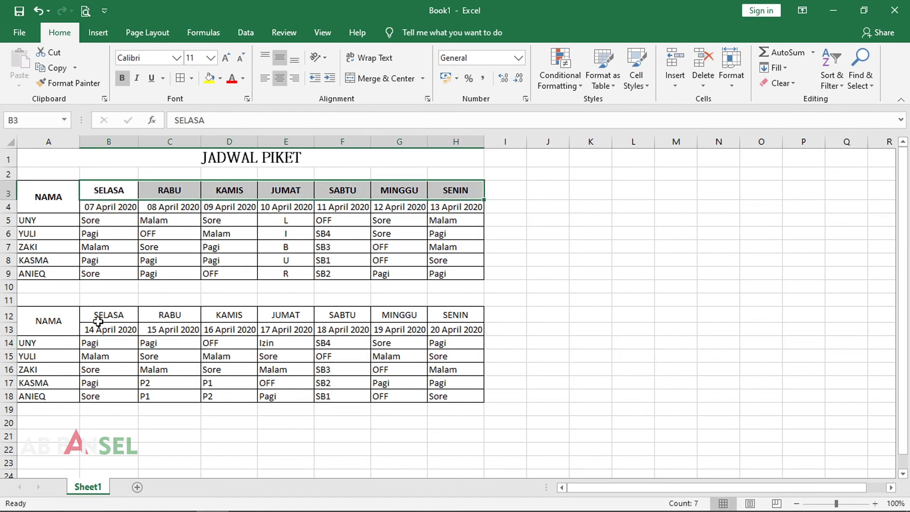
left_click(99, 189)
left_click_drag(99, 189, 445, 190)
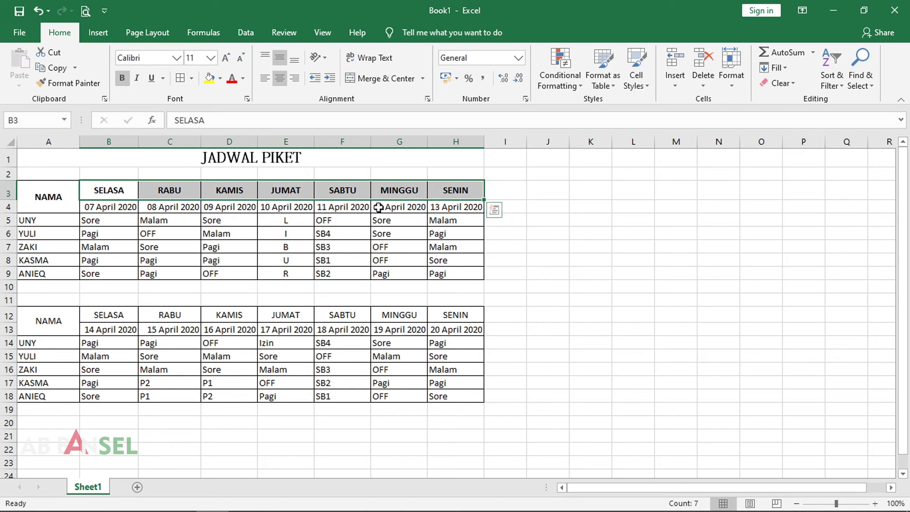
left_click(57, 85)
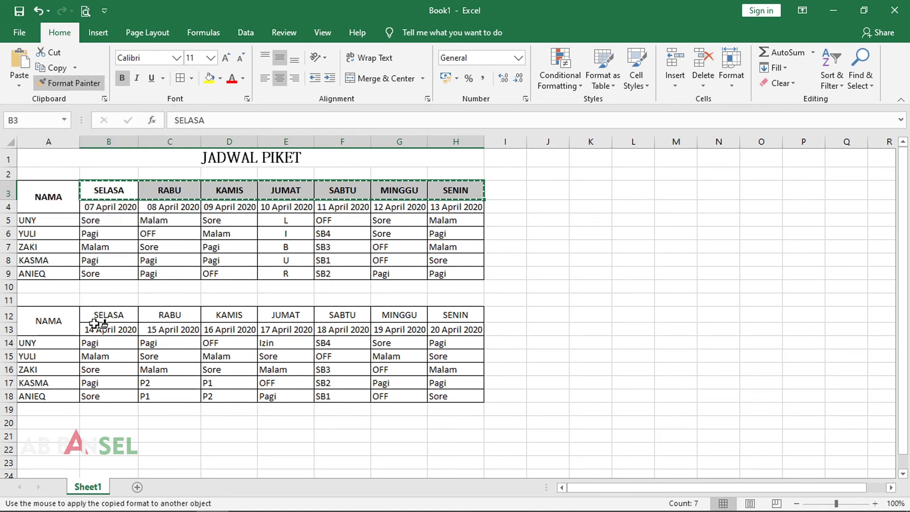
left_click_drag(98, 314, 436, 315)
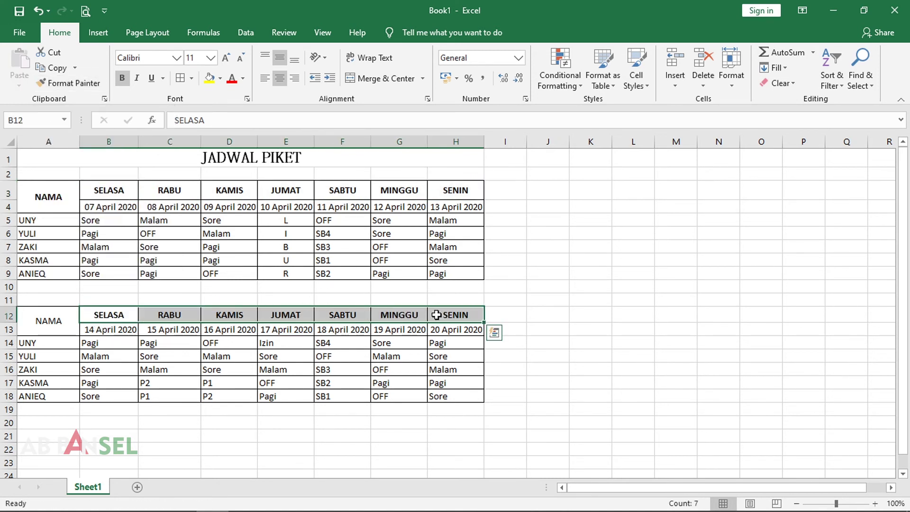
left_click(62, 203)
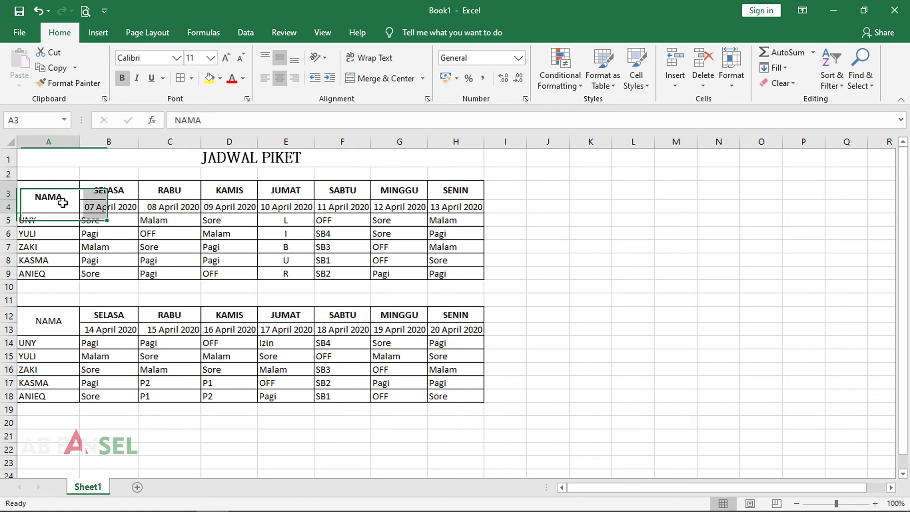
left_click(56, 83)
left_click(47, 320)
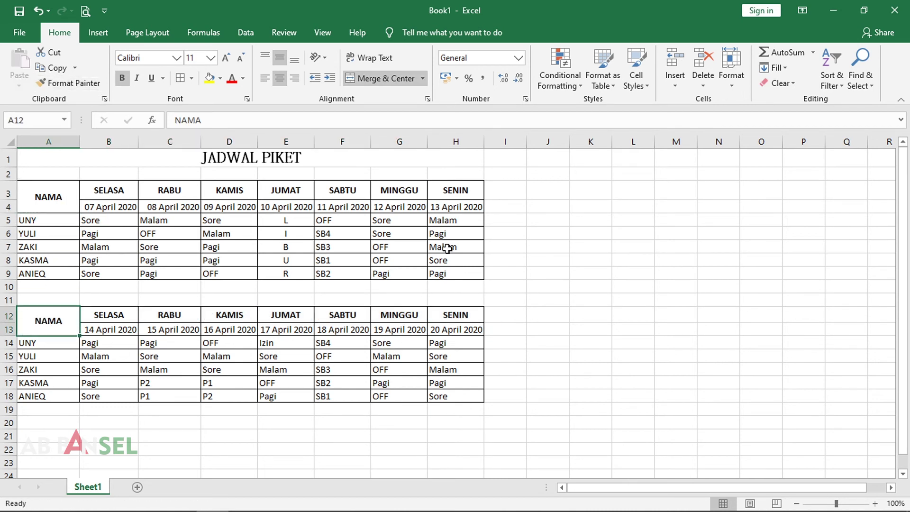
left_click(505, 422)
left_click(642, 231)
left_click(589, 342)
left_click(572, 256)
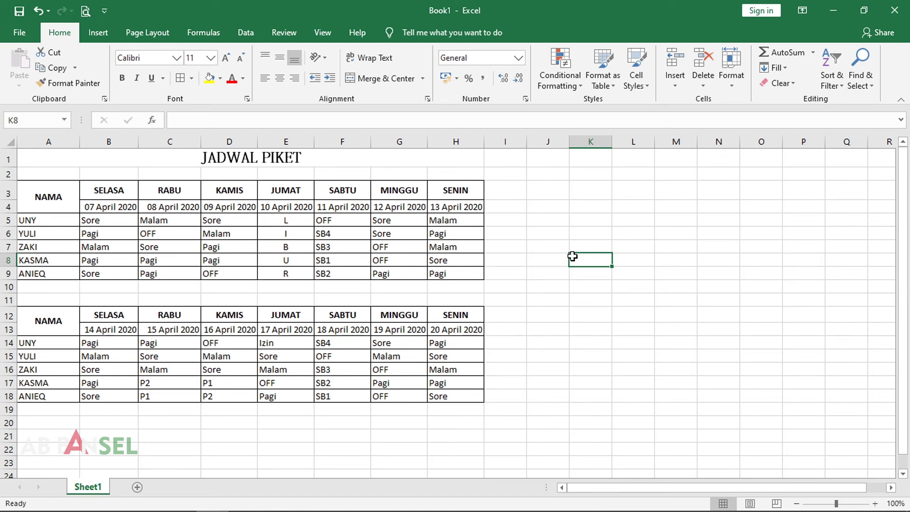
Start saving the workbook in Documents, create a new folder named TUTORIAL XL there and open it.
left_click(19, 12)
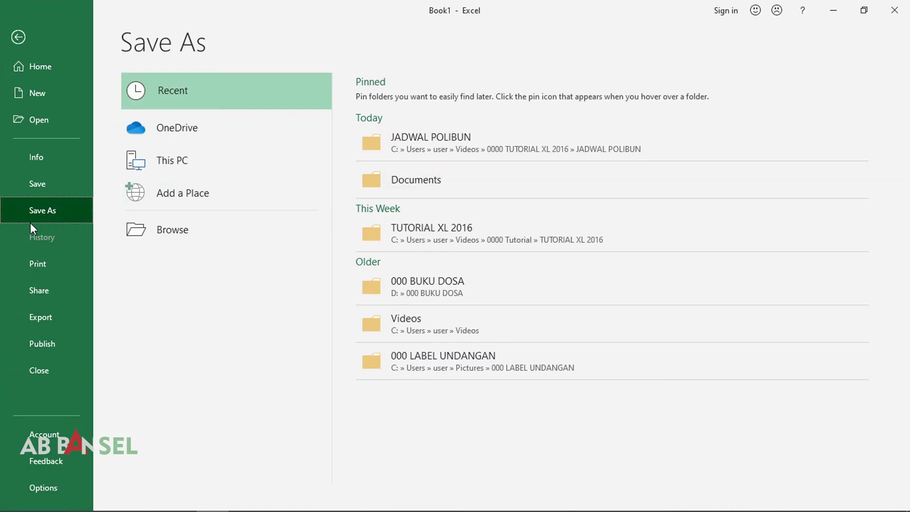
left_click(378, 185)
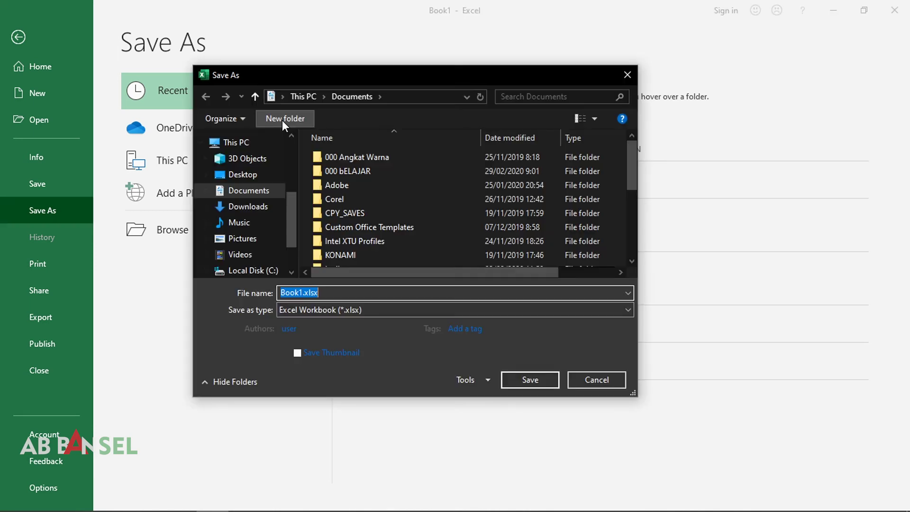
left_click(285, 118)
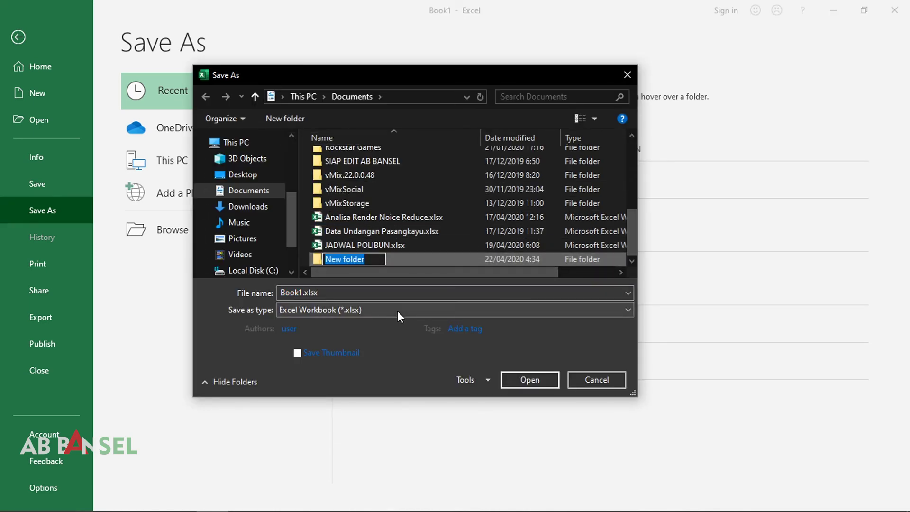
type("TUT")
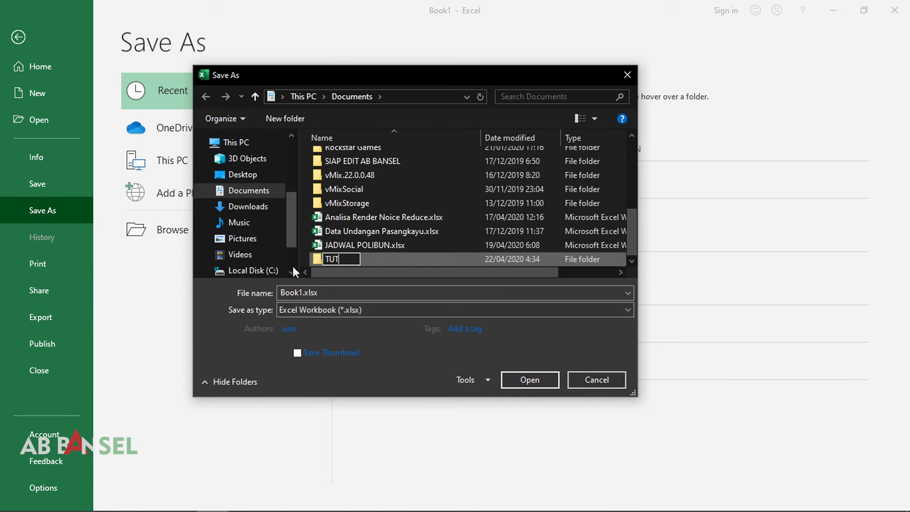
type("ORIAL XL")
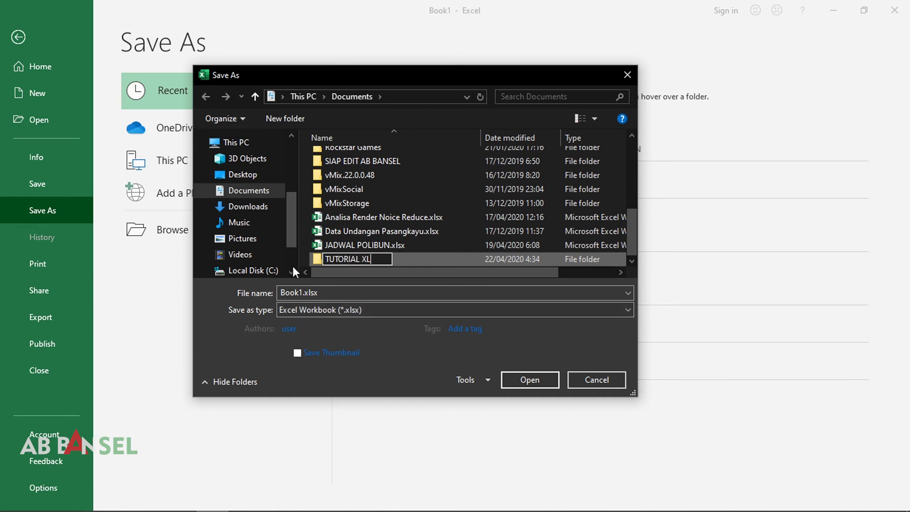
key("Return")
double_click(410, 258)
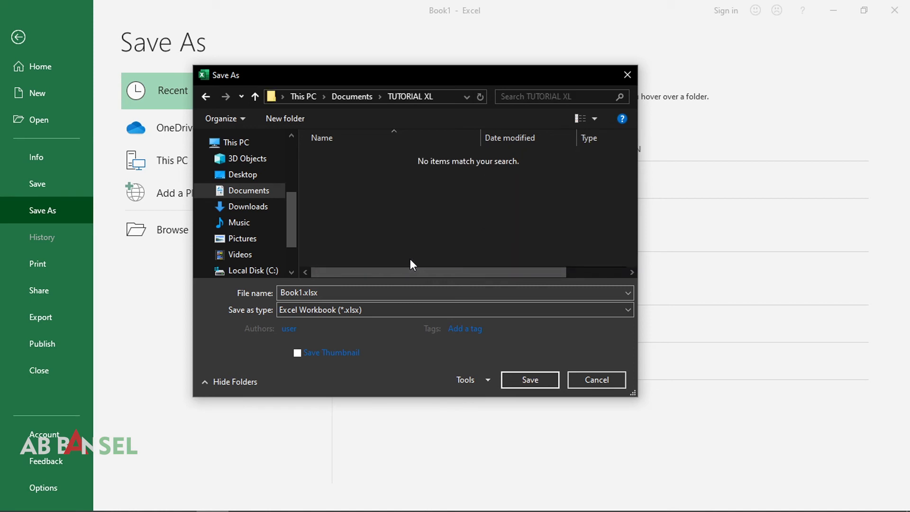
Save the workbook as JADWAL PIKET.xlsx in the TUTORIAL XL folder and close it.
double_click(304, 293)
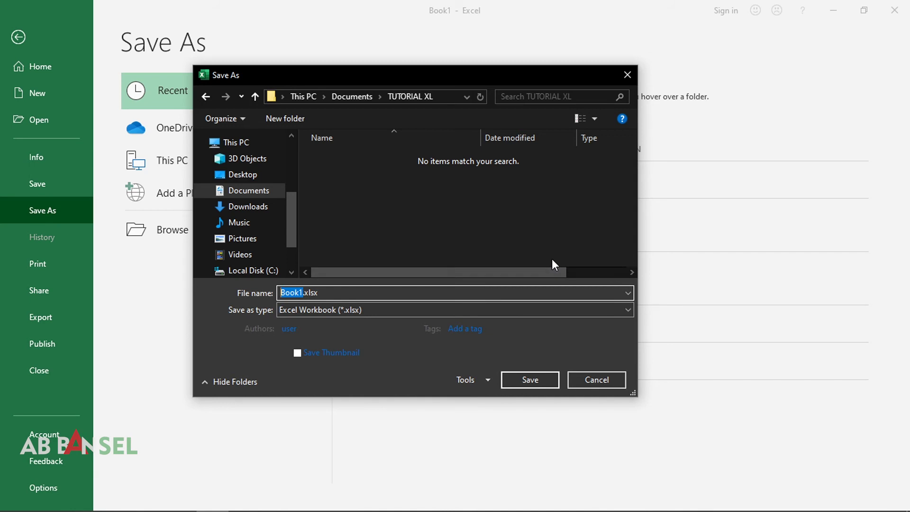
type("JADWAL PIKET")
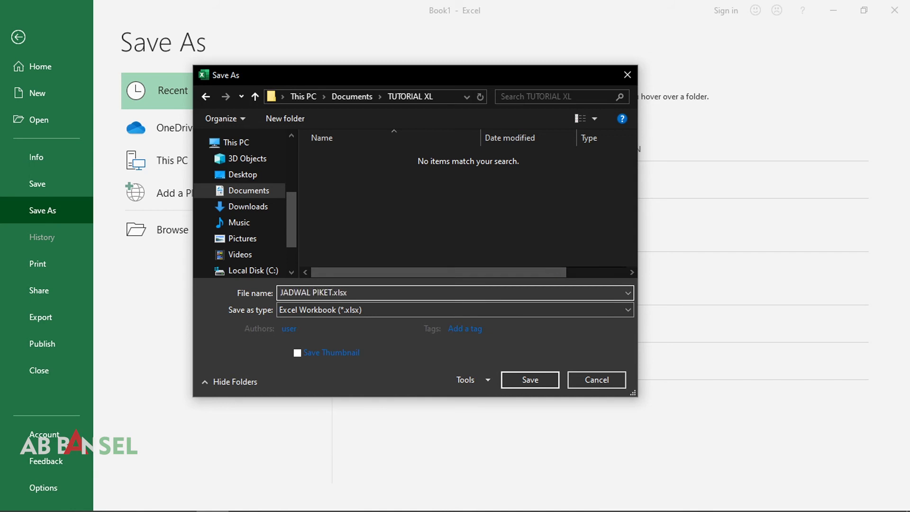
left_click(540, 379)
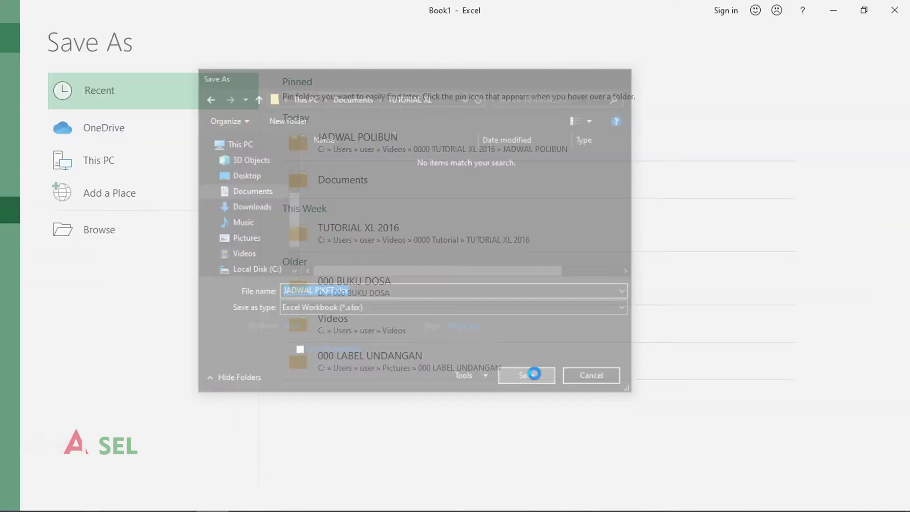
left_click(547, 259)
left_click(891, 12)
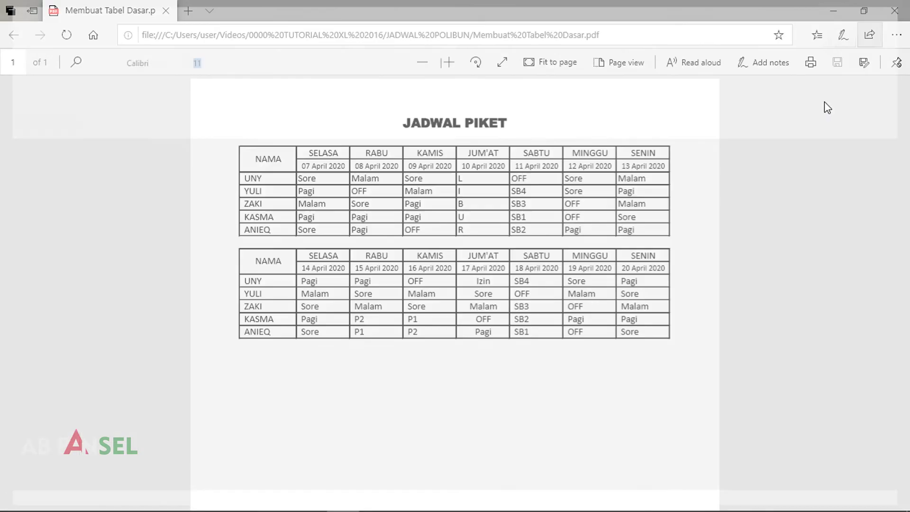
Find JADWAL PIKET.xlsx in the TUTORIAL XL folder under Documents using File Explorer and open it.
mouse_move(59, 510)
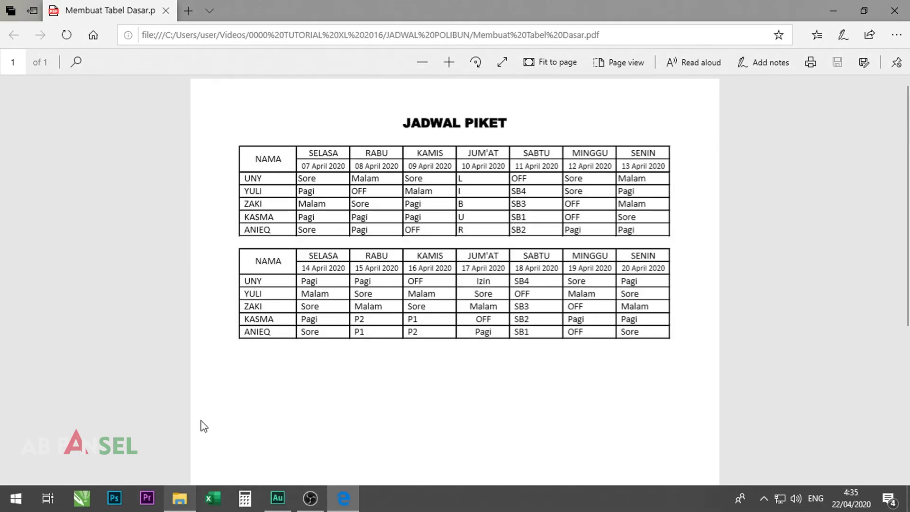
key("super+e")
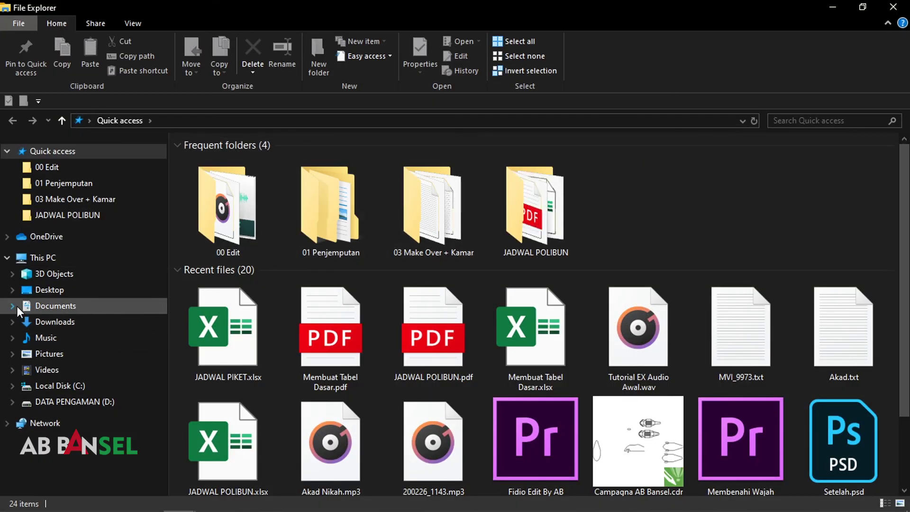
left_click(90, 306)
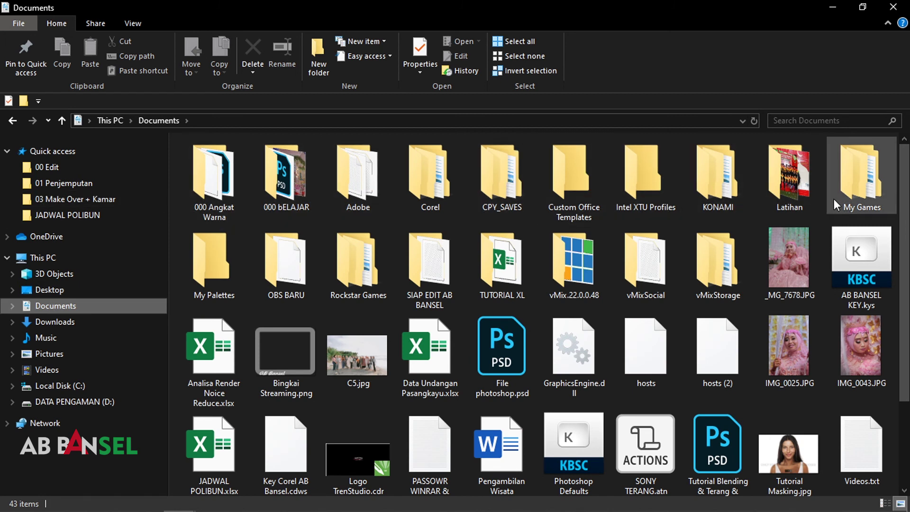
double_click(512, 268)
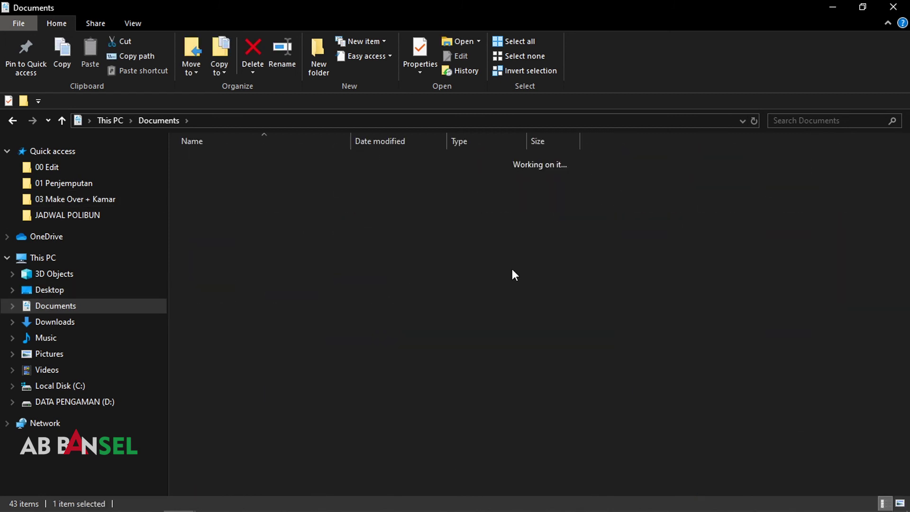
double_click(222, 161)
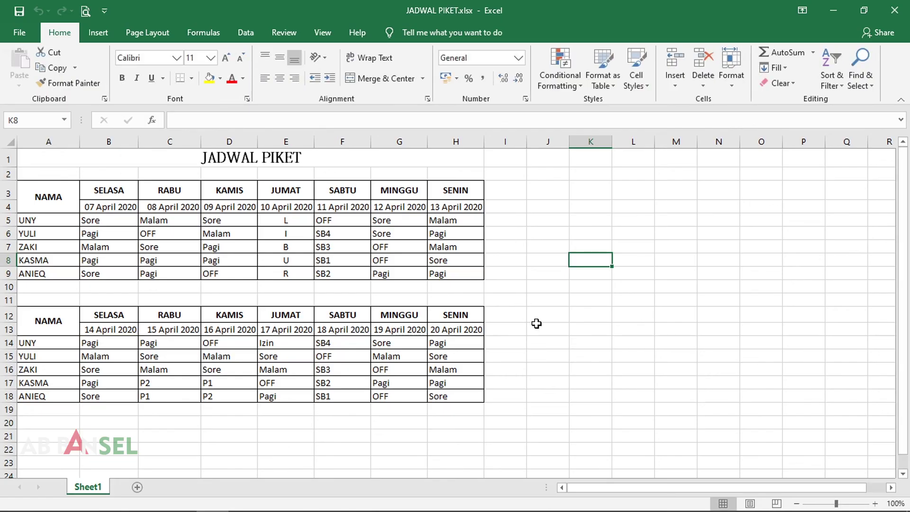
left_click(538, 325)
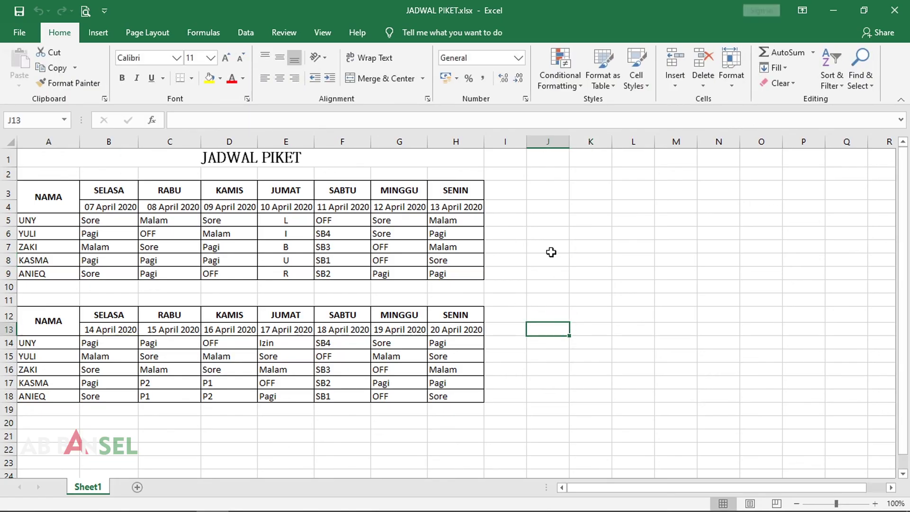
left_click(550, 251)
left_click(554, 315)
left_click(572, 278)
left_click(578, 340)
left_click(578, 270)
left_click_drag(577, 338, 575, 332)
left_click(565, 268)
left_click(577, 338)
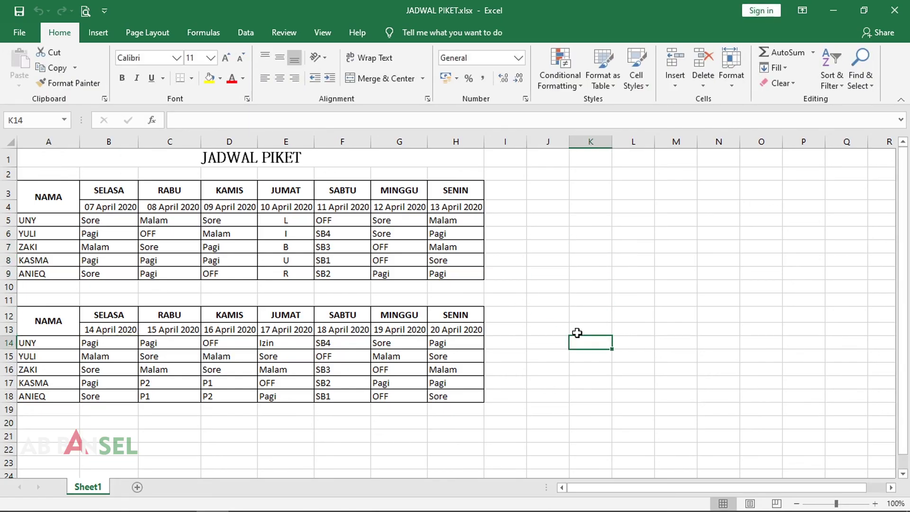
left_click(564, 273)
Set the 14 April 2020 shift in B14 to Sore, correcting its capitalization.
left_click(114, 345)
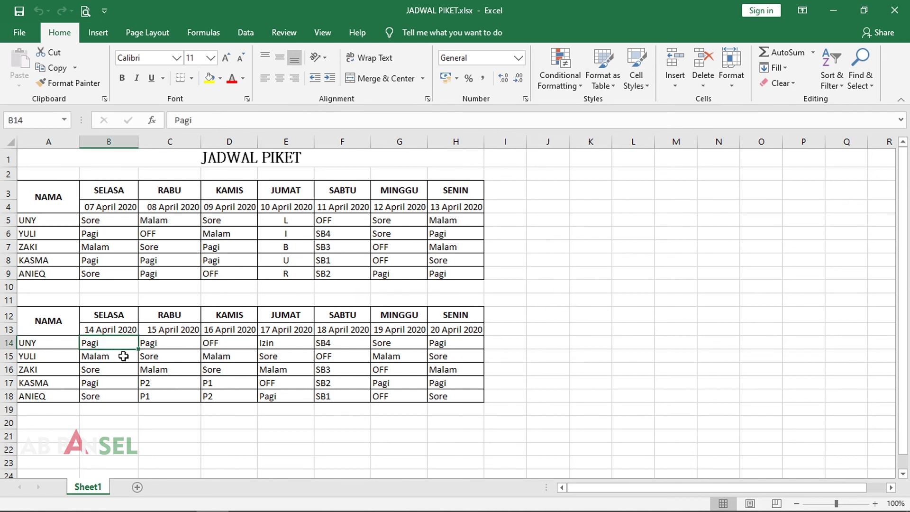
type("sORe")
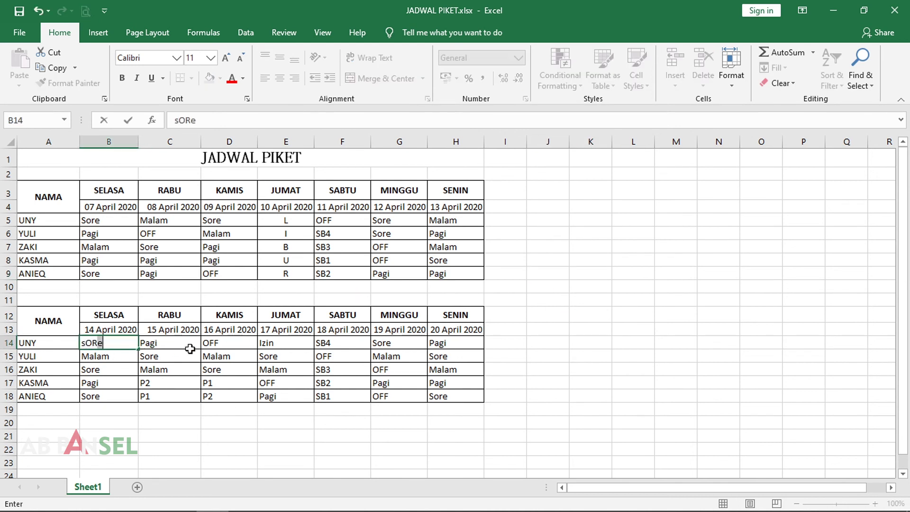
key("Return")
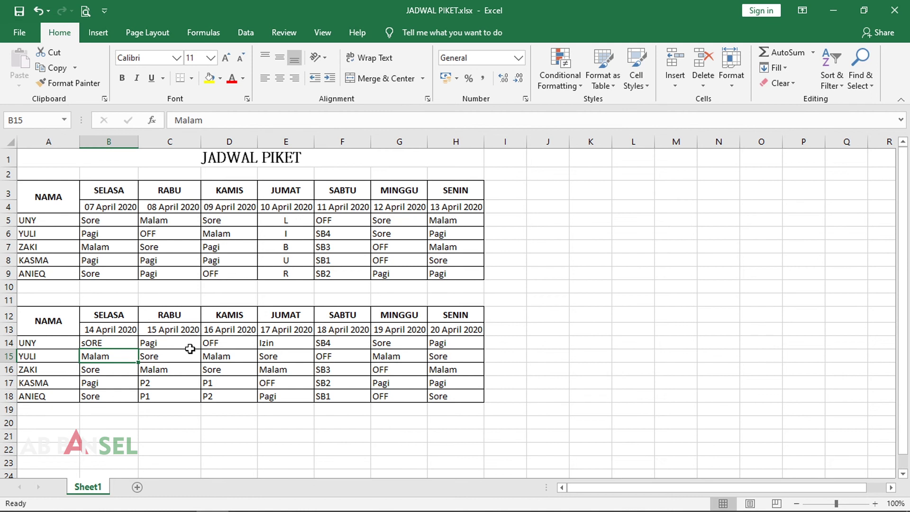
key("Up")
type("Sore")
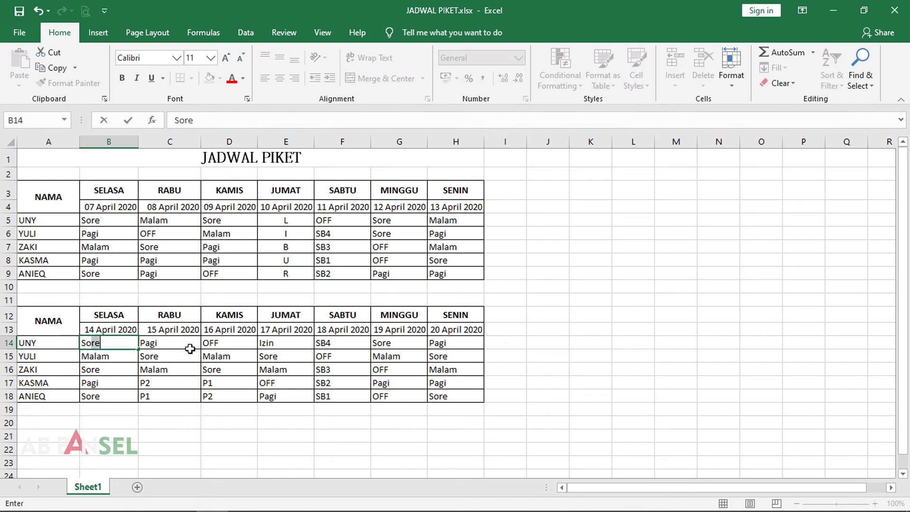
key("Return")
key("Up")
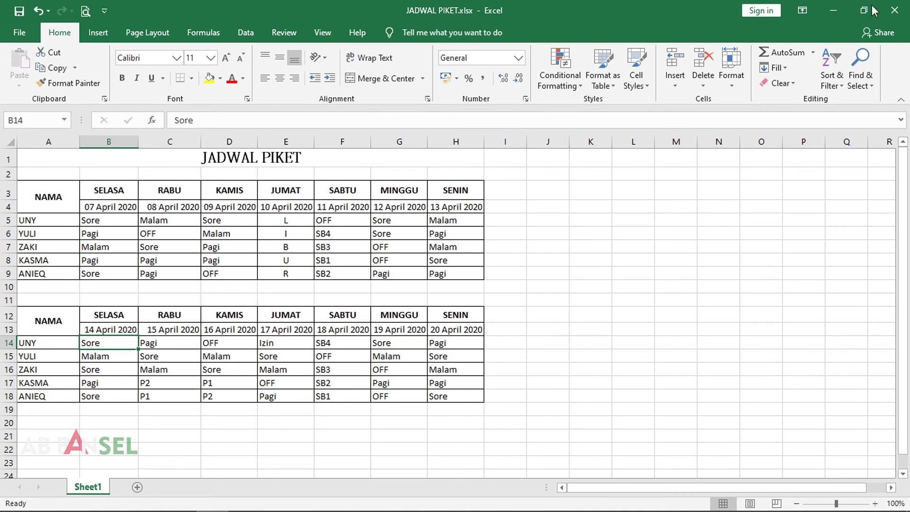
Close the JADWAL PIKET workbook and discard the change to B14.
left_click(900, 18)
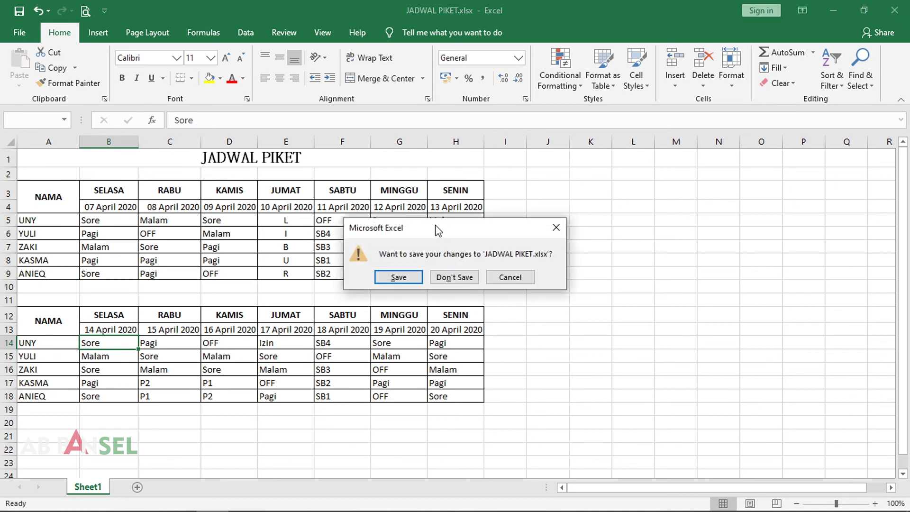
left_click_drag(435, 223, 354, 230)
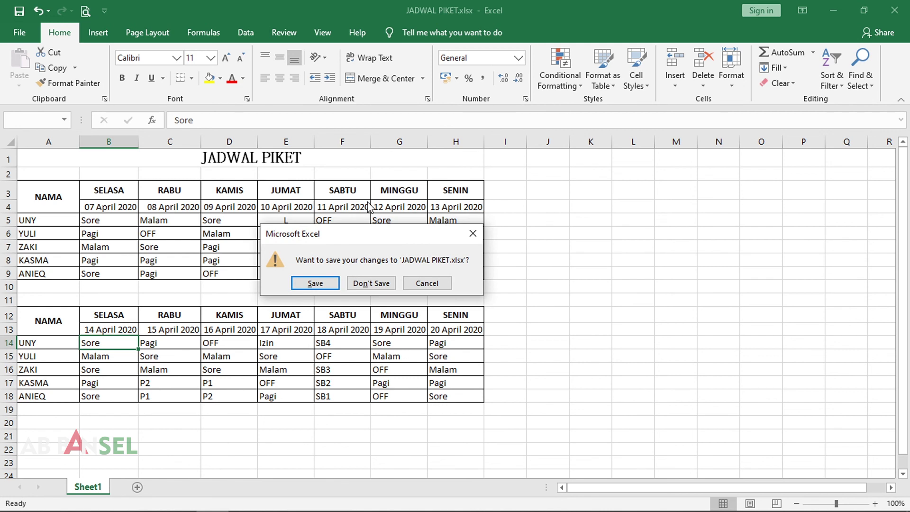
left_click_drag(368, 238, 429, 240)
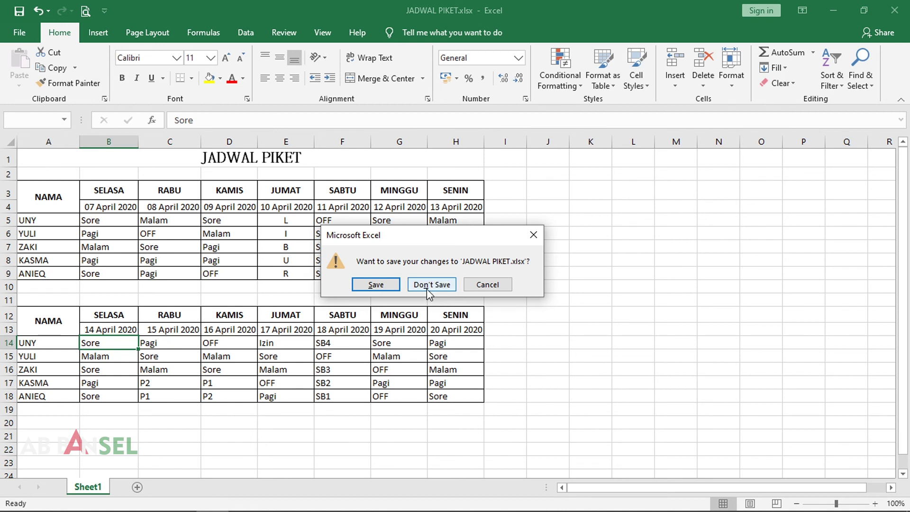
left_click_drag(408, 235, 433, 218)
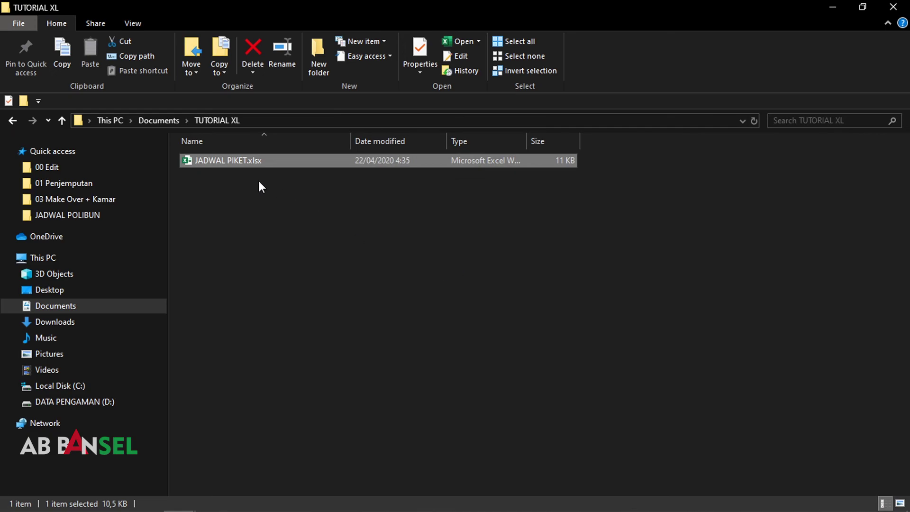
Reopen JADWAL PIKET.xlsx to set the 14 April 2020 shift in B14 to Sore, and save the change while closing.
double_click(227, 161)
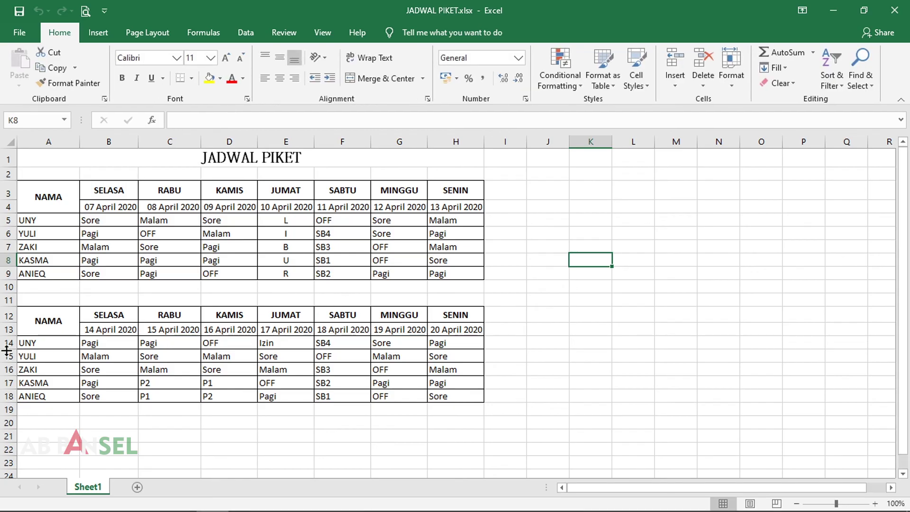
left_click(112, 344)
type("Sore")
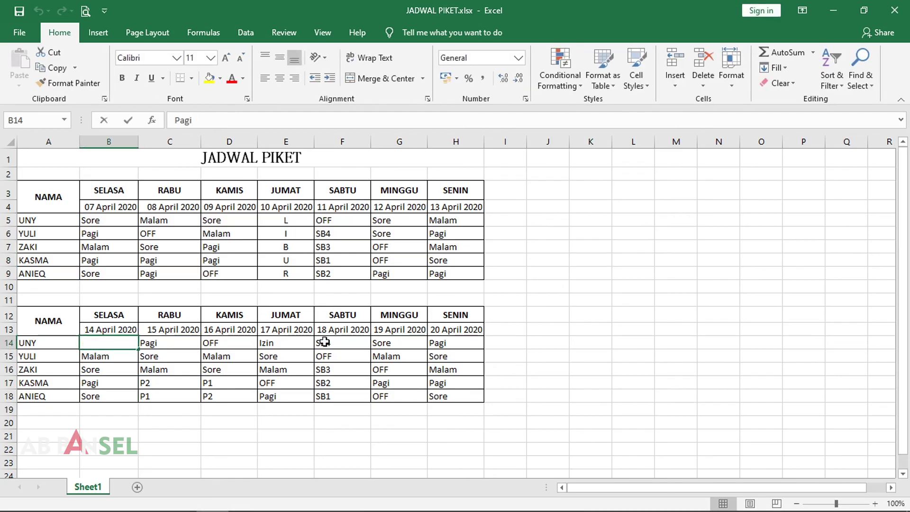
key("Return")
key("alt+F4")
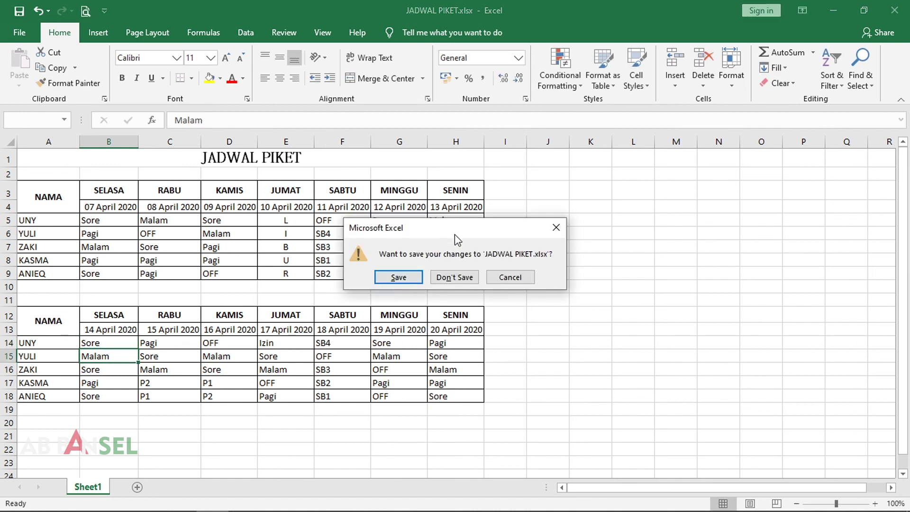
left_click(411, 289)
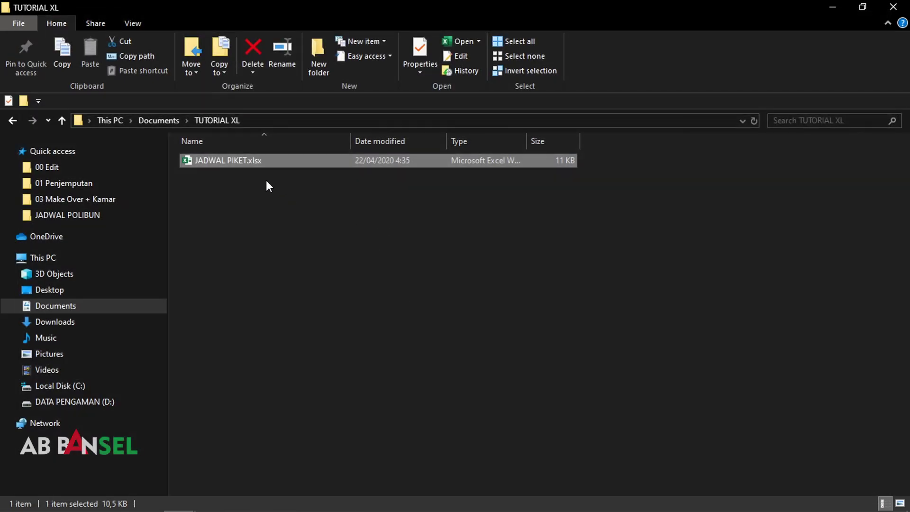
Reopen JADWAL PIKET.xlsx to set the 14 April 2020 shift in B14 to Pagi, and save the workbook before closing it.
double_click(242, 161)
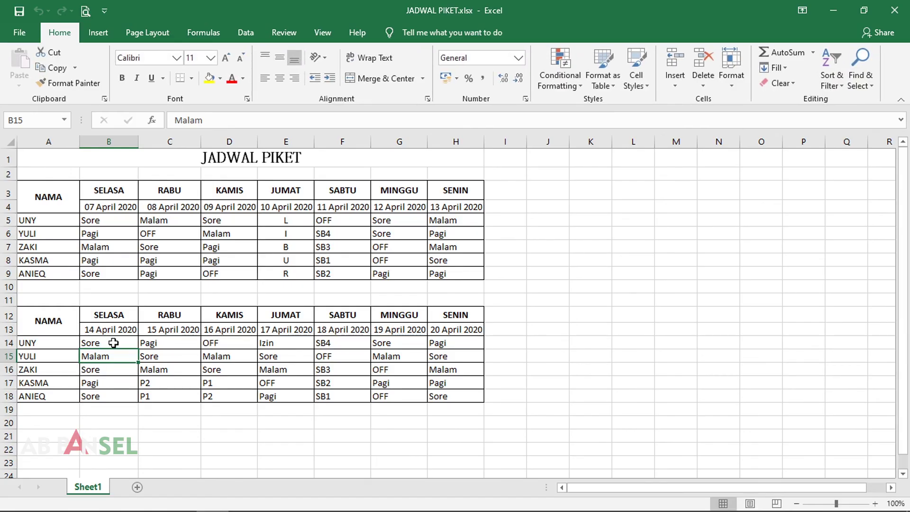
left_click(114, 343)
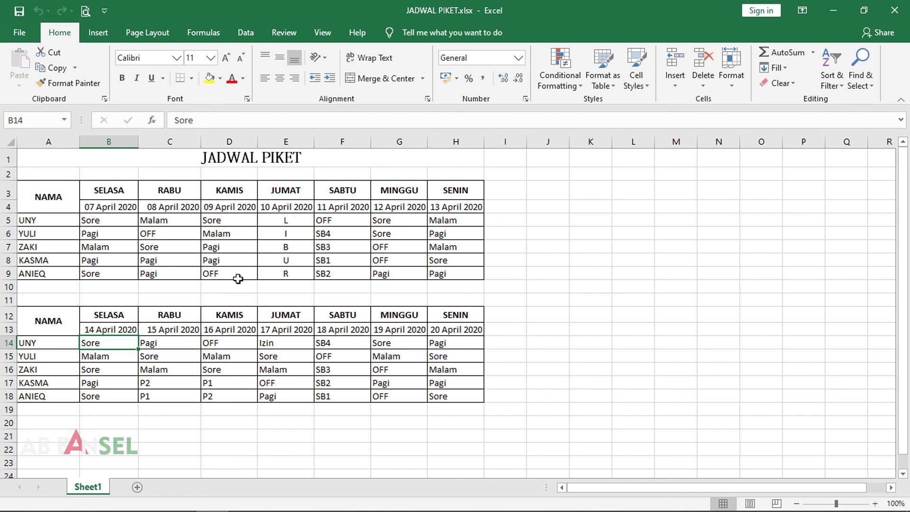
type("Pagi")
key("Return")
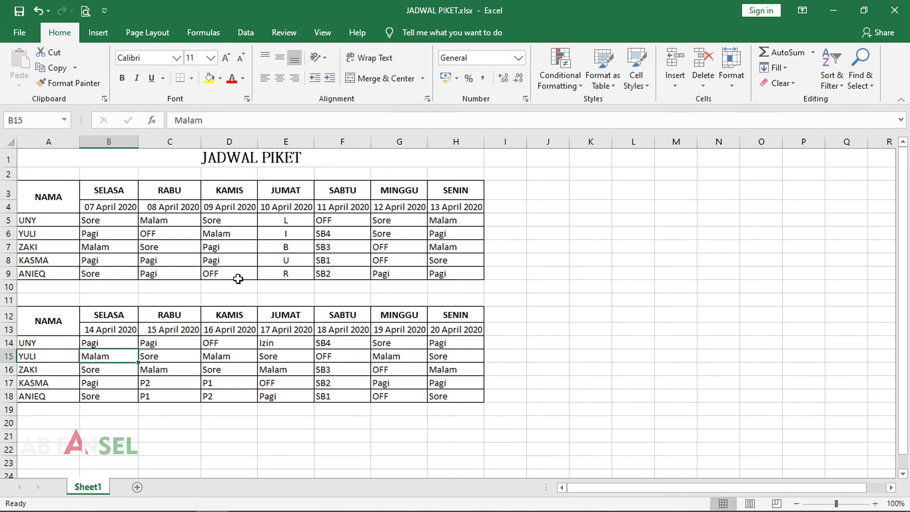
left_click(21, 14)
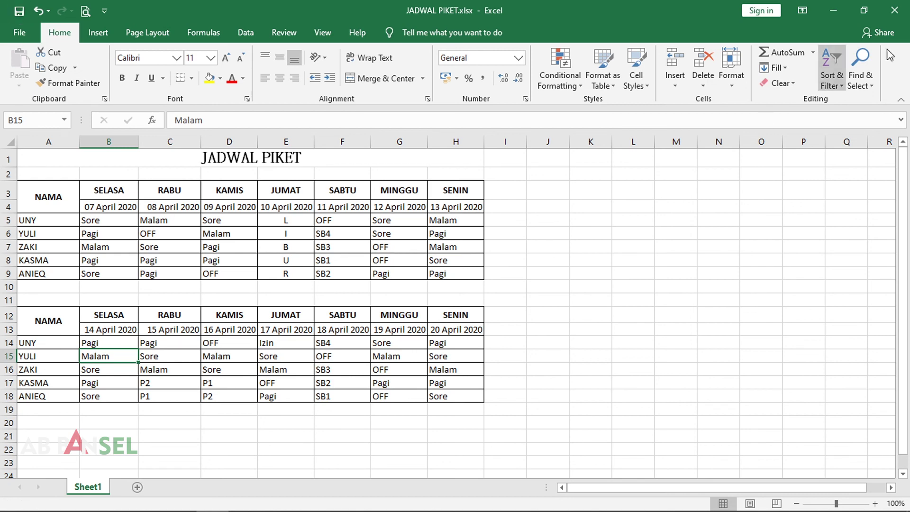
left_click(894, 10)
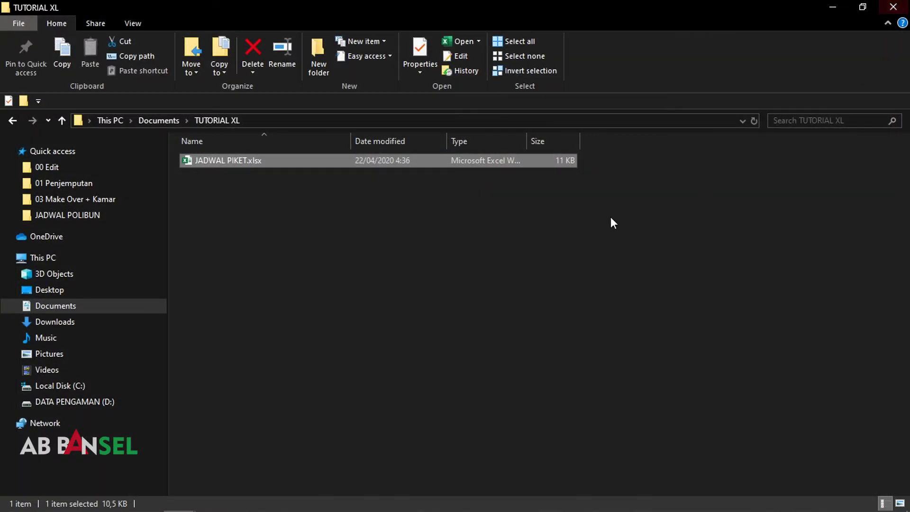